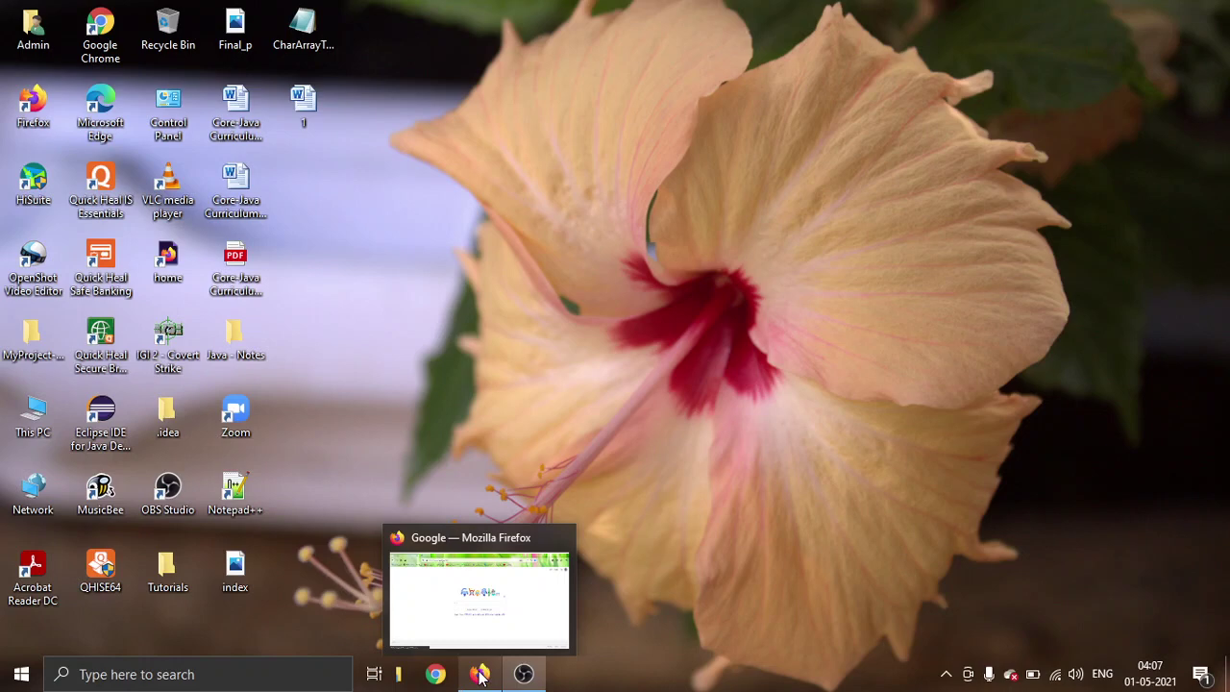
Switch to Firefox and enter "download java jdk 1.8 for windows 10 64 bit" as the Google search query
{"action": "left_click", "coordinate": [480, 676]}
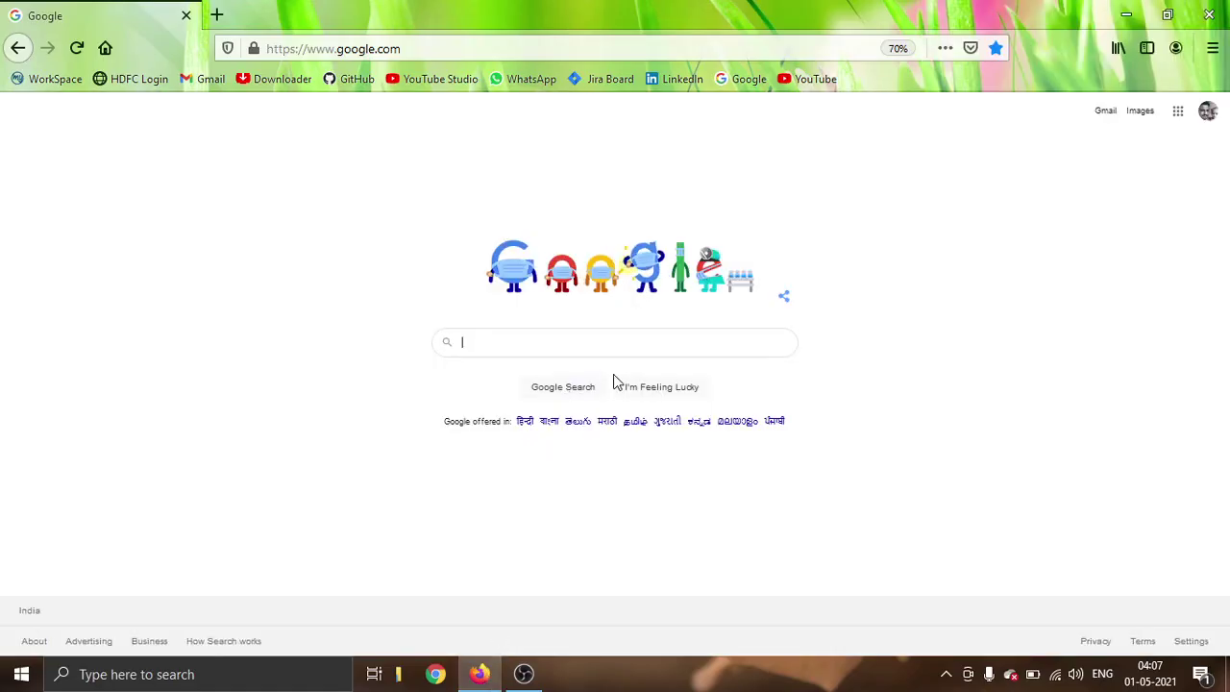
{"action": "left_click", "coordinate": [564, 348]}
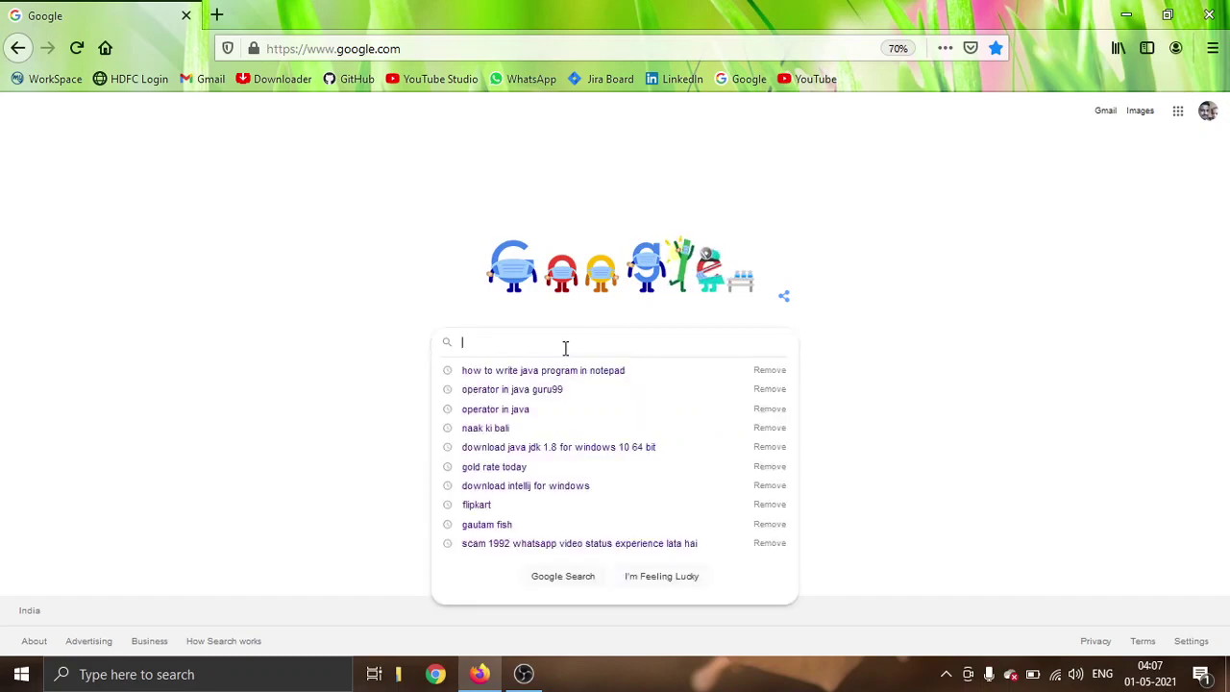
{"action": "type", "text": "do"}
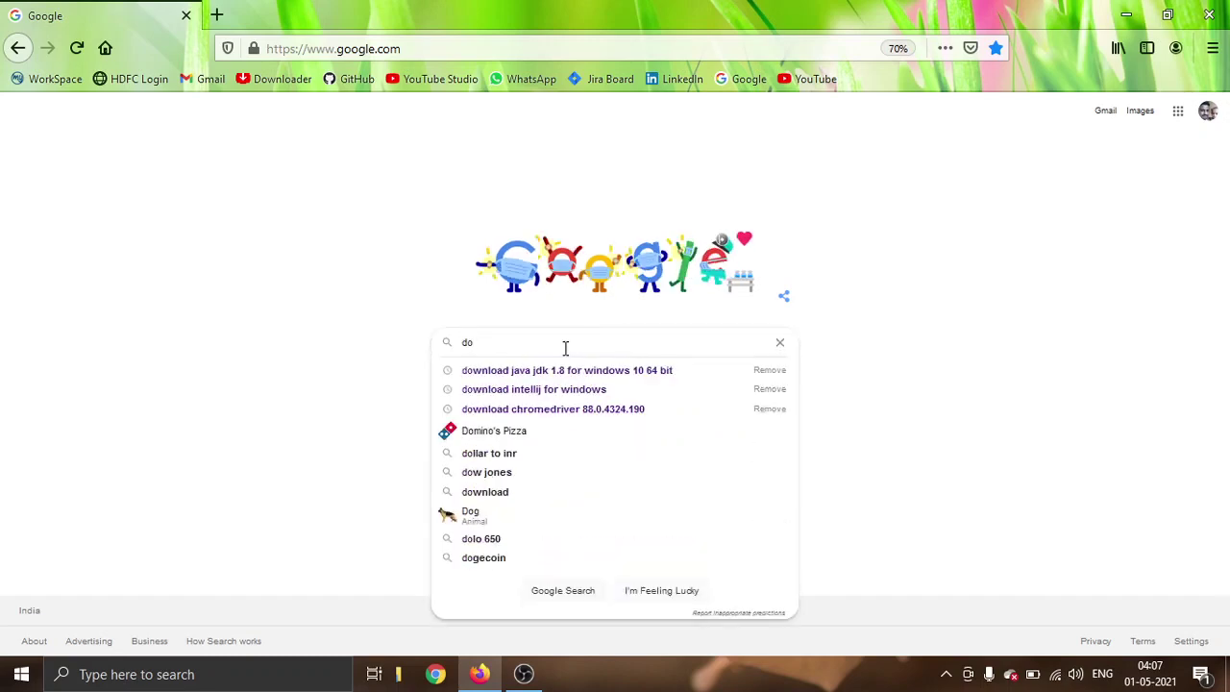
{"action": "type", "text": "w"}
{"action": "key", "text": "Down"}
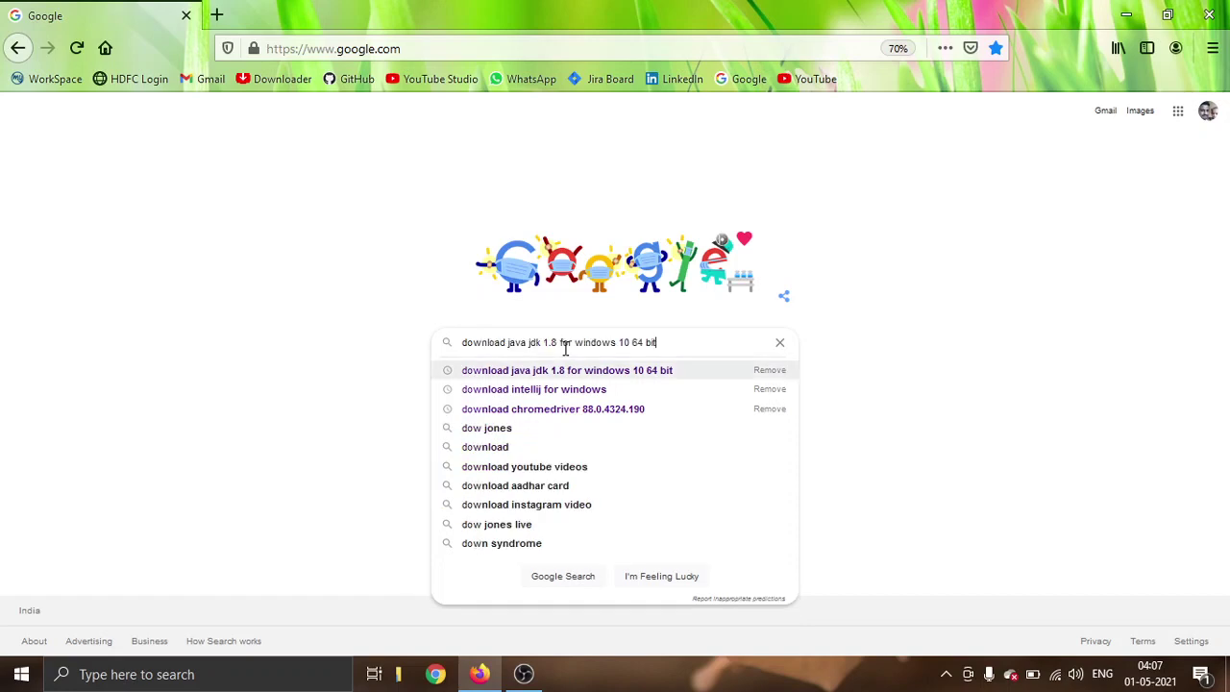
{"action": "left_click", "coordinate": [676, 345]}
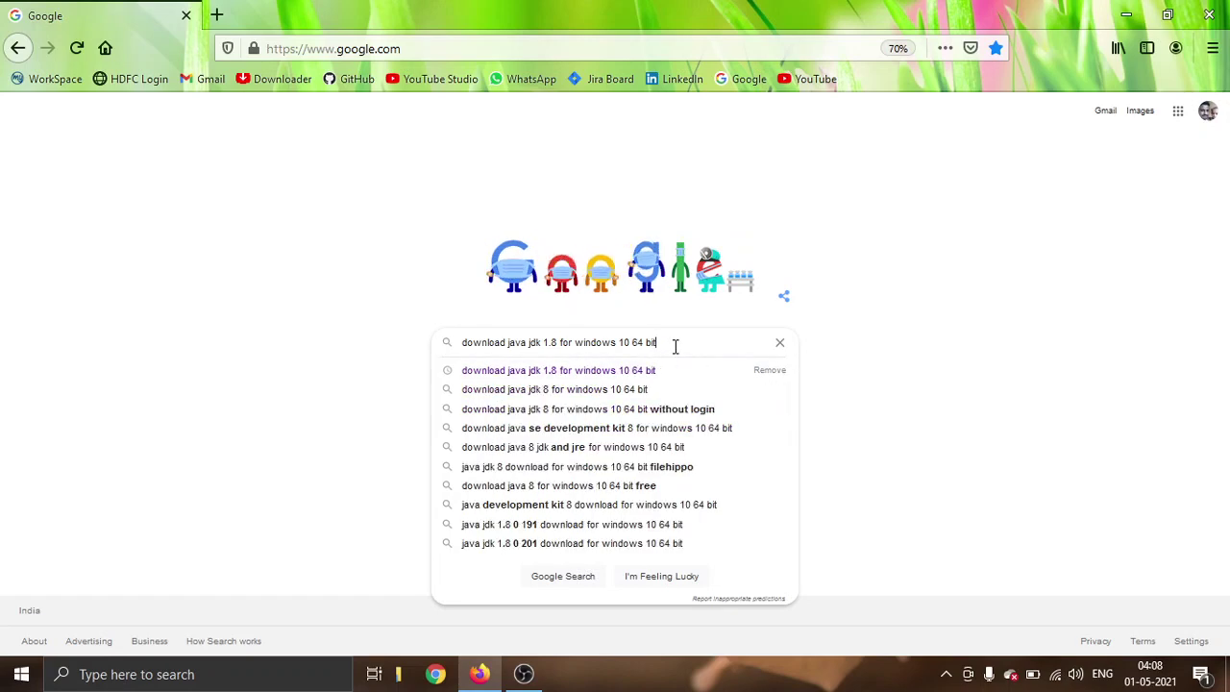
Check the system type in the properties of This PC, and close the Settings window
{"action": "left_click", "coordinate": [1128, 16]}
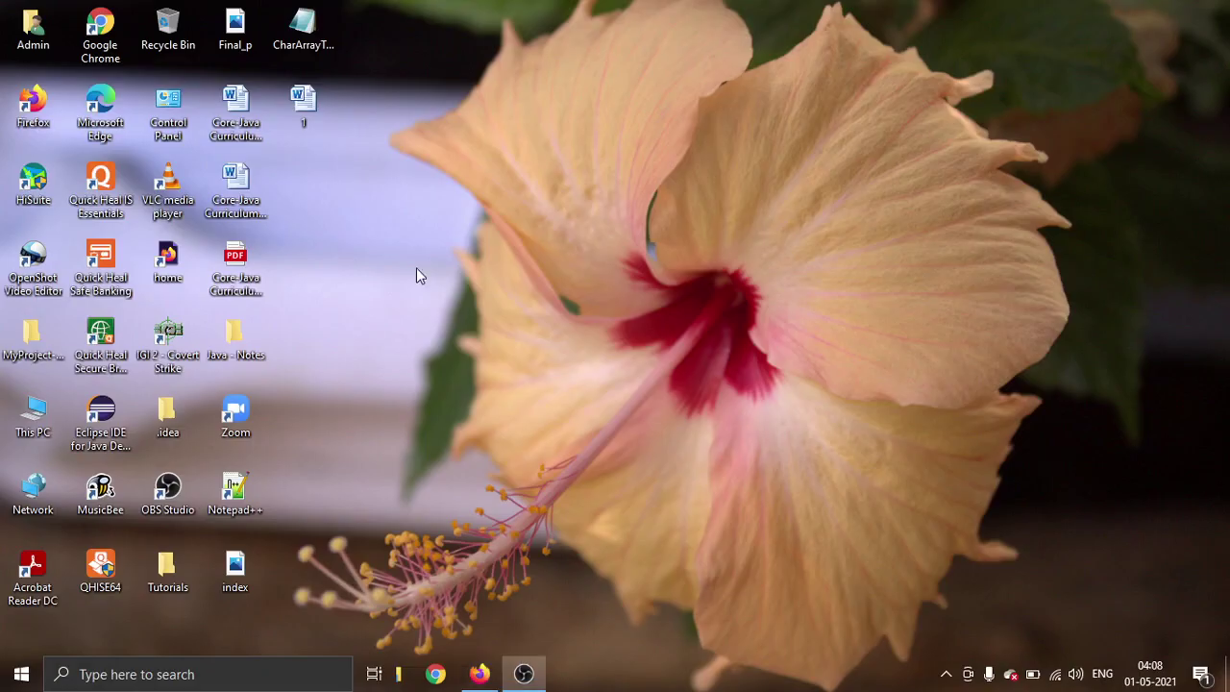
{"action": "right_click", "coordinate": [53, 439]}
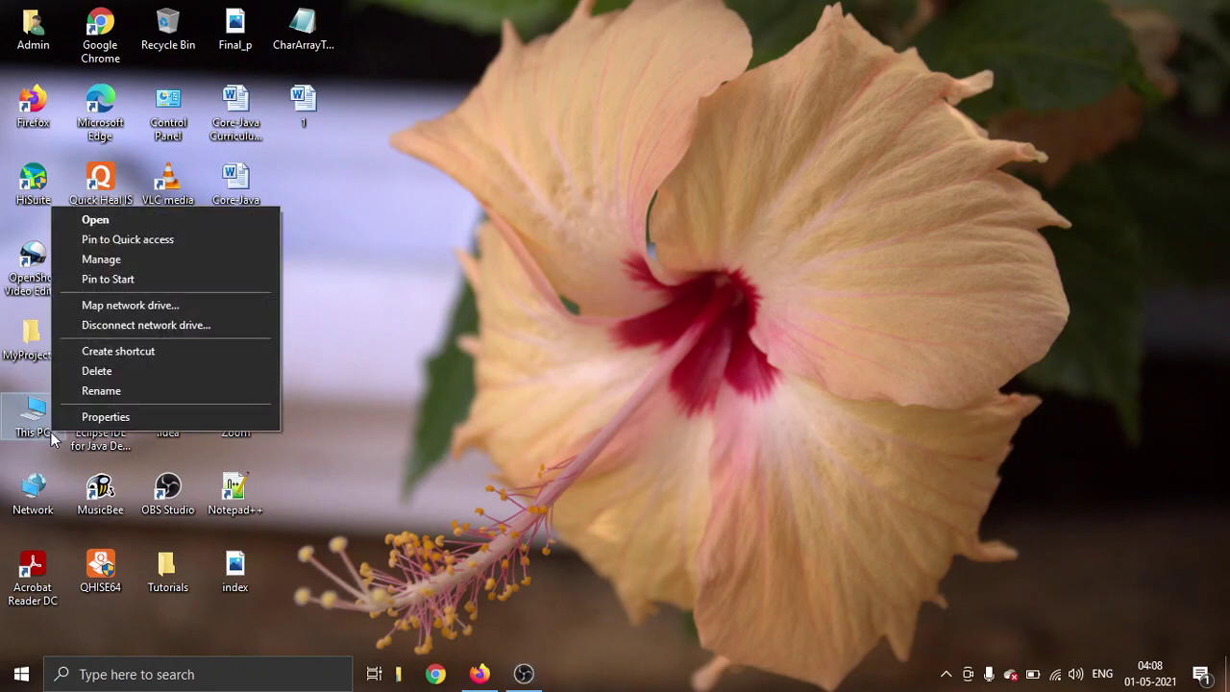
{"action": "left_click", "coordinate": [106, 417]}
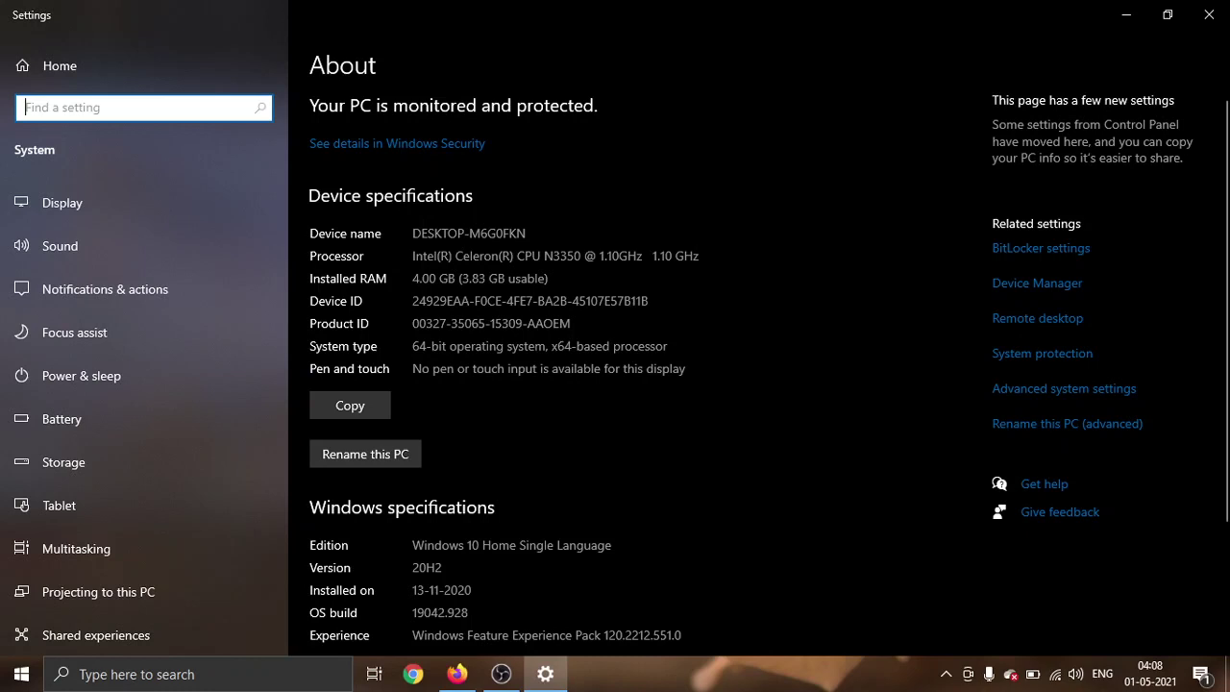
{"action": "scroll", "coordinate": [645, 369], "scroll_direction": "down", "scroll_amount": 1}
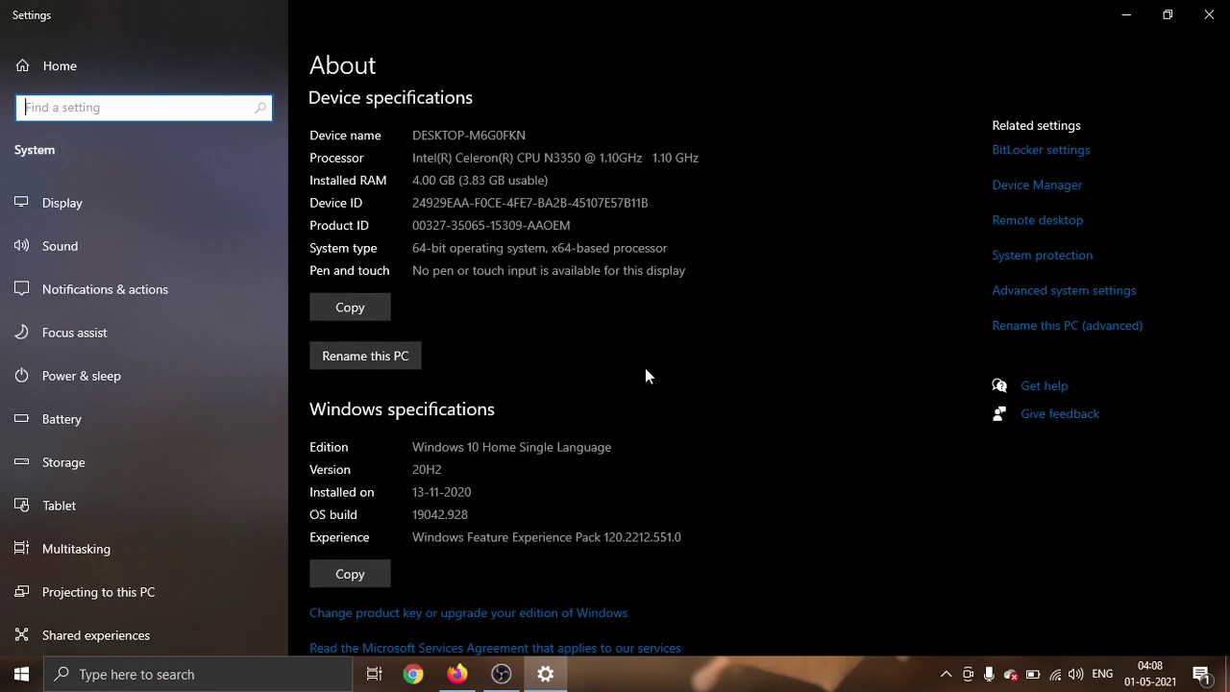
{"action": "scroll", "coordinate": [646, 369], "scroll_direction": "up", "scroll_amount": 1}
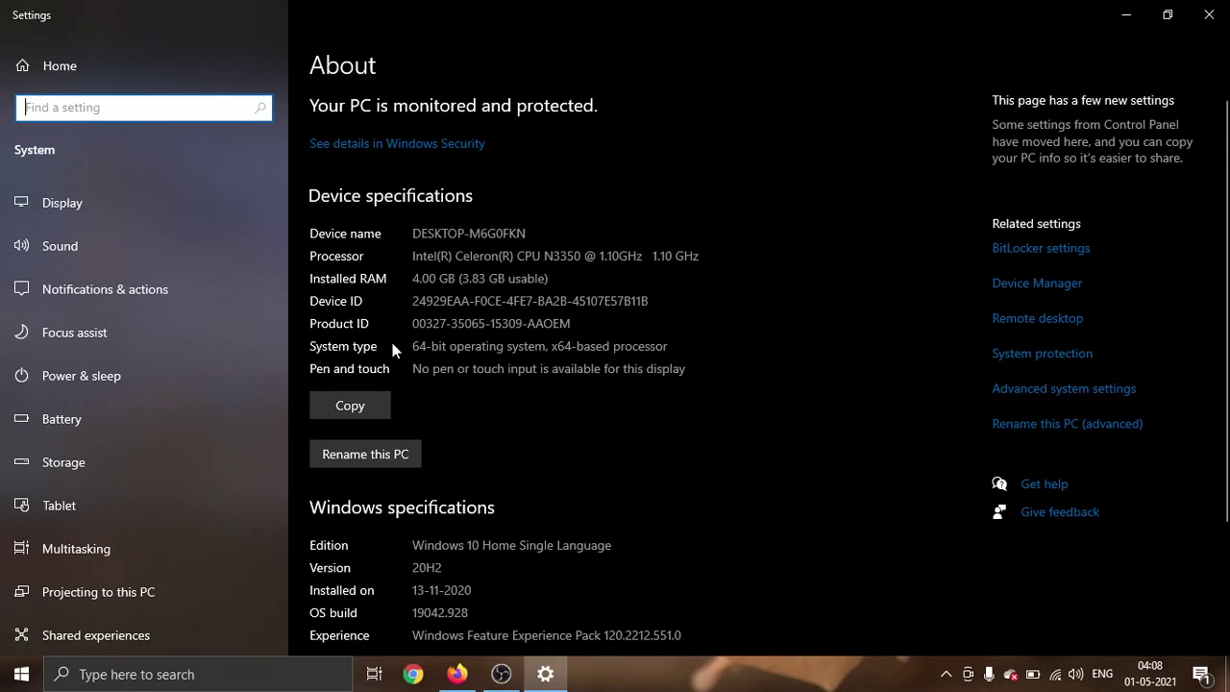
{"action": "left_click_drag", "start_coordinate": [412, 346], "coordinate": [666, 346]}
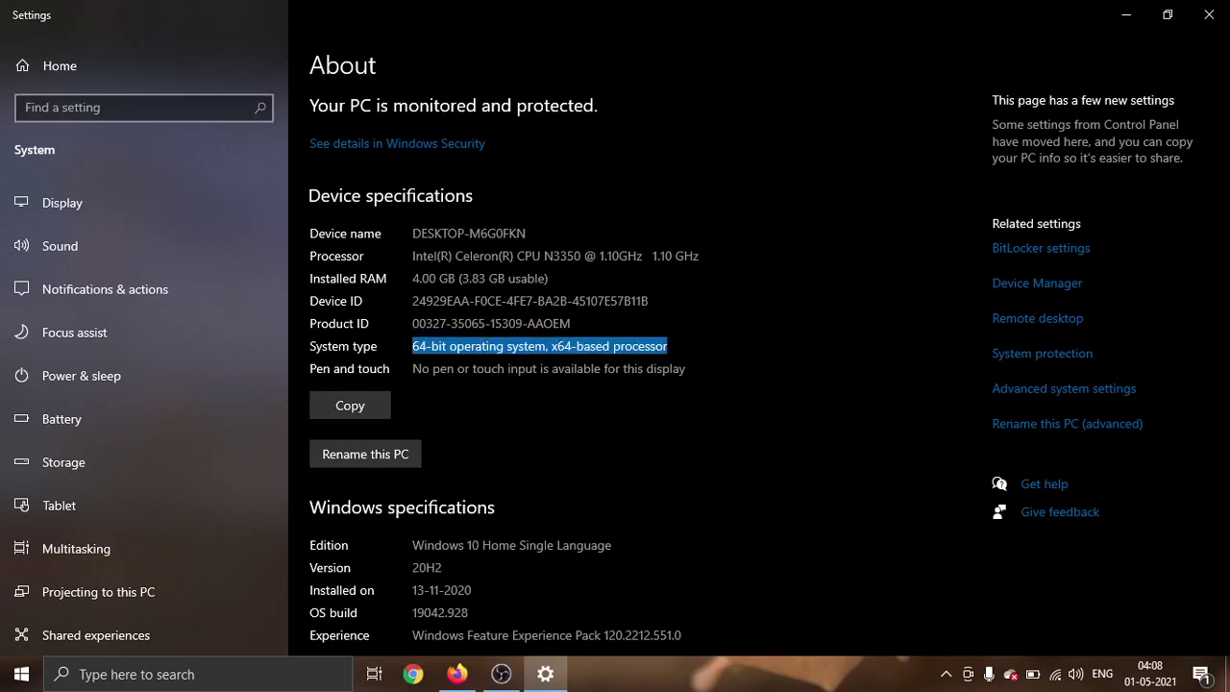
{"action": "scroll", "coordinate": [675, 352], "scroll_direction": "down", "scroll_amount": 1}
{"action": "scroll", "coordinate": [676, 351], "scroll_direction": "up", "scroll_amount": 1}
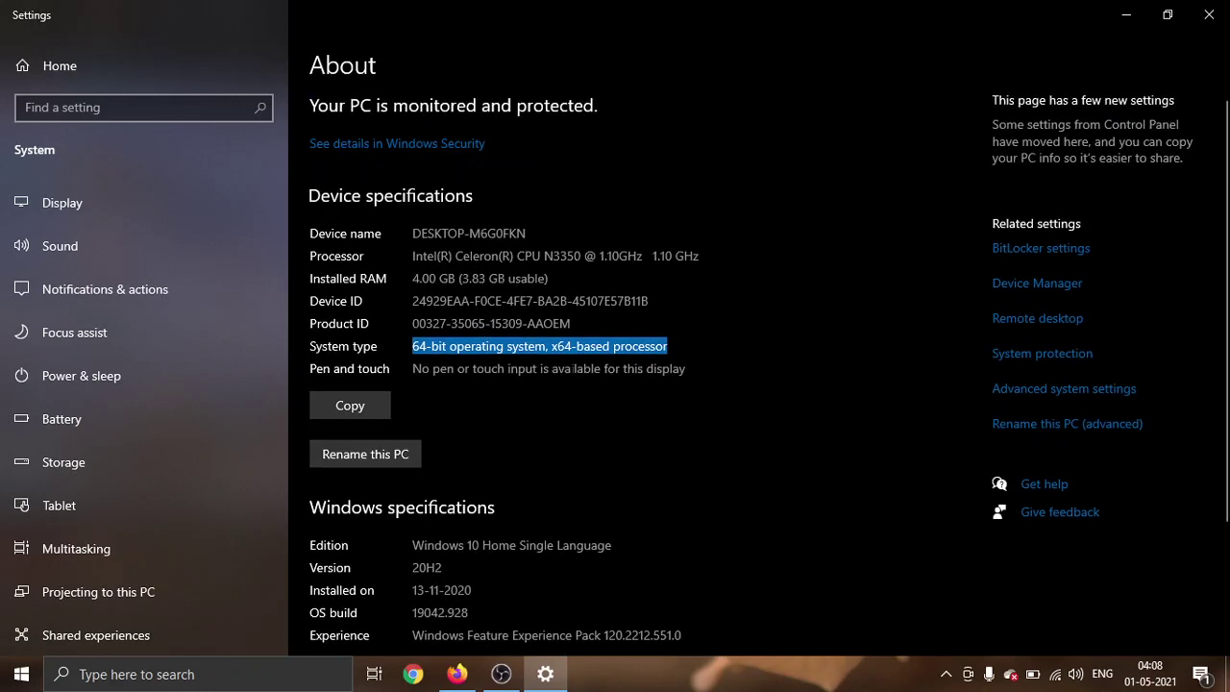
{"action": "left_click", "coordinate": [1199, 26]}
Return to Firefox, run the prepared JDK search and open Oracle's Java SE Development Kit 8 Downloads result
{"action": "left_click", "coordinate": [457, 677]}
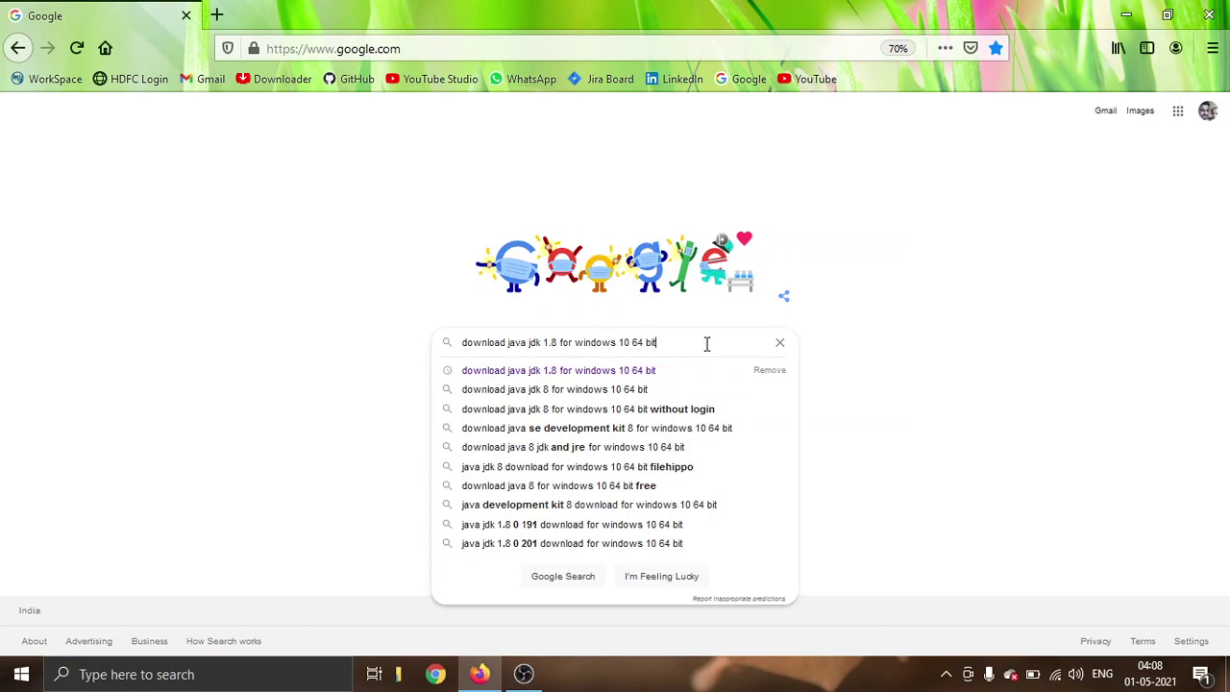
{"action": "key", "text": "Return"}
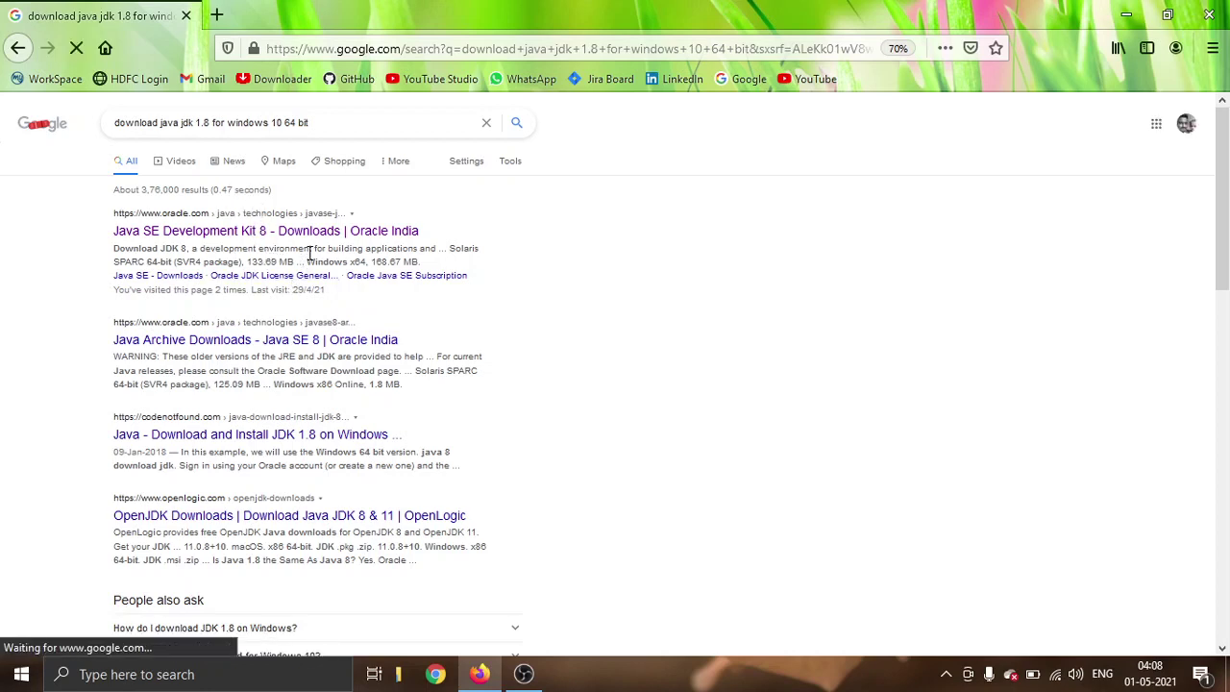
{"action": "left_click", "coordinate": [188, 233]}
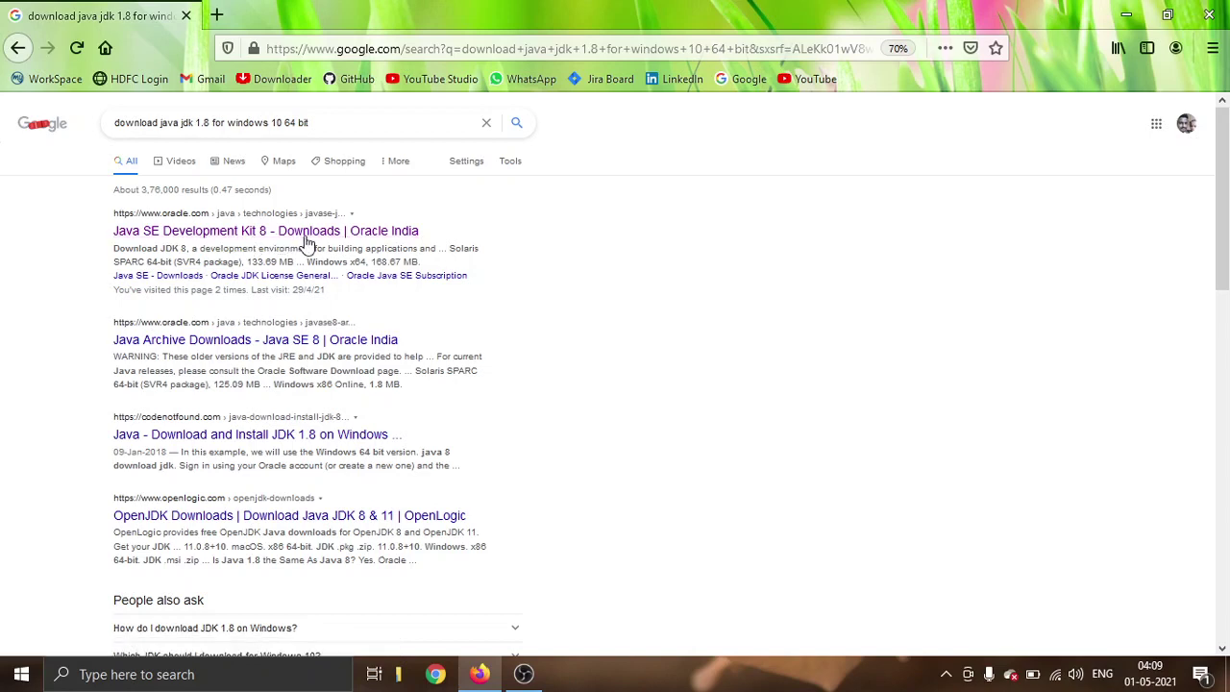
{"action": "left_click", "coordinate": [308, 242]}
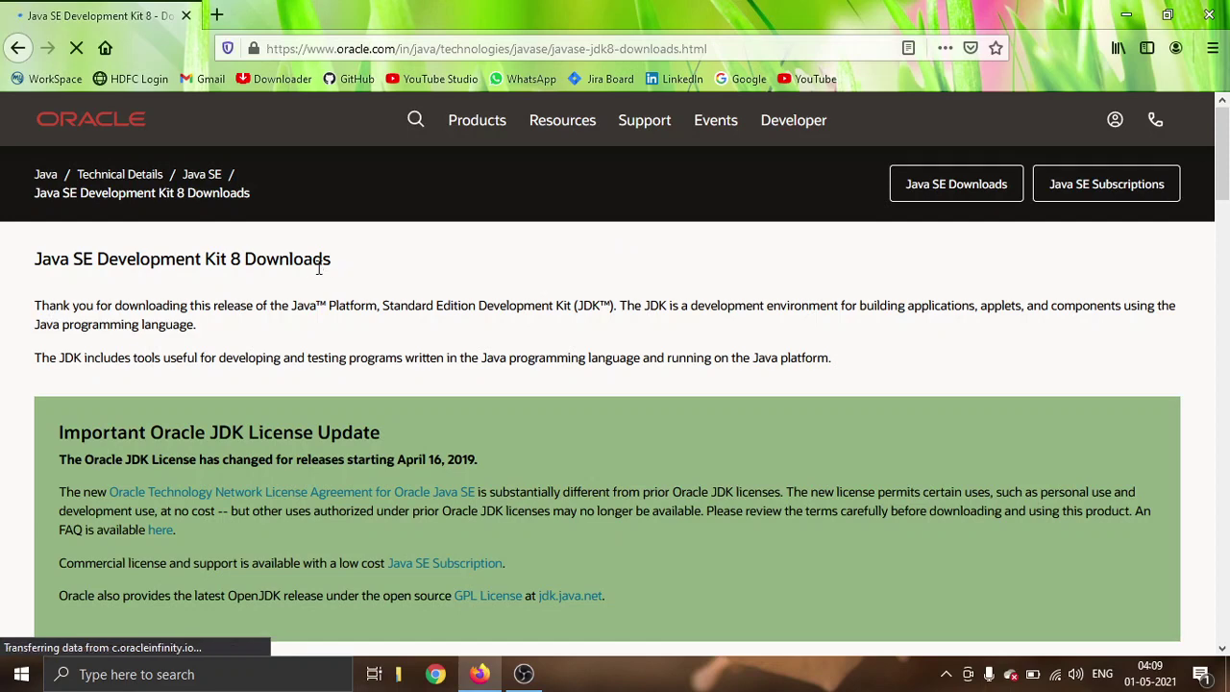
Look through the Java SE Development Kit 8u291 download table as far as the Windows installers
{"action": "scroll", "coordinate": [318, 267], "scroll_direction": "down", "scroll_amount": 1}
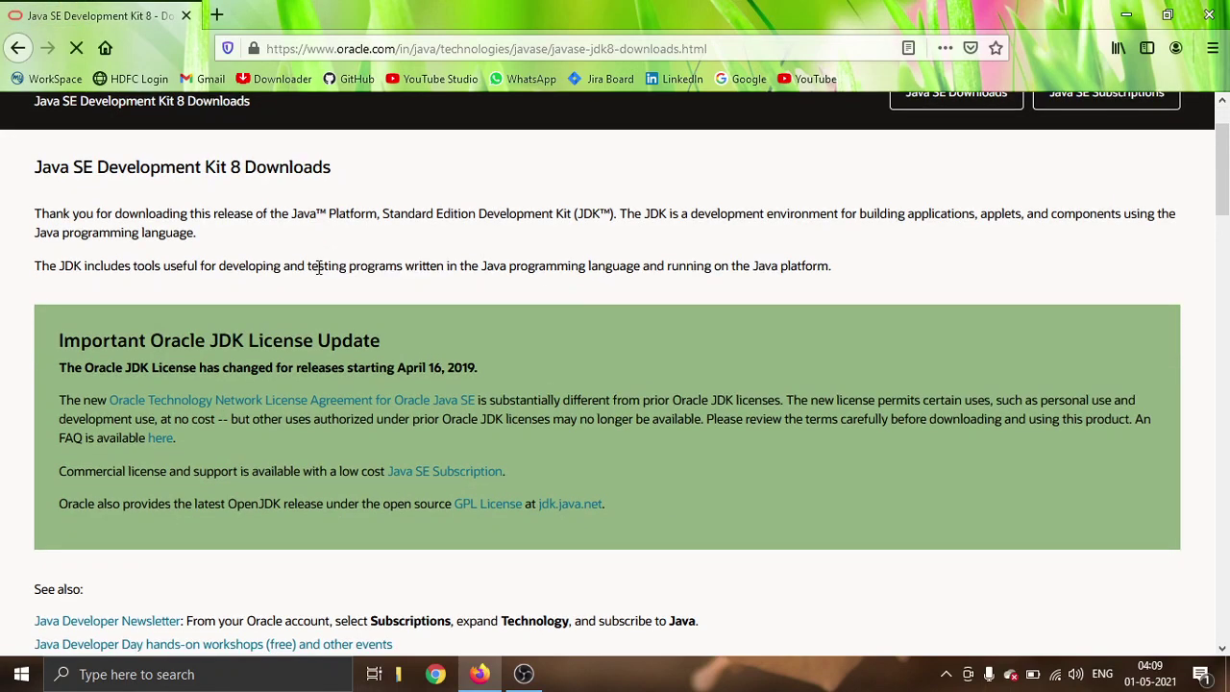
{"action": "scroll", "coordinate": [318, 267], "scroll_direction": "up", "scroll_amount": 1}
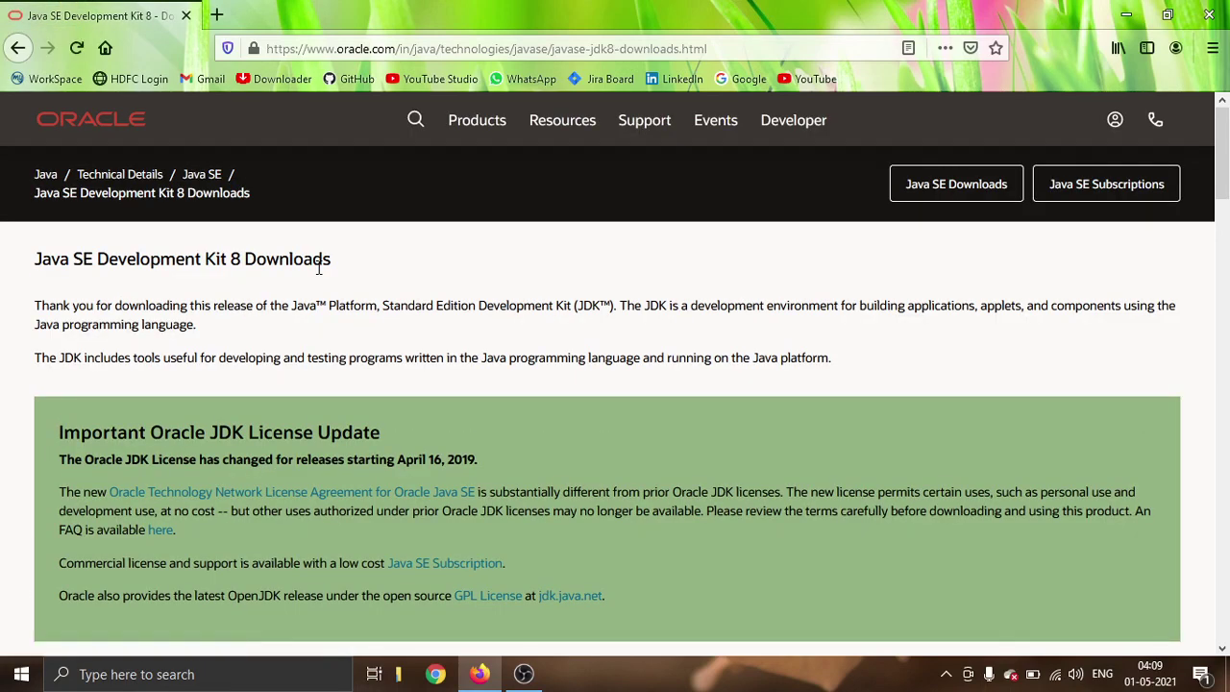
{"action": "scroll", "coordinate": [318, 267], "scroll_direction": "down", "scroll_amount": 1}
{"action": "scroll", "coordinate": [445, 273], "scroll_direction": "down", "scroll_amount": 1}
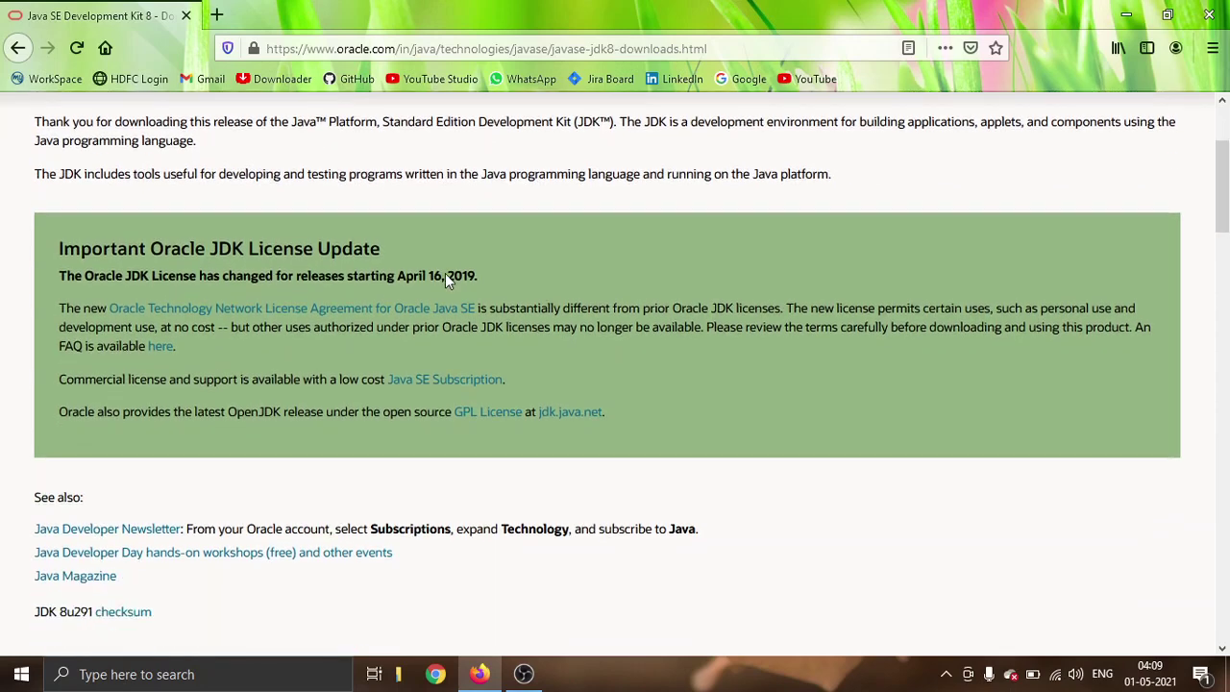
{"action": "scroll", "coordinate": [444, 273], "scroll_direction": "down", "scroll_amount": 4}
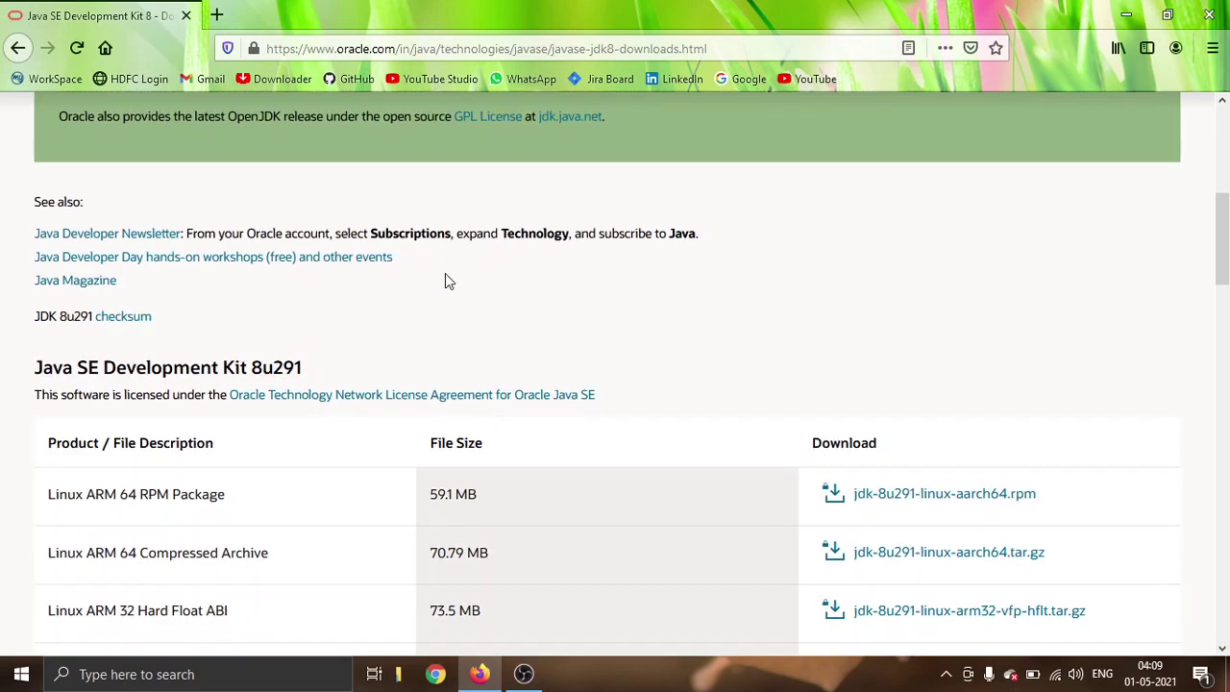
{"action": "scroll", "coordinate": [329, 264], "scroll_direction": "down", "scroll_amount": 2}
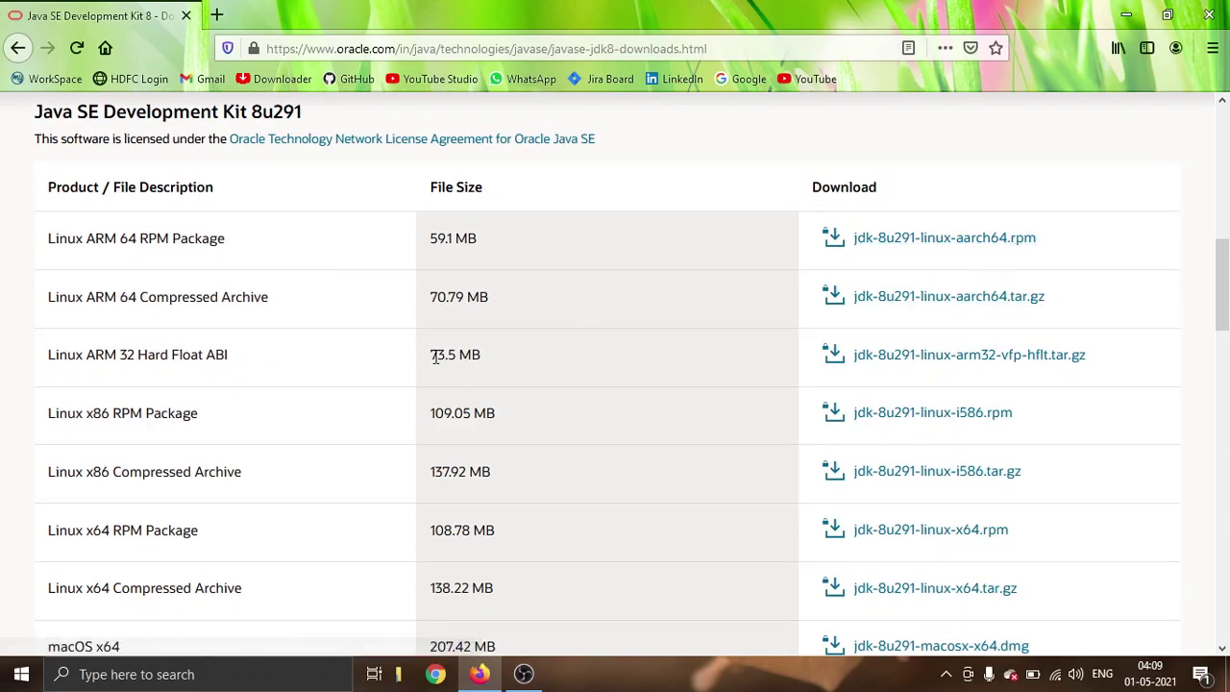
{"action": "scroll", "coordinate": [351, 374], "scroll_direction": "down", "scroll_amount": 1}
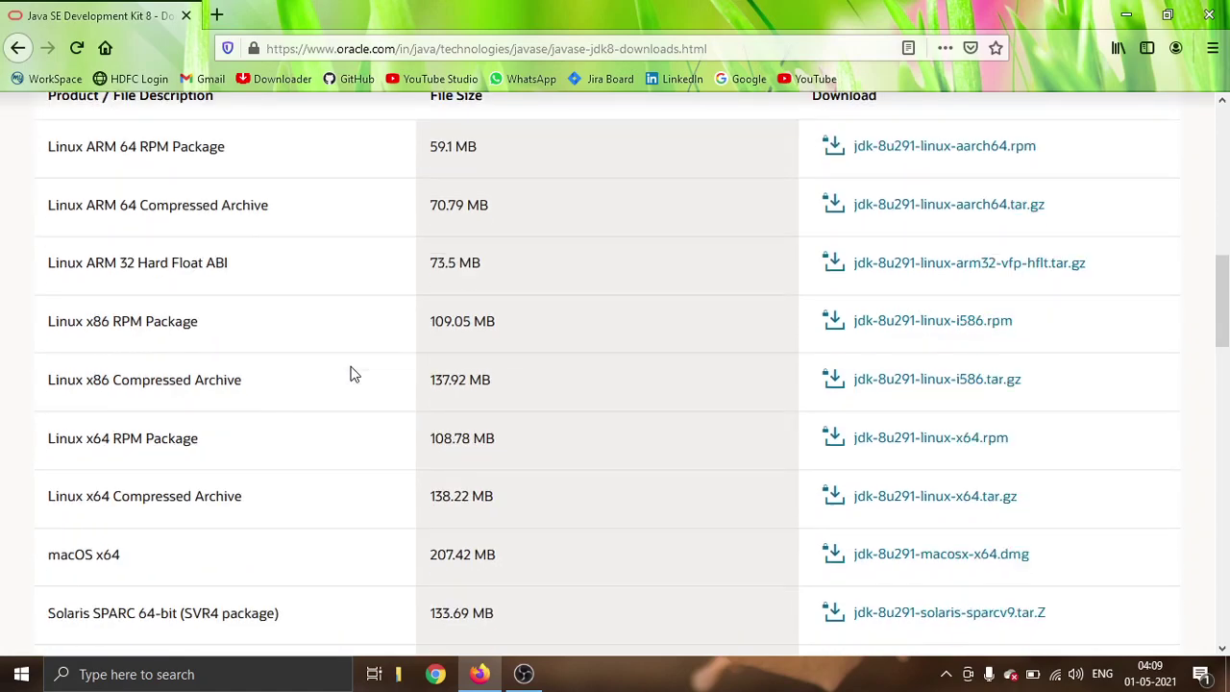
{"action": "scroll", "coordinate": [350, 374], "scroll_direction": "down", "scroll_amount": 2}
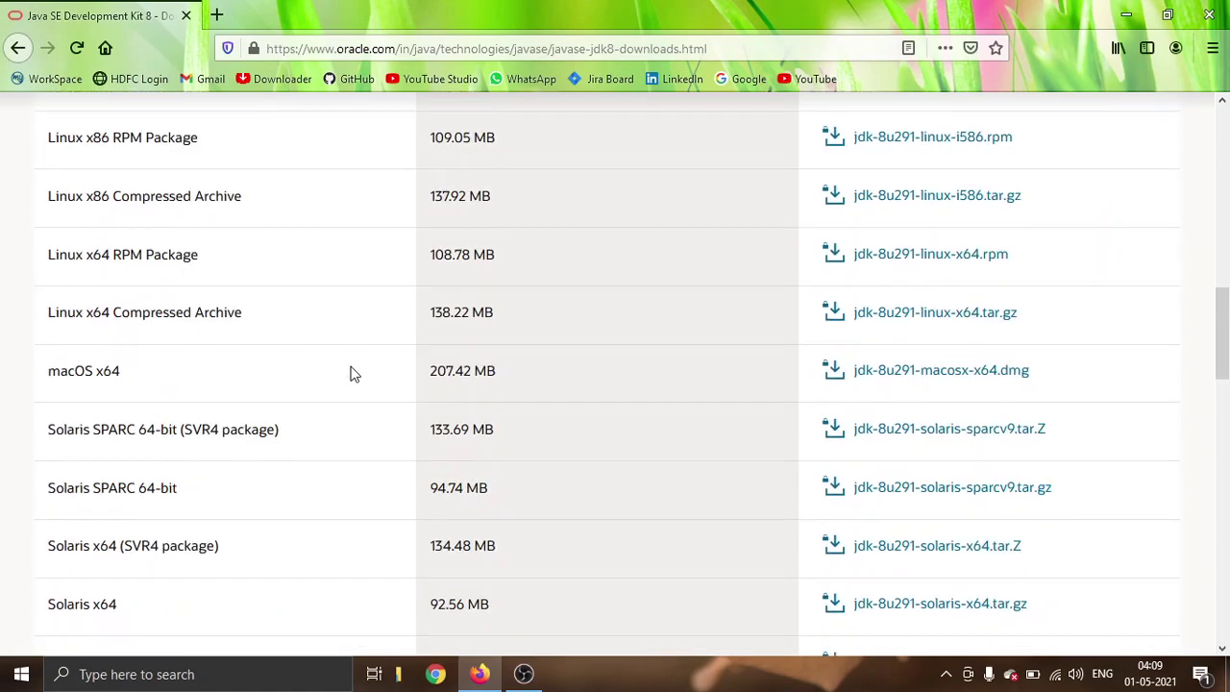
{"action": "scroll", "coordinate": [351, 373], "scroll_direction": "down", "scroll_amount": 2}
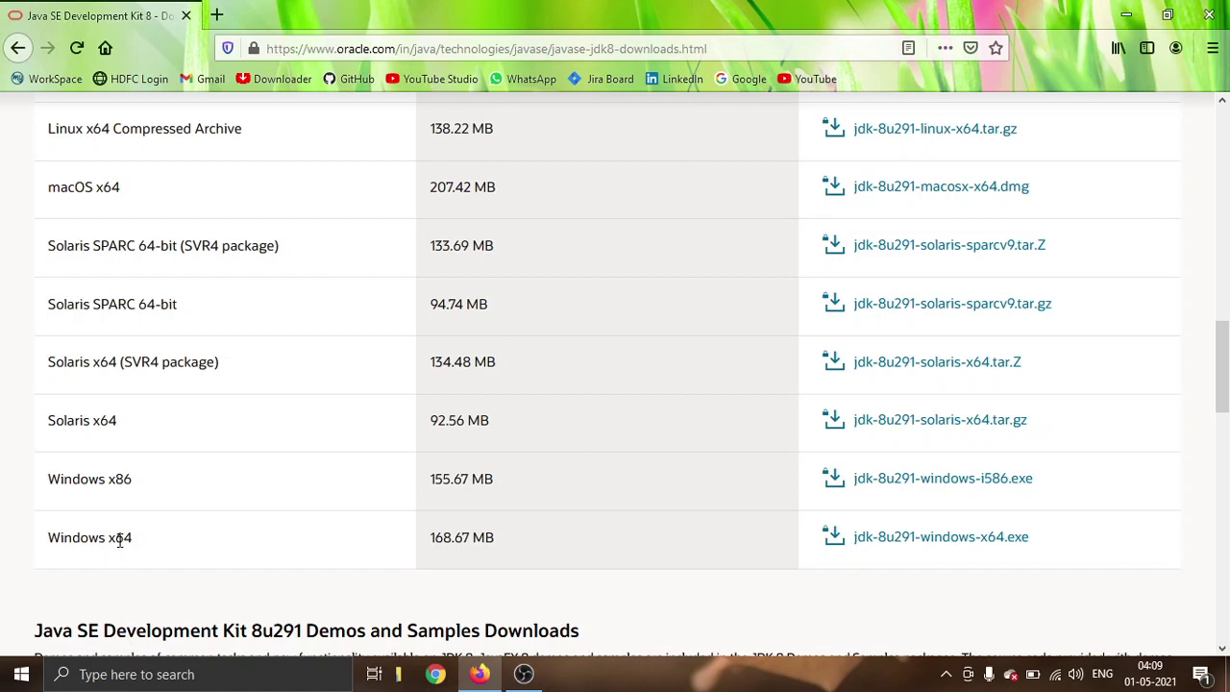
Compare the Windows x64 and Windows x86 entries, highlighting the platform names and the jdk-8u291-windows-i586.exe file name
{"action": "left_click_drag", "start_coordinate": [110, 539], "coordinate": [138, 545]}
{"action": "left_click_drag", "start_coordinate": [54, 479], "coordinate": [134, 490]}
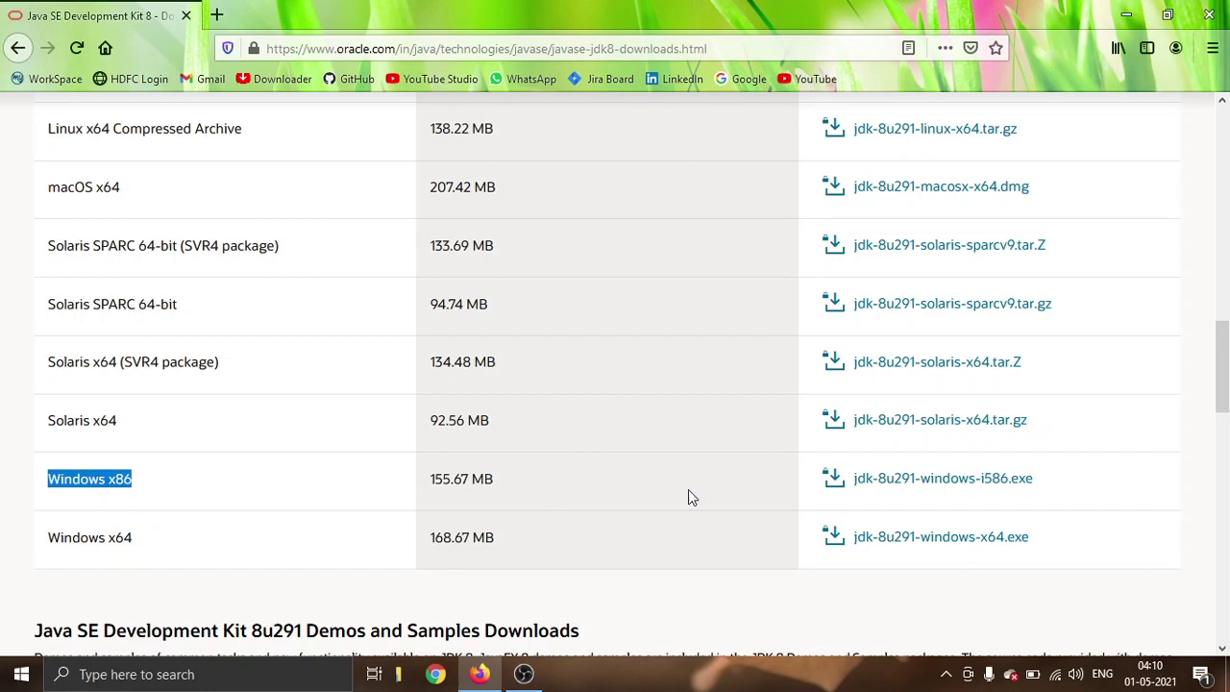
{"action": "left_click_drag", "start_coordinate": [1045, 478], "coordinate": [848, 483]}
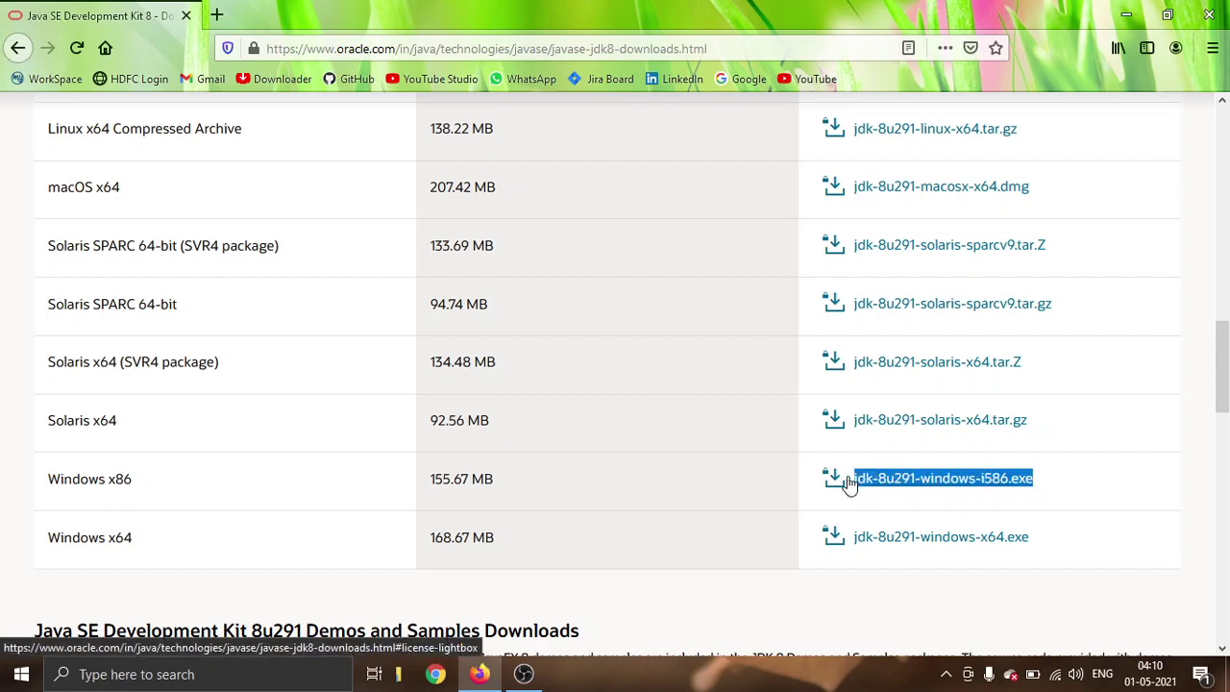
{"action": "left_click", "coordinate": [928, 588]}
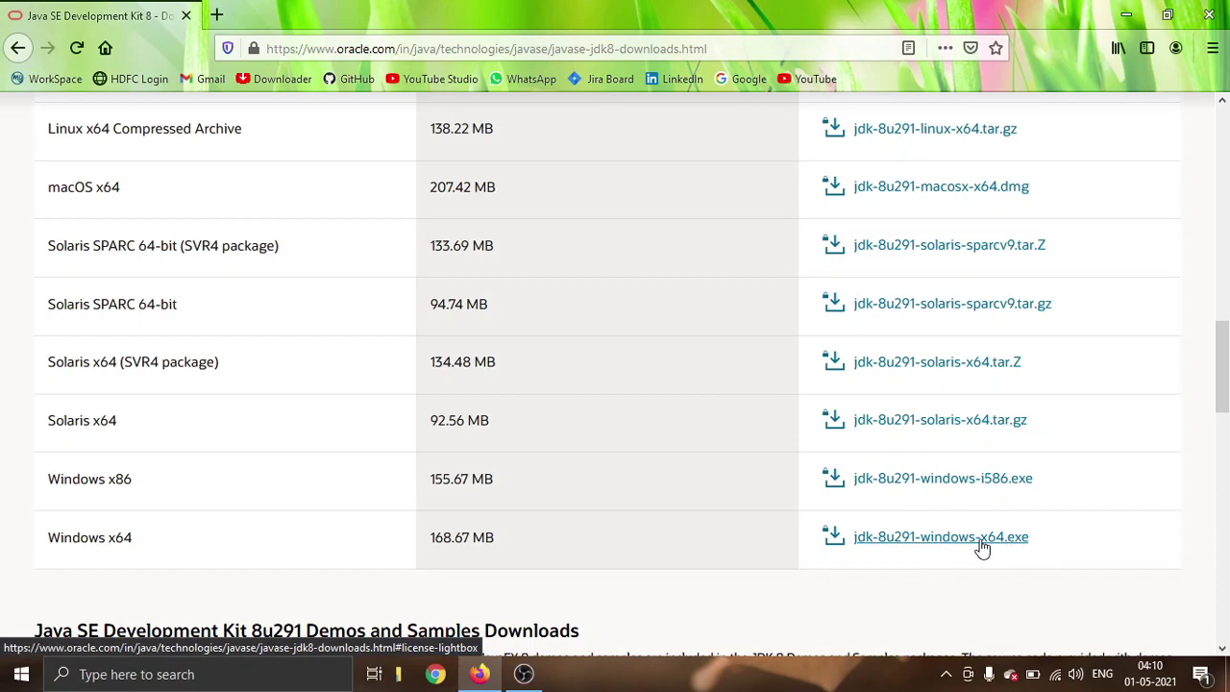
Request the jdk-8u291-windows-x64.exe download, accept the Oracle Technology Network License Agreement and continue to the Oracle account sign-in
{"action": "left_click", "coordinate": [982, 546]}
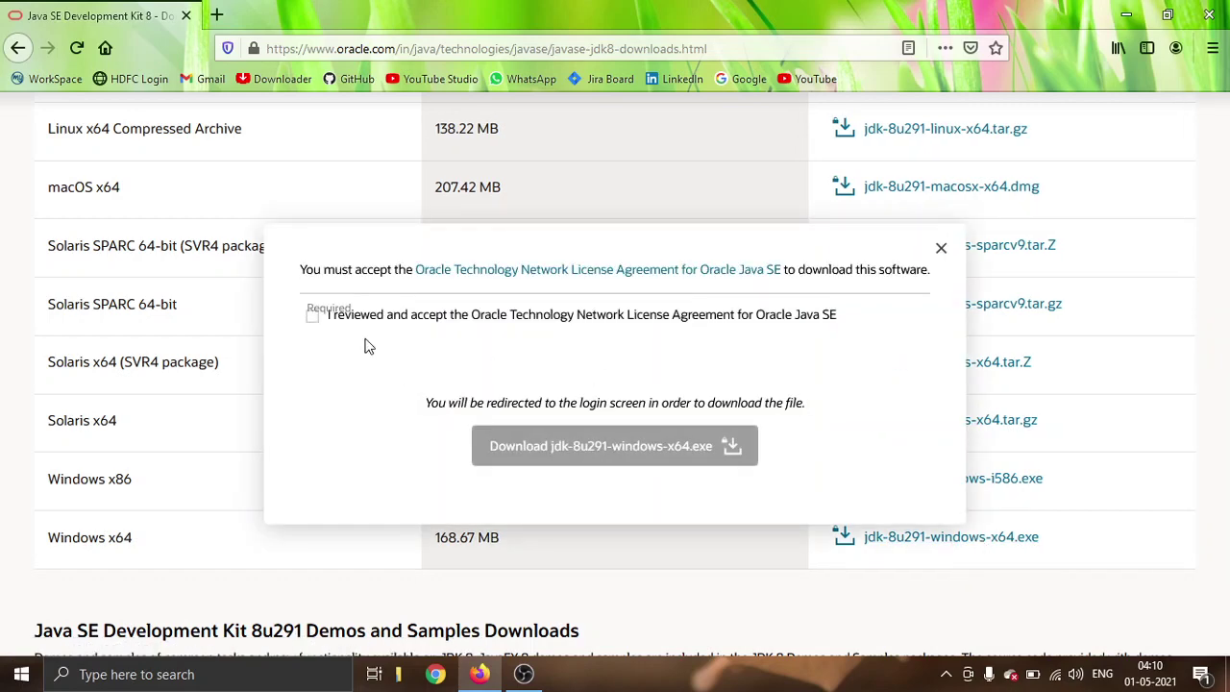
{"action": "left_click", "coordinate": [313, 318]}
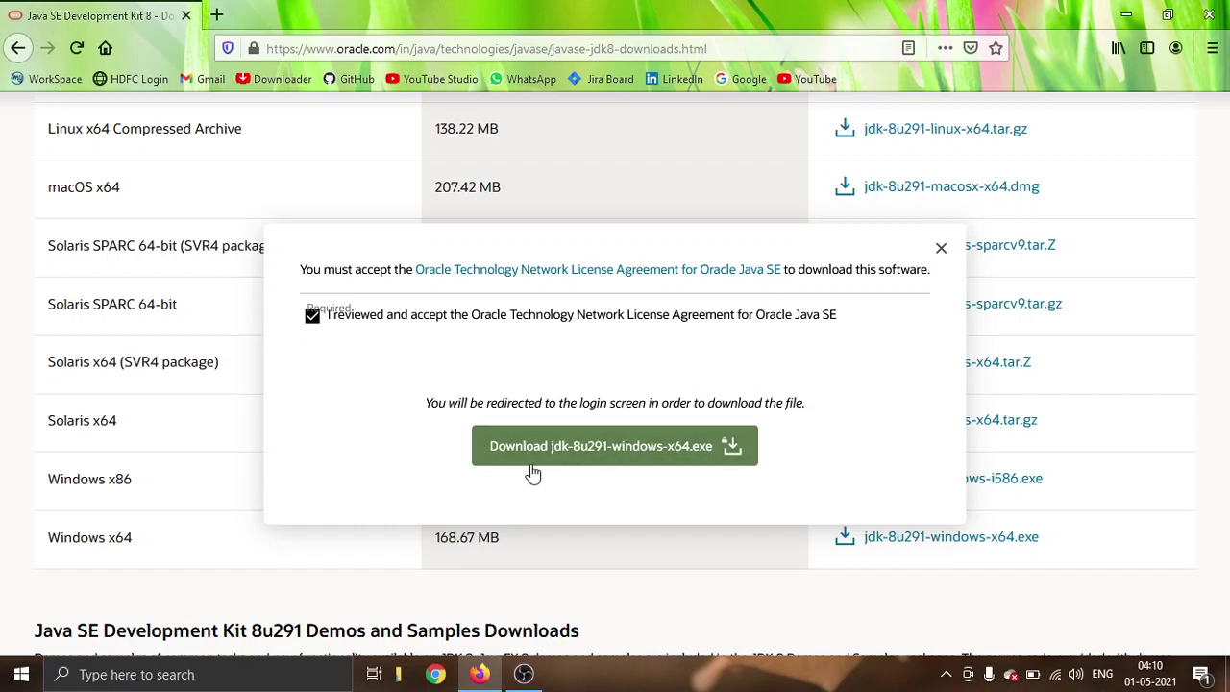
{"action": "left_click", "coordinate": [733, 457]}
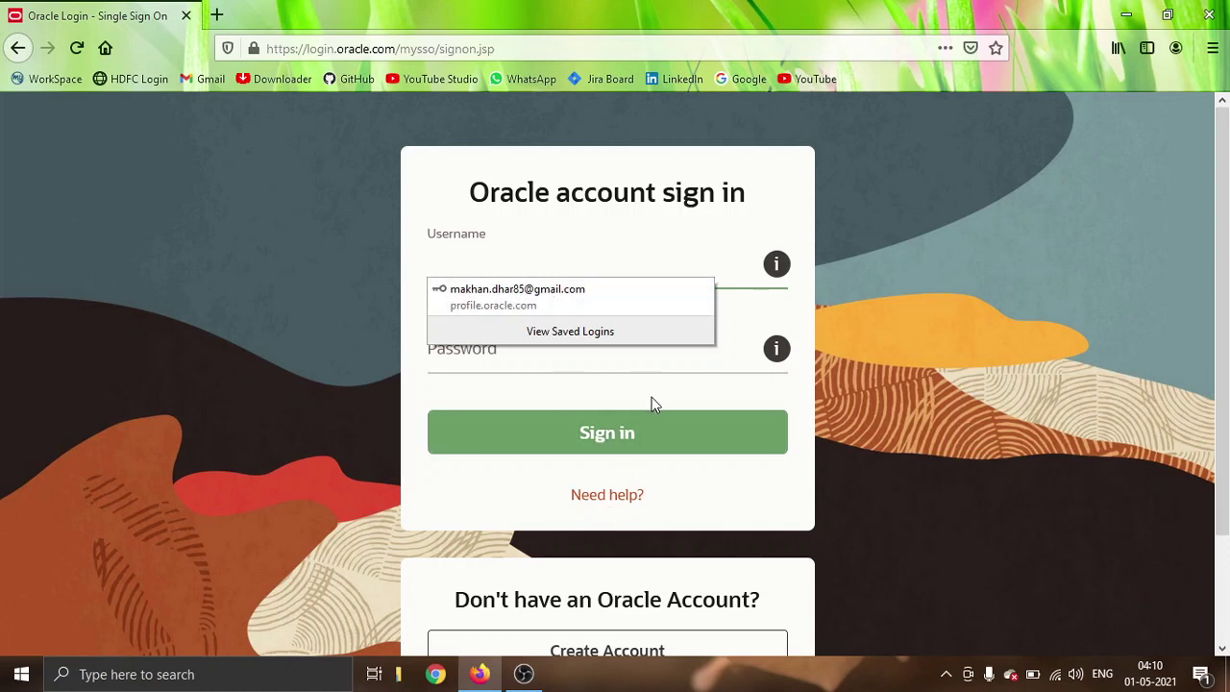
Open the account creation form from the Oracle sign-in page
{"action": "scroll", "coordinate": [651, 404], "scroll_direction": "down", "scroll_amount": 2}
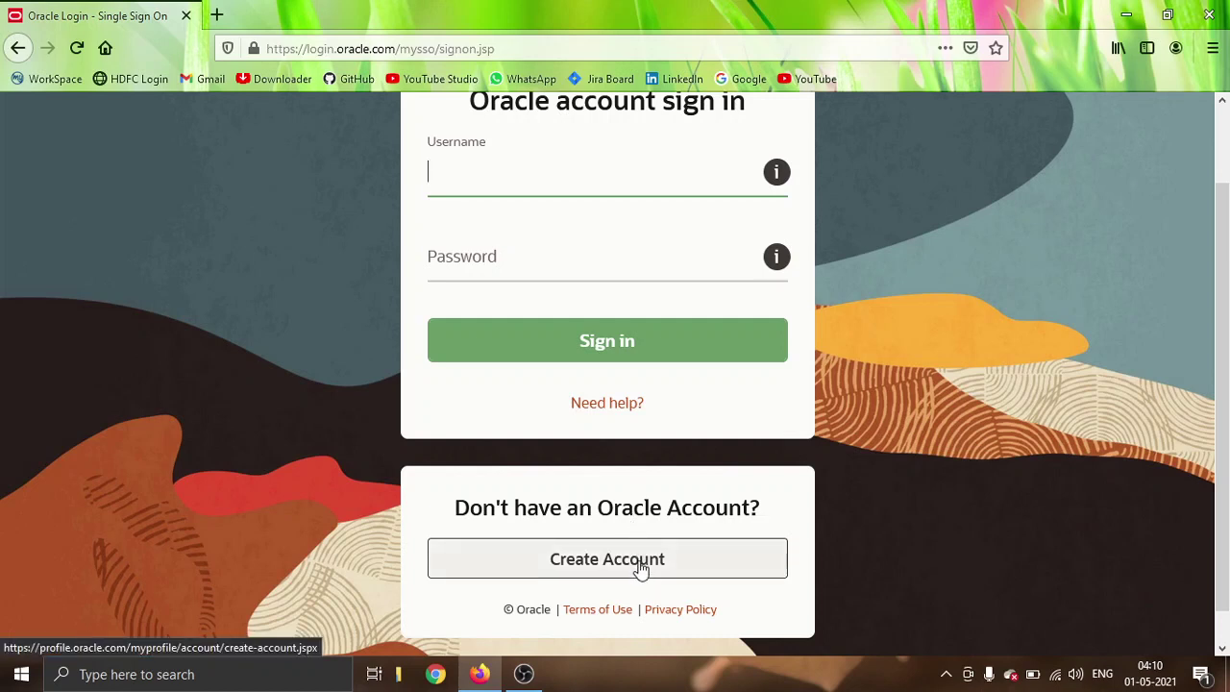
{"action": "scroll", "coordinate": [639, 567], "scroll_direction": "up", "scroll_amount": 2}
{"action": "scroll", "coordinate": [703, 510], "scroll_direction": "down", "scroll_amount": 2}
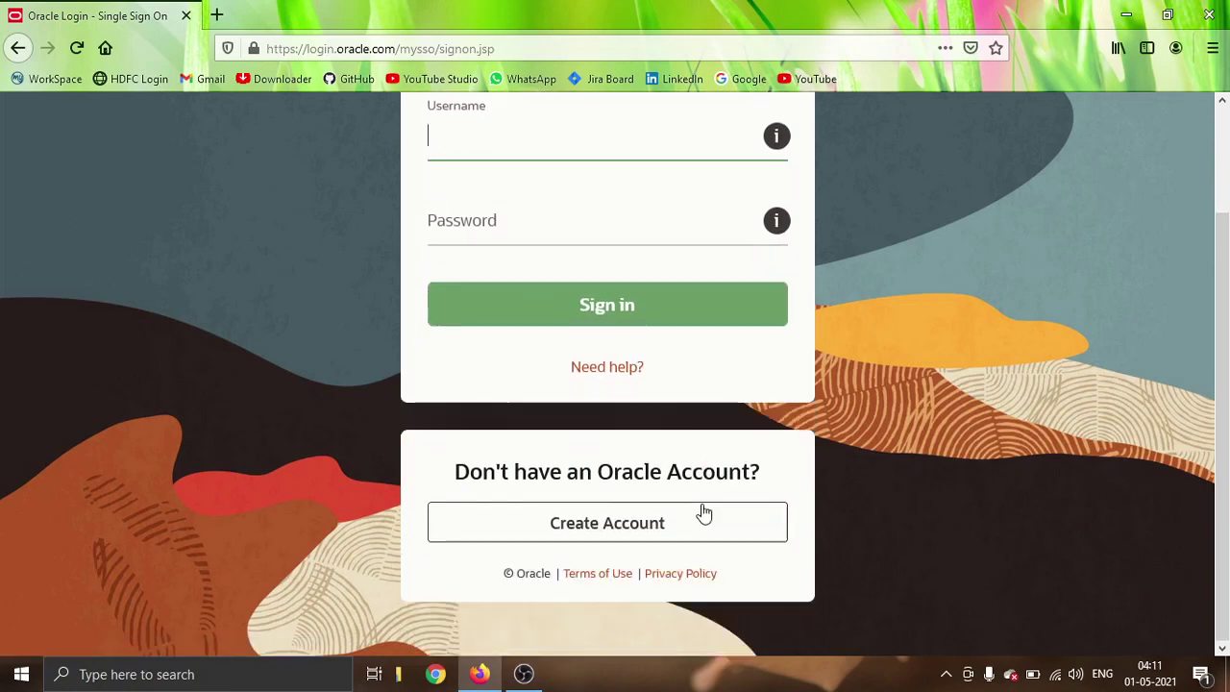
{"action": "left_click", "coordinate": [635, 535]}
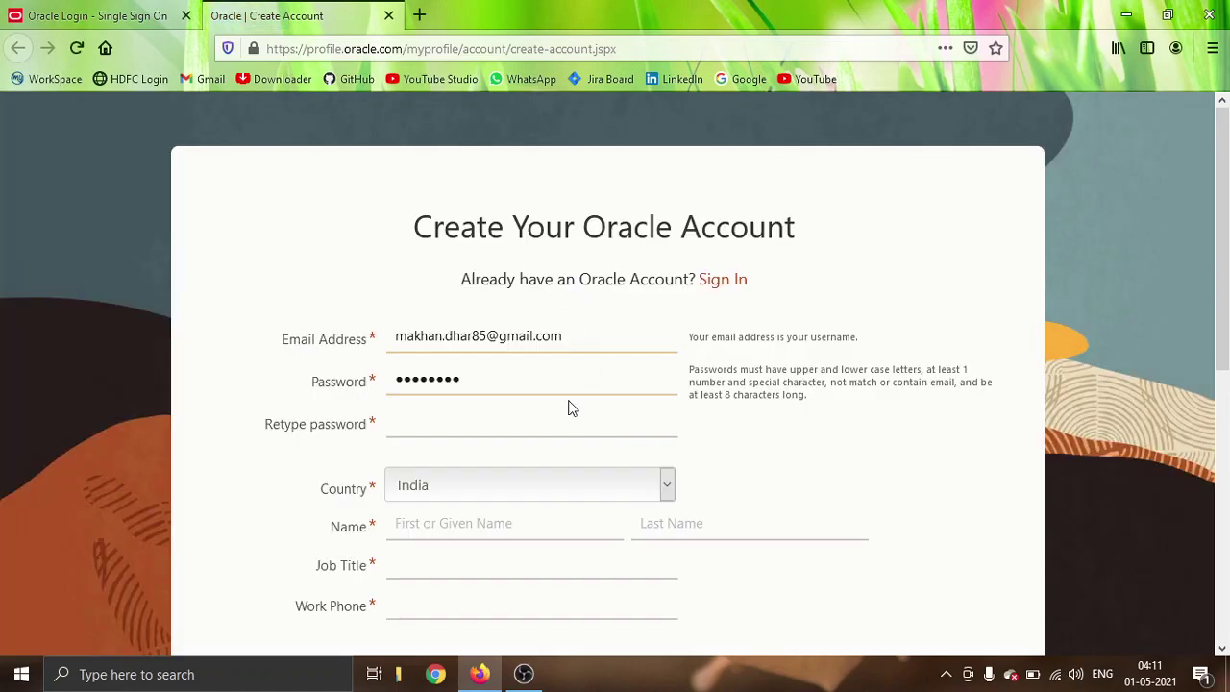
Review the required fields of the Oracle account creation form
{"action": "scroll", "coordinate": [570, 403], "scroll_direction": "down", "scroll_amount": 1}
{"action": "scroll", "coordinate": [570, 375], "scroll_direction": "down", "scroll_amount": 1}
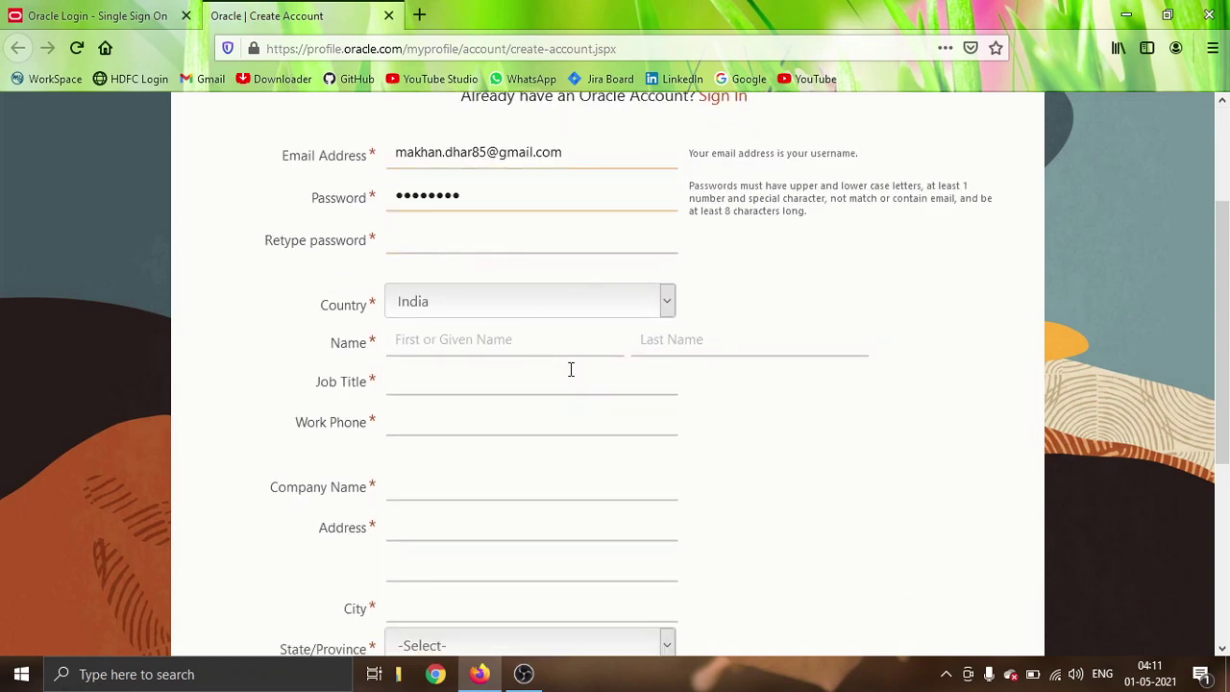
{"action": "scroll", "coordinate": [525, 291], "scroll_direction": "up", "scroll_amount": 1}
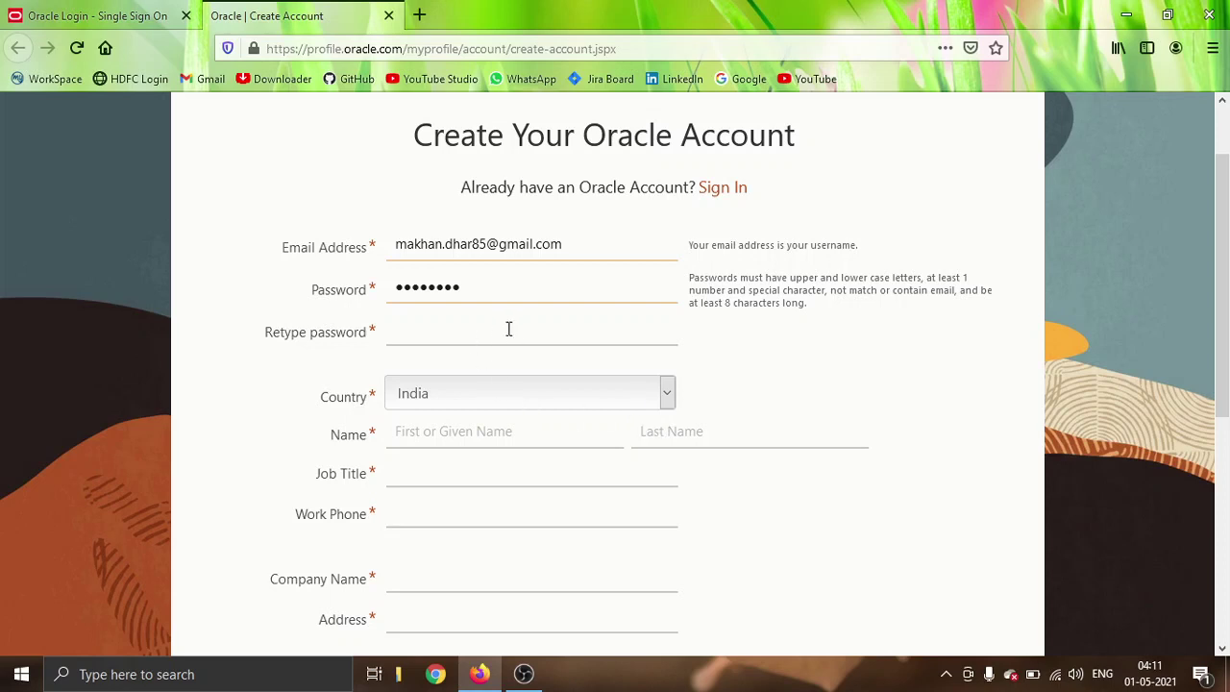
Look through the rest of the Oracle account creation form, down to the postal code field and the terms
{"action": "scroll", "coordinate": [499, 371], "scroll_direction": "down", "scroll_amount": 2}
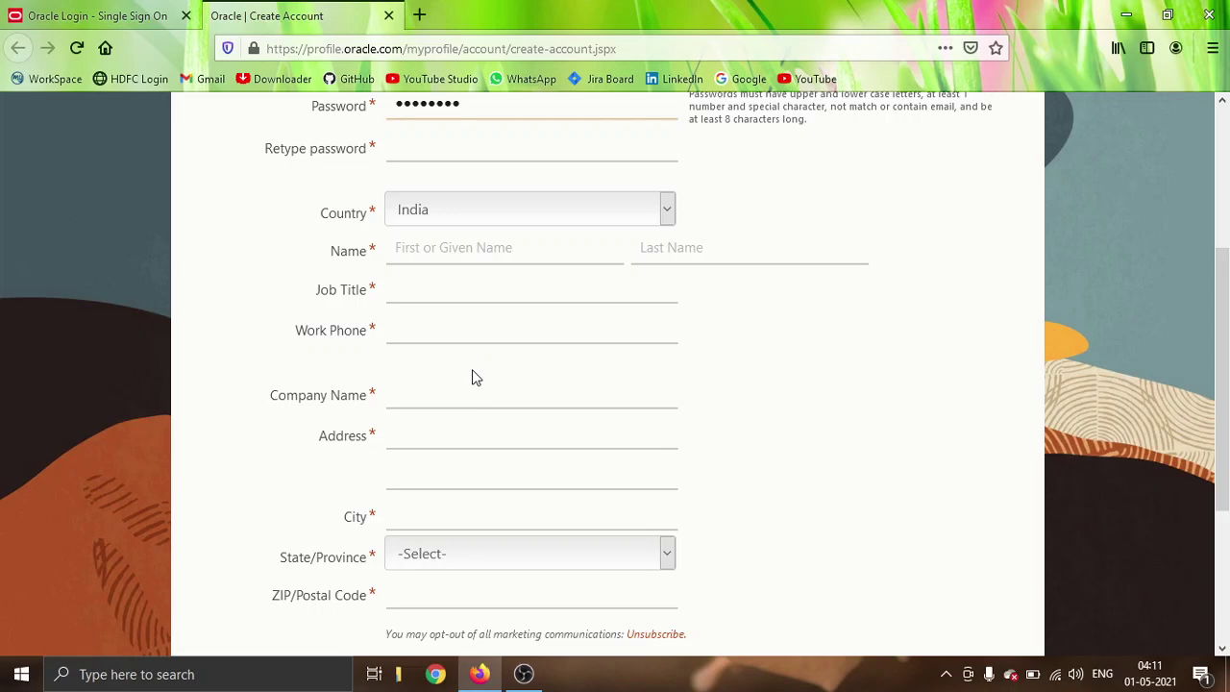
{"action": "scroll", "coordinate": [483, 398], "scroll_direction": "down", "scroll_amount": 2}
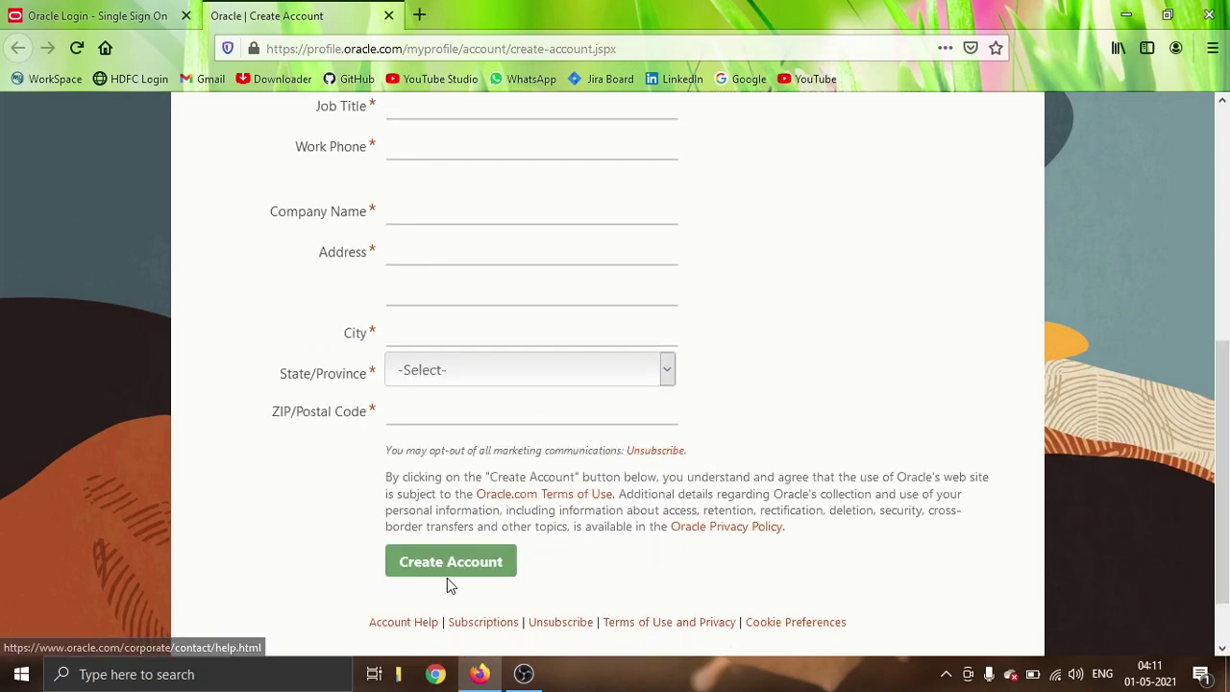
{"action": "scroll", "coordinate": [453, 579], "scroll_direction": "up", "scroll_amount": 4}
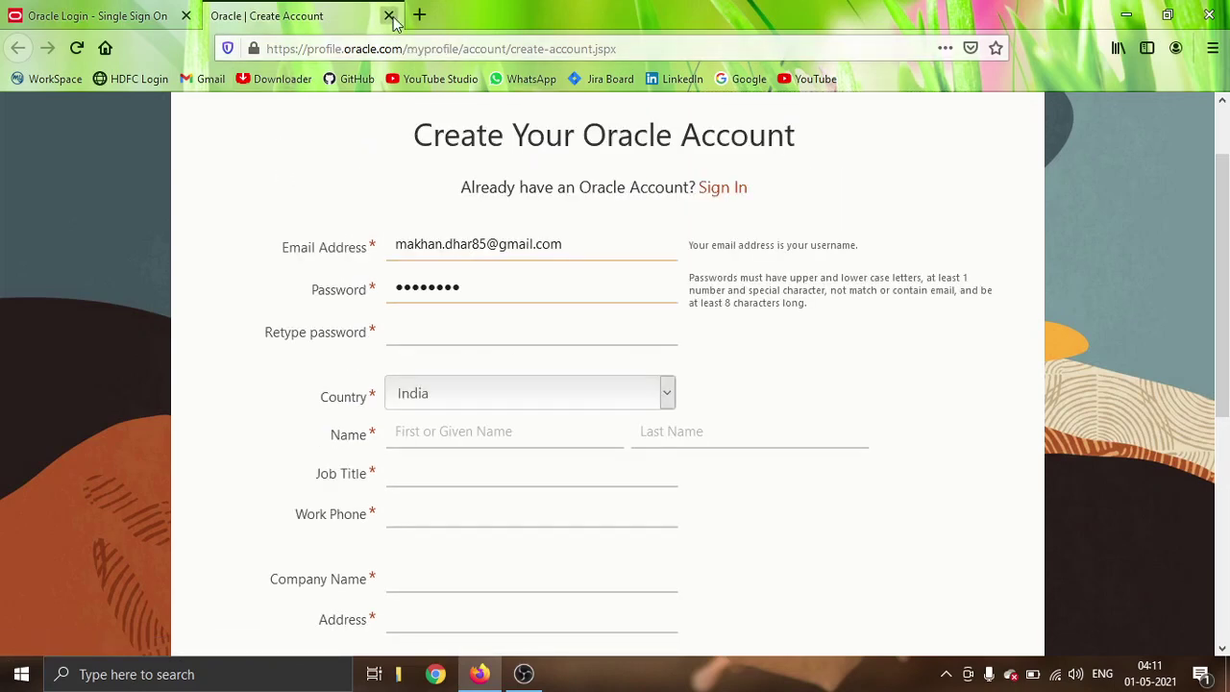
Return to the Oracle account sign-in page, fill in the username and account password, and sign in
{"action": "left_click", "coordinate": [103, 16]}
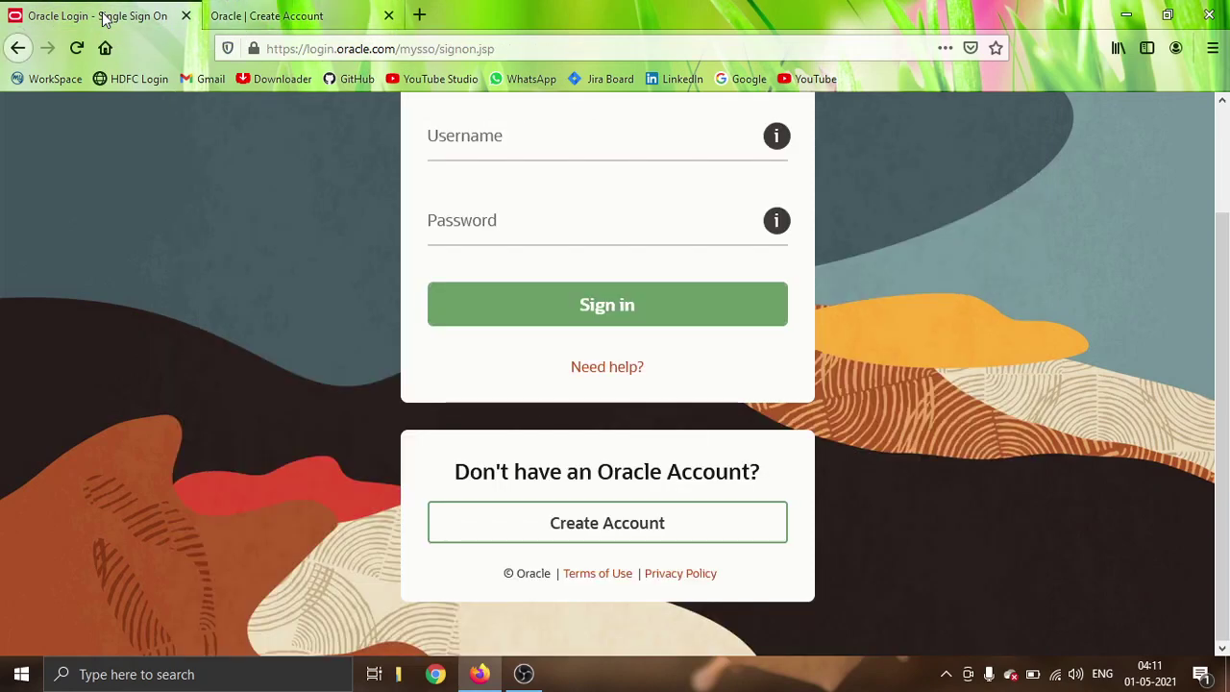
{"action": "scroll", "coordinate": [480, 240], "scroll_direction": "up", "scroll_amount": 2}
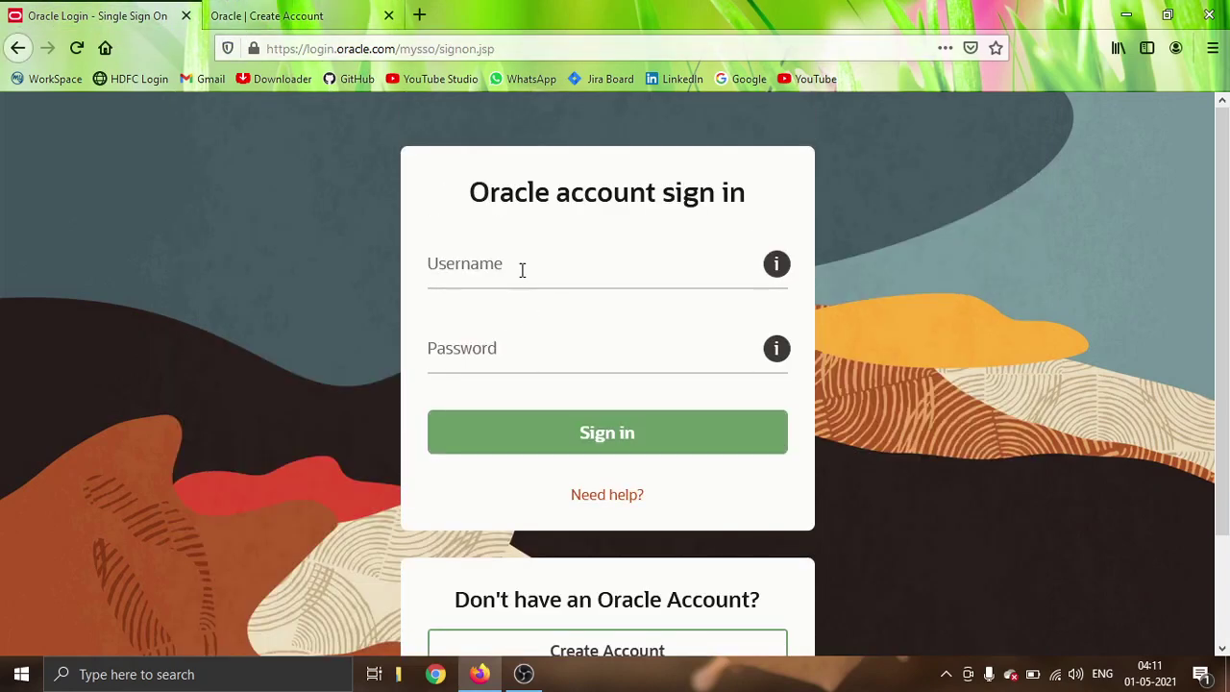
{"action": "left_click", "coordinate": [523, 268]}
{"action": "left_click", "coordinate": [518, 293]}
{"action": "left_click", "coordinate": [538, 346]}
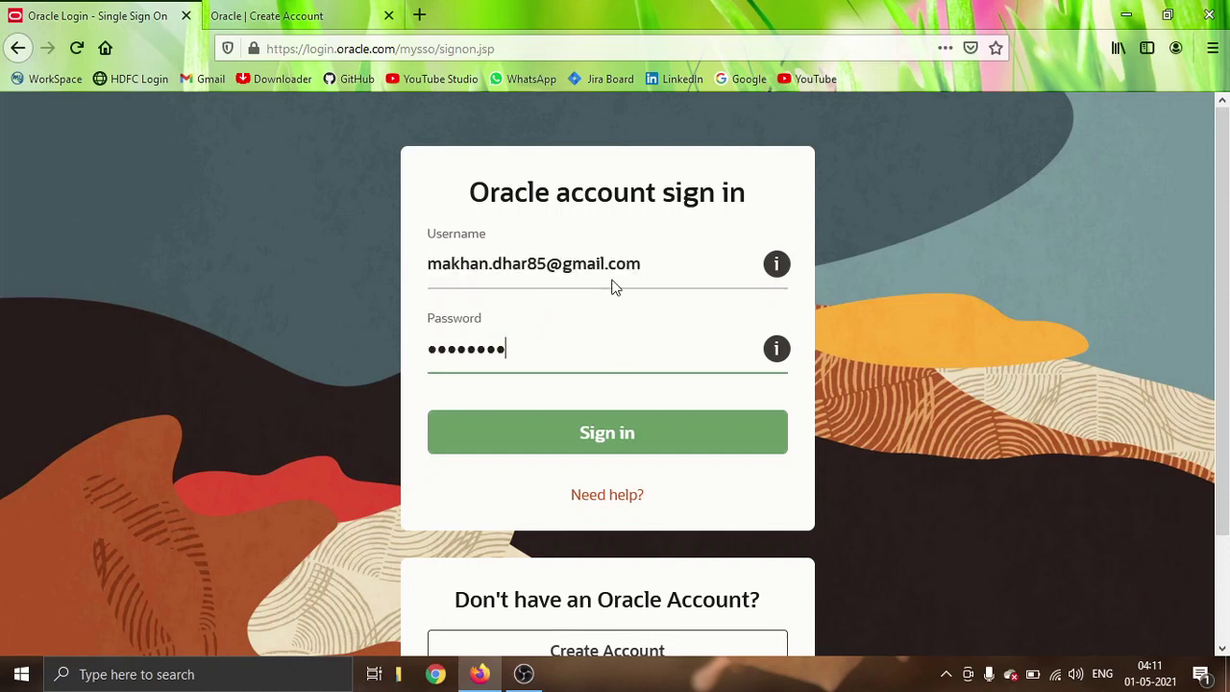
{"action": "left_click", "coordinate": [616, 447]}
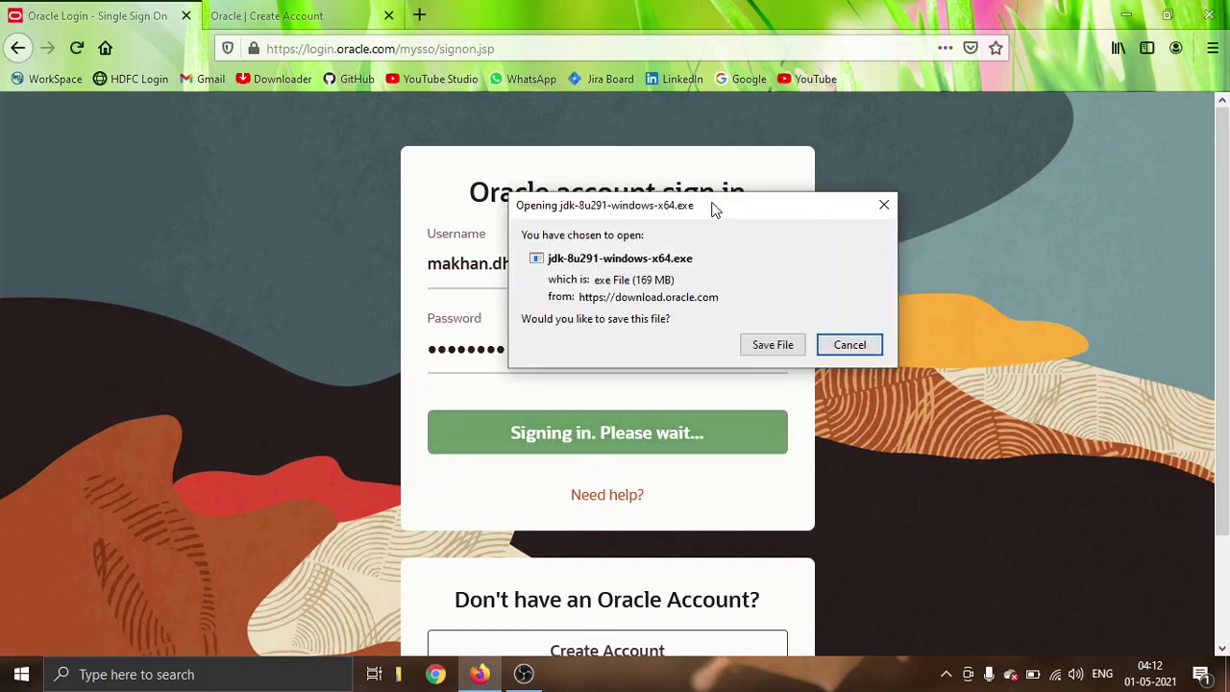
Save the offered jdk-8u291-windows-x64.exe file to the computer
{"action": "left_click_drag", "start_coordinate": [711, 211], "coordinate": [647, 227]}
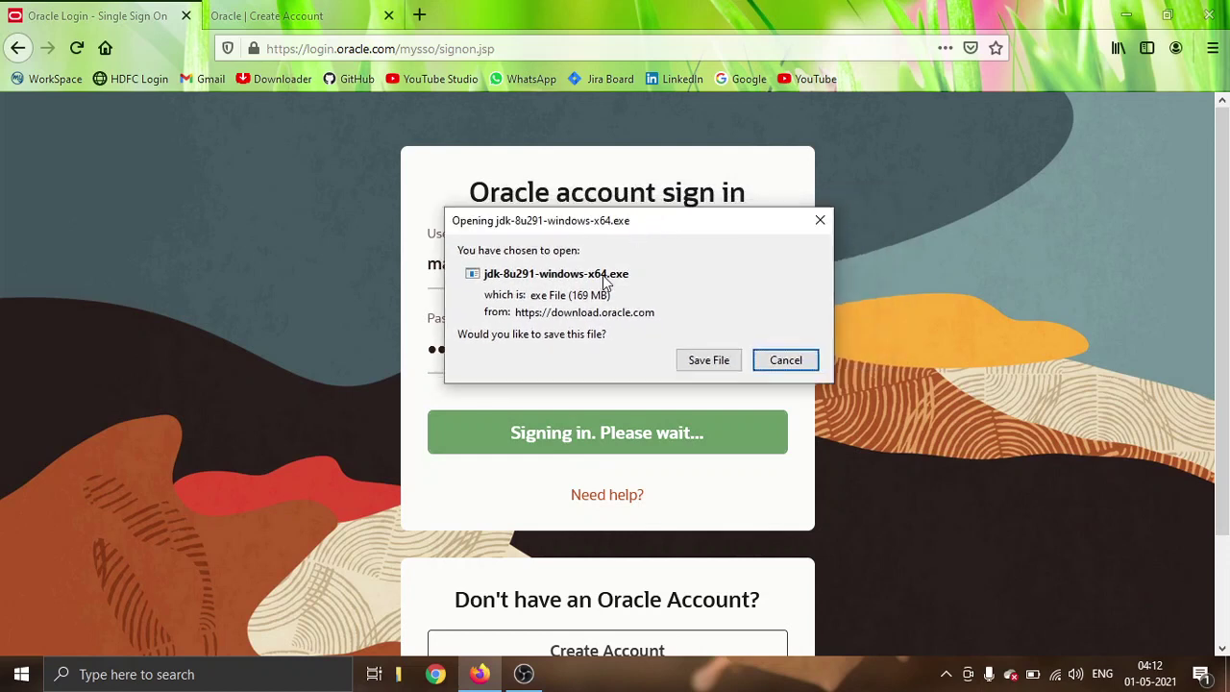
{"action": "left_click", "coordinate": [712, 365]}
{"action": "left_click", "coordinate": [712, 363]}
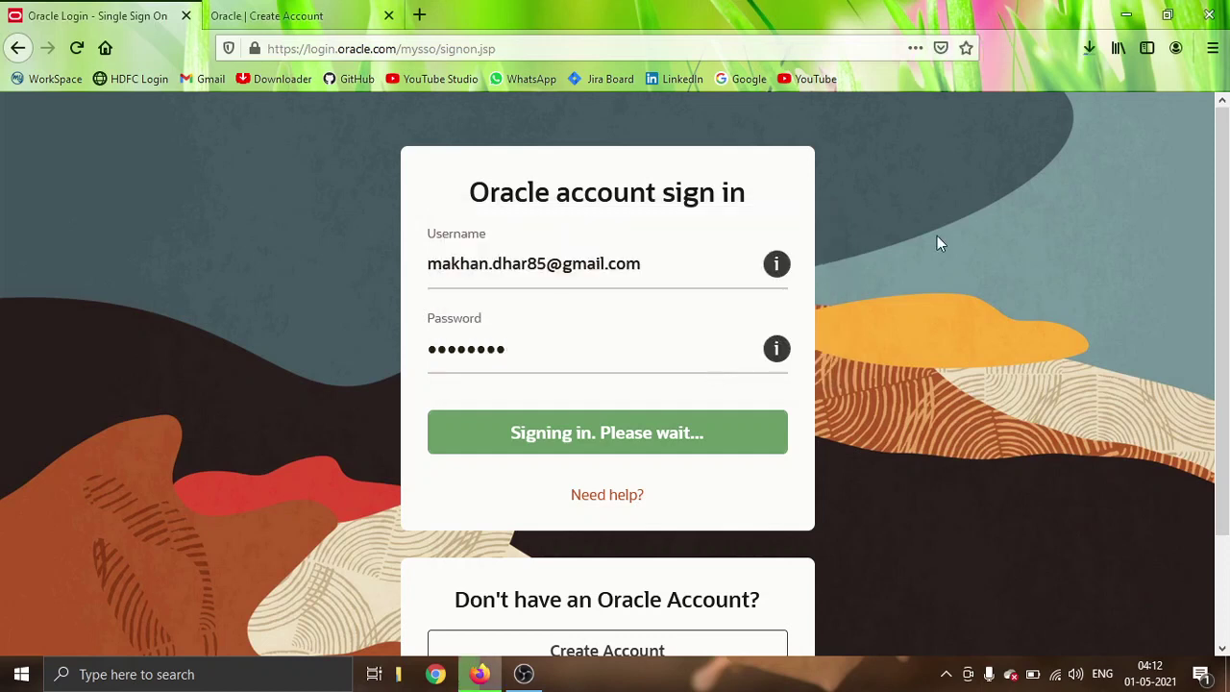
Show the downloaded jdk-8u291-windows-x64(1) installer in its folder, run it and minimize the open windows
{"action": "left_click", "coordinate": [1090, 56]}
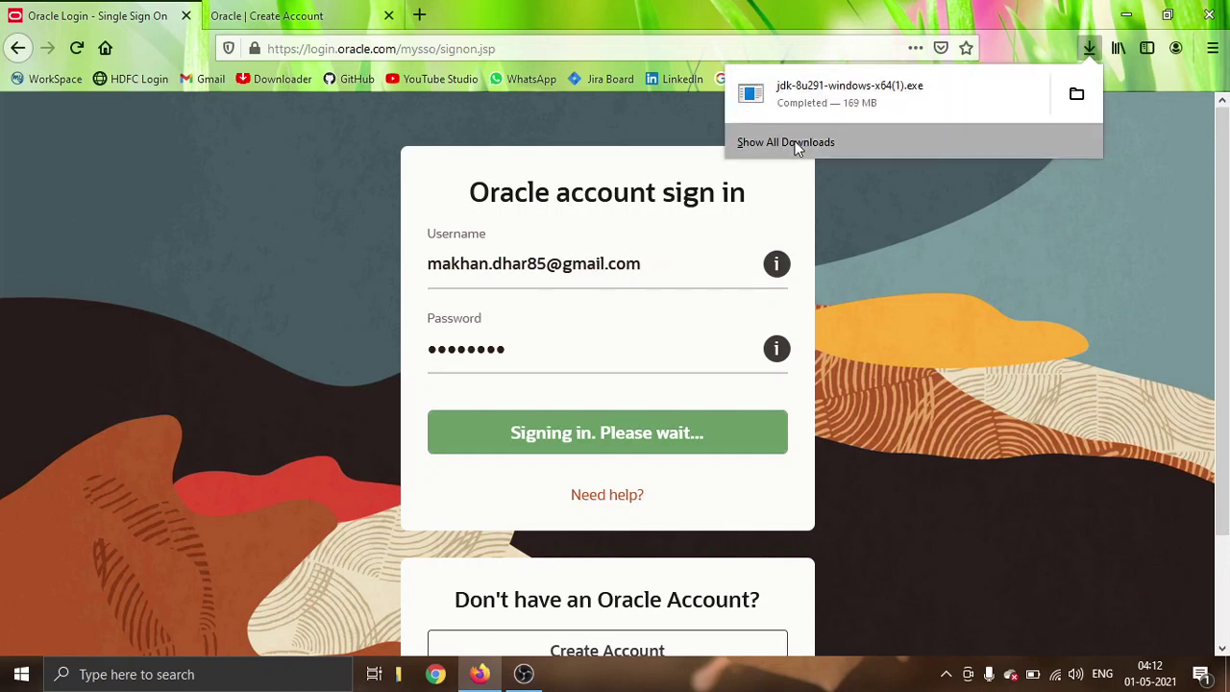
{"action": "left_click", "coordinate": [1075, 96]}
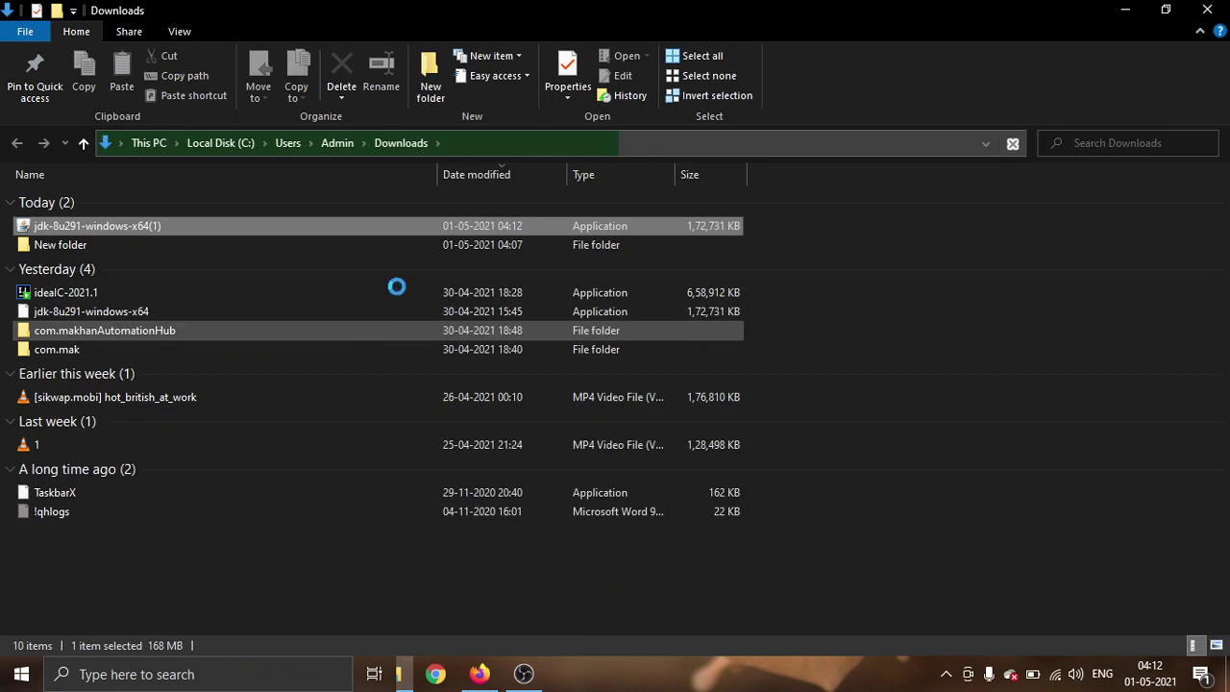
{"action": "double_click", "coordinate": [161, 226]}
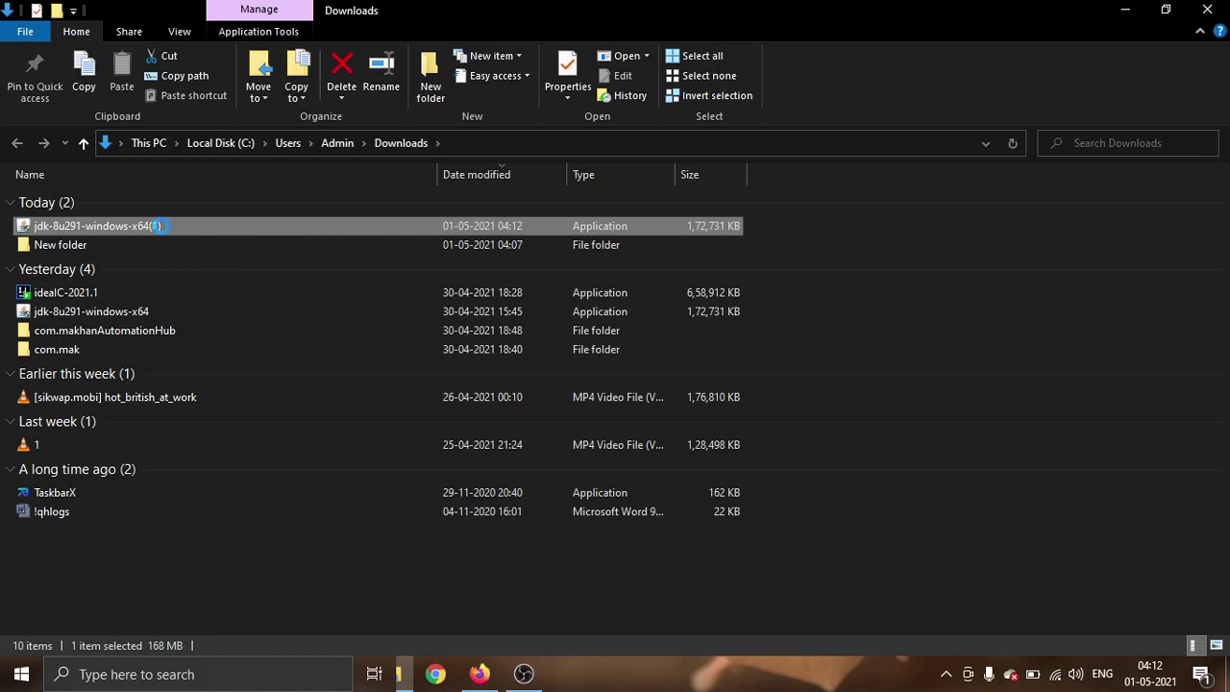
{"action": "right_click", "coordinate": [161, 226]}
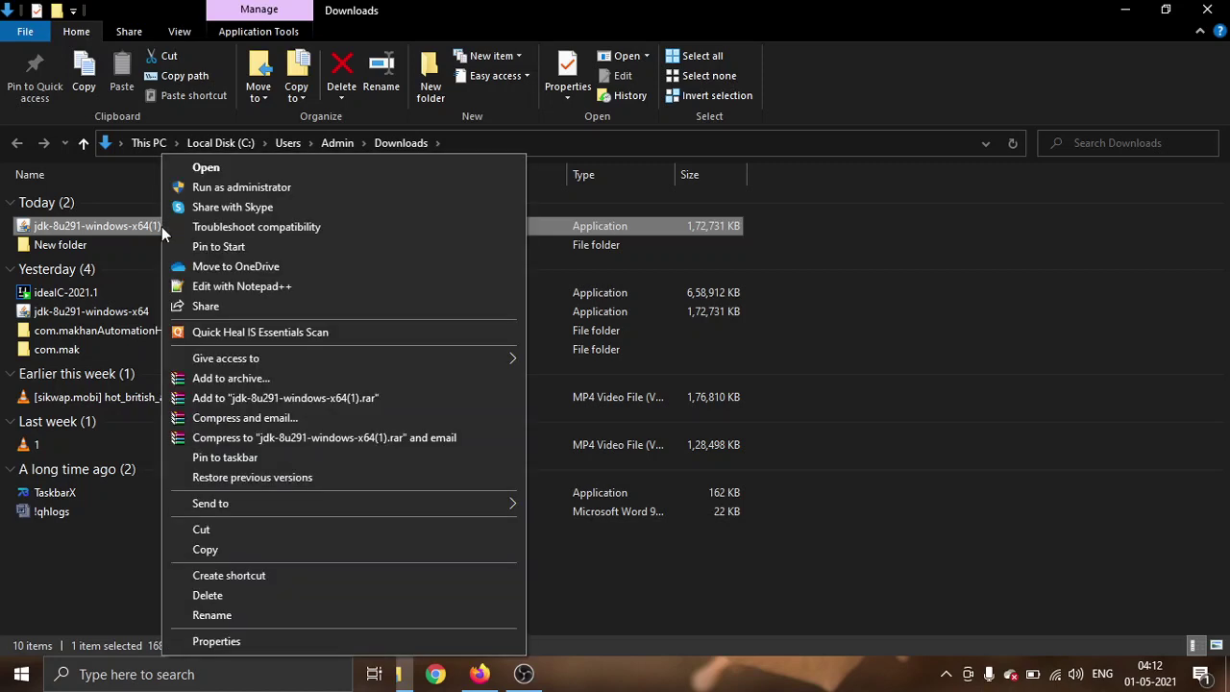
{"action": "left_click", "coordinate": [211, 169]}
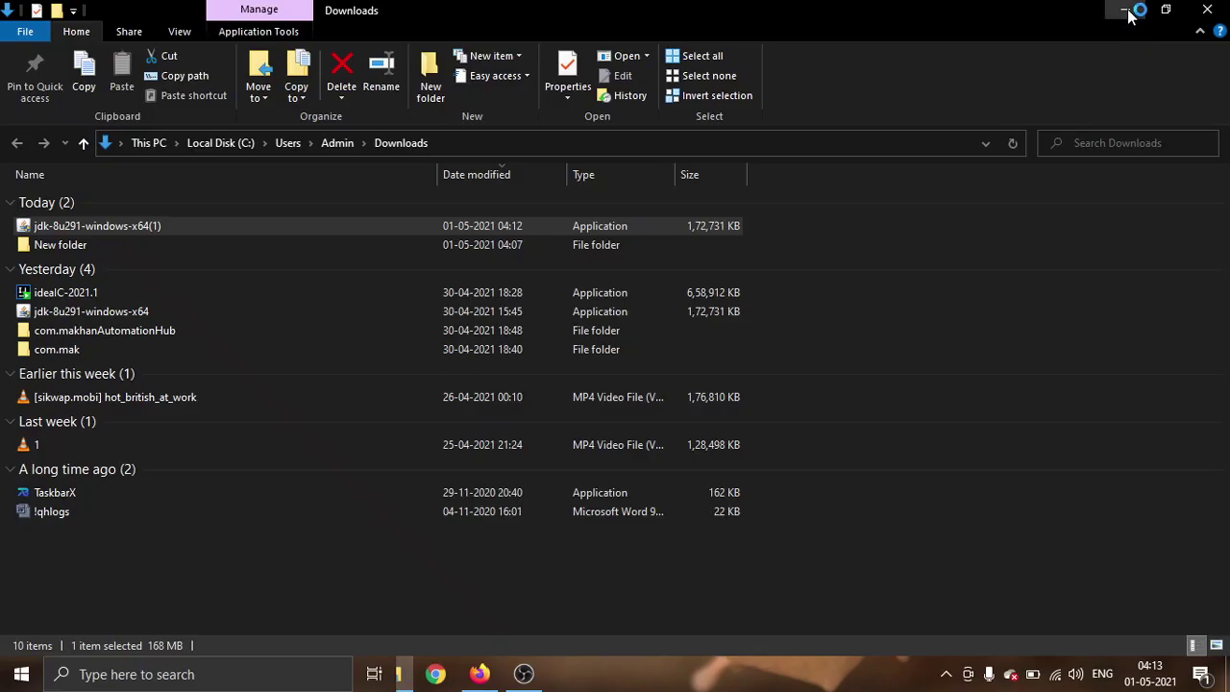
{"action": "left_click", "coordinate": [1125, 16]}
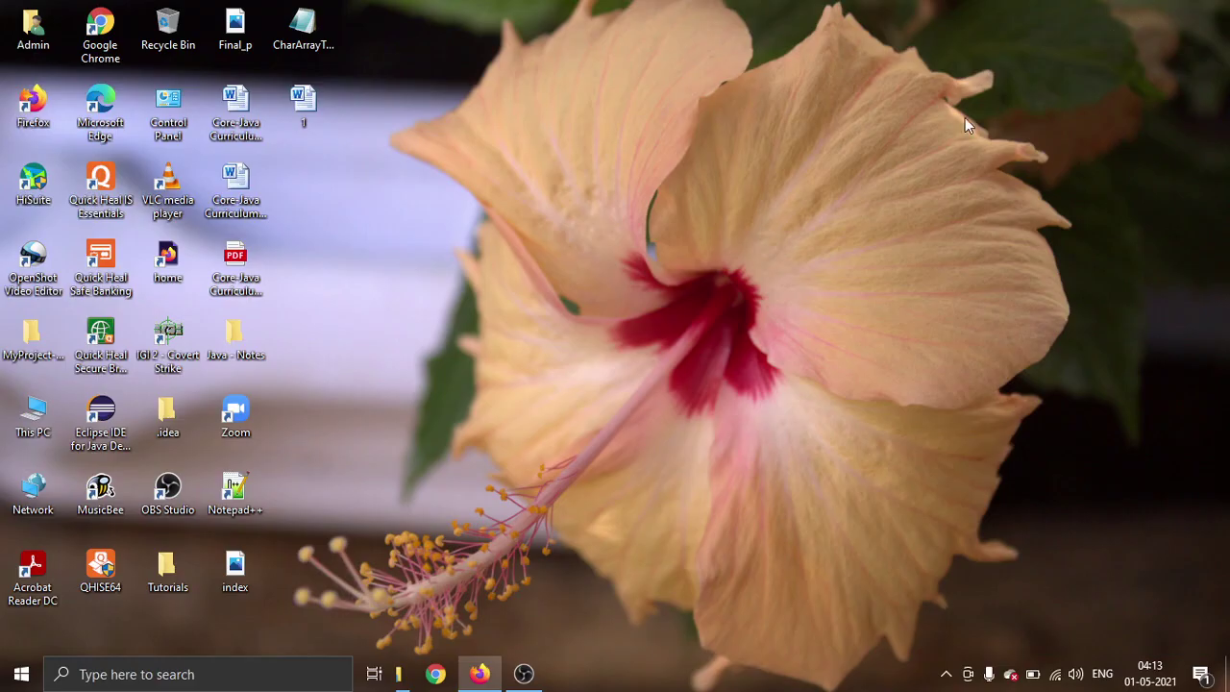
{"action": "left_click", "coordinate": [1125, 15]}
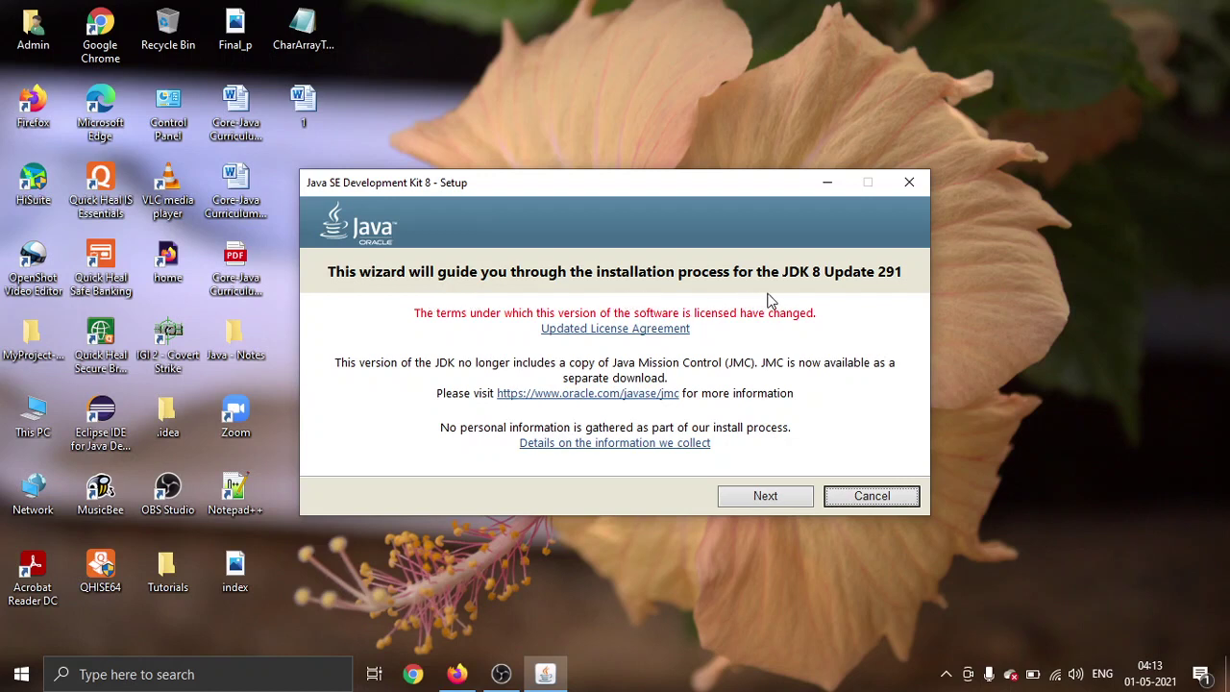
Start the JDK 8 Update 291 installation with the default features and the folder C:\Program Files\Java\jdk1.8.0_291\
{"action": "left_click", "coordinate": [768, 502]}
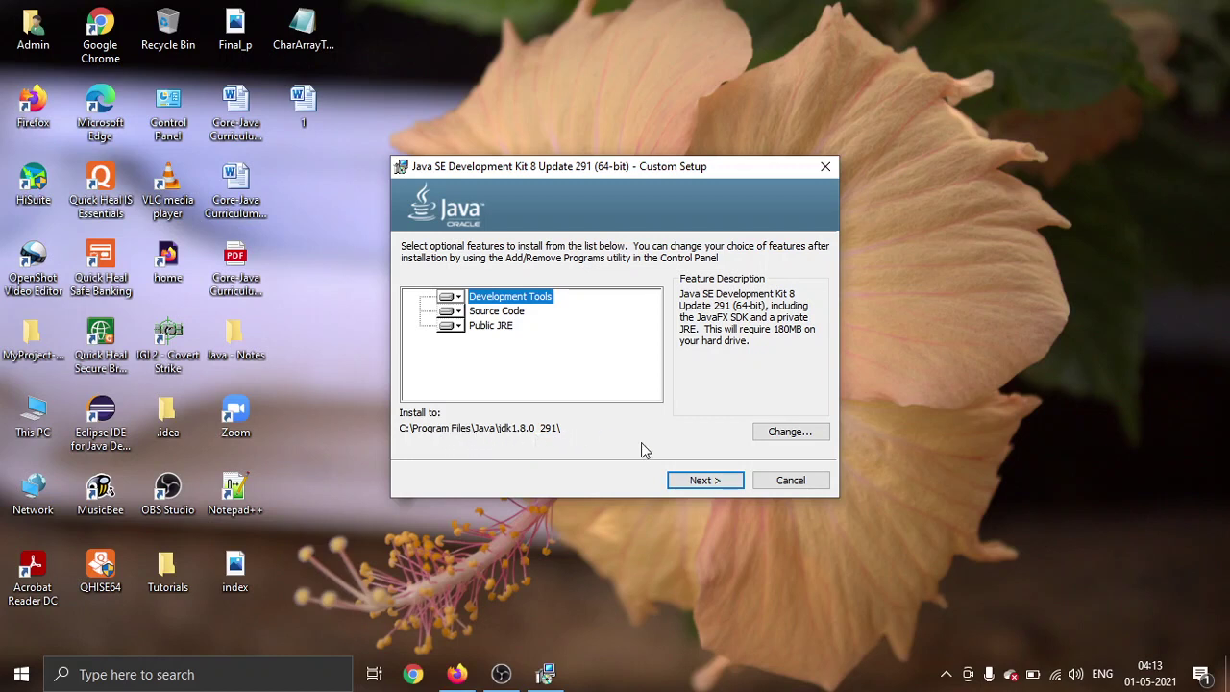
{"action": "left_click", "coordinate": [702, 482]}
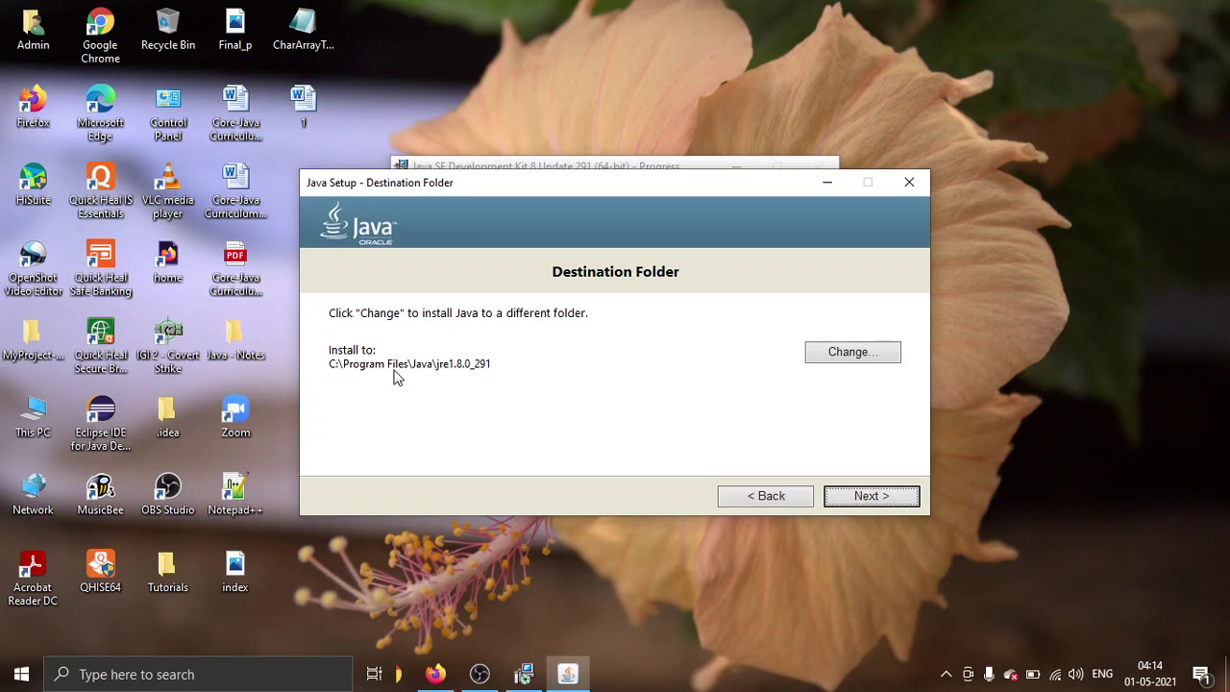
{"action": "left_click", "coordinate": [851, 357]}
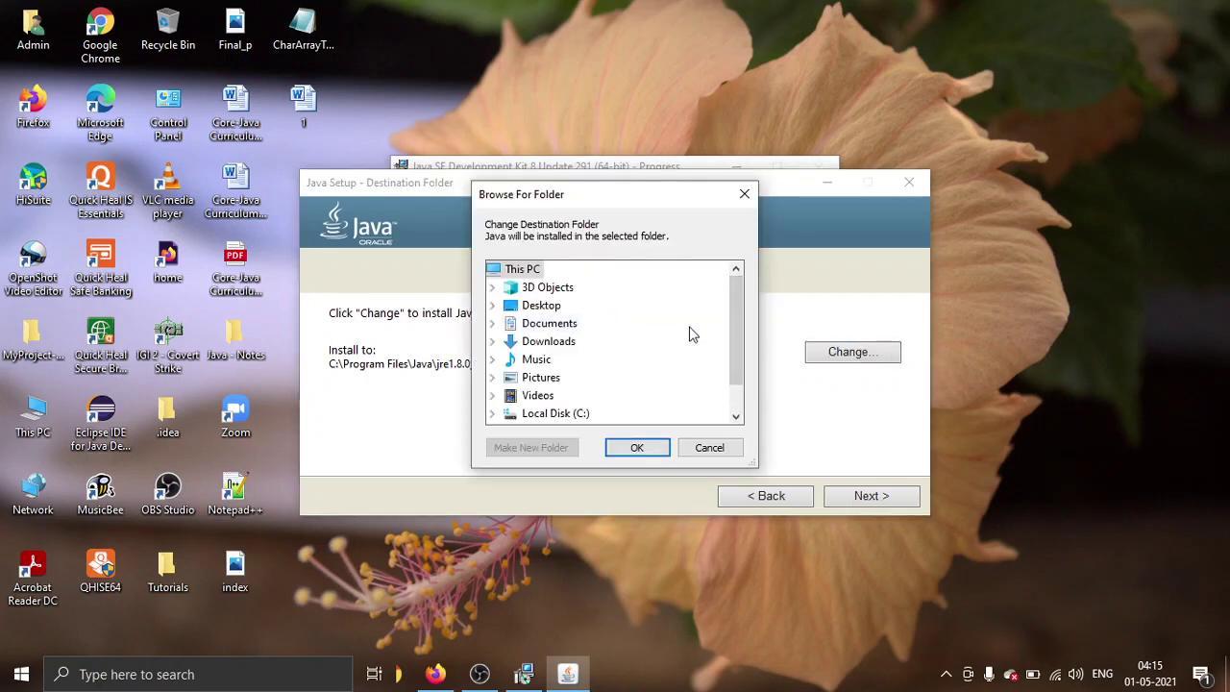
{"action": "mouse_move", "coordinate": [732, 322]}
{"action": "left_mouse_down"}
{"action": "mouse_move", "coordinate": [735, 356]}
{"action": "mouse_move", "coordinate": [738, 321]}
{"action": "left_mouse_up"}
{"action": "left_click", "coordinate": [747, 196]}
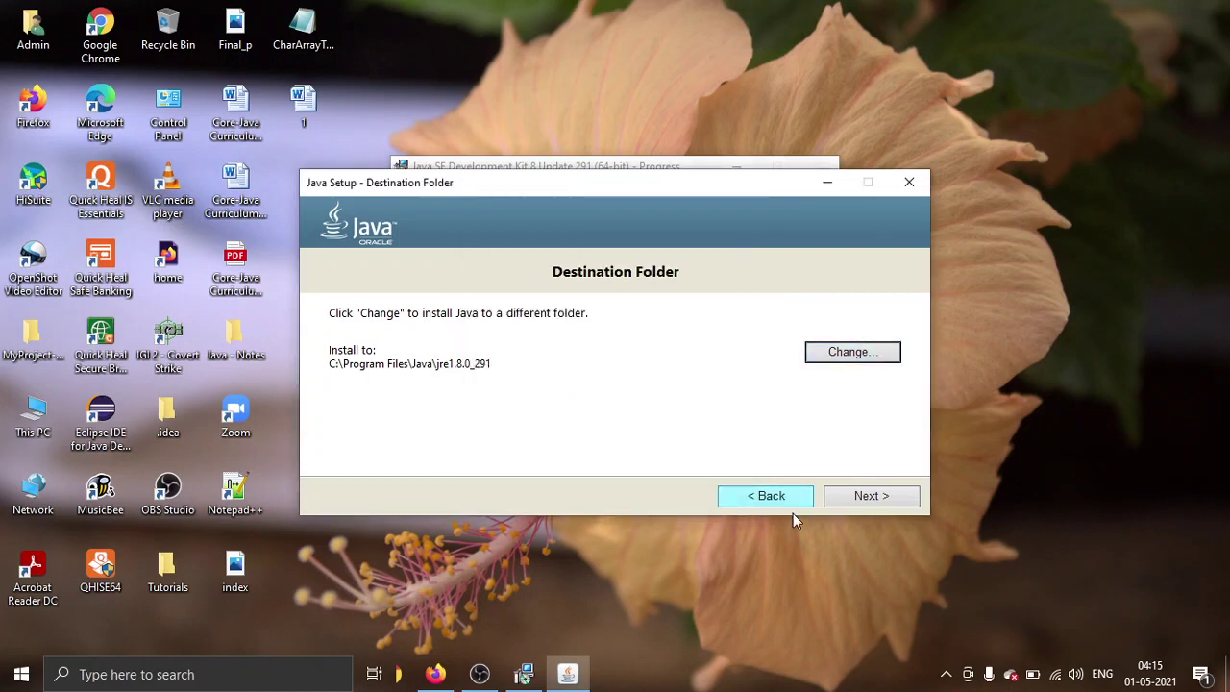
Install the JRE to the default folder C:\Program Files\Java\jre1.8.0_291 and move the two overlapping progress windows apart
{"action": "left_click", "coordinate": [879, 495]}
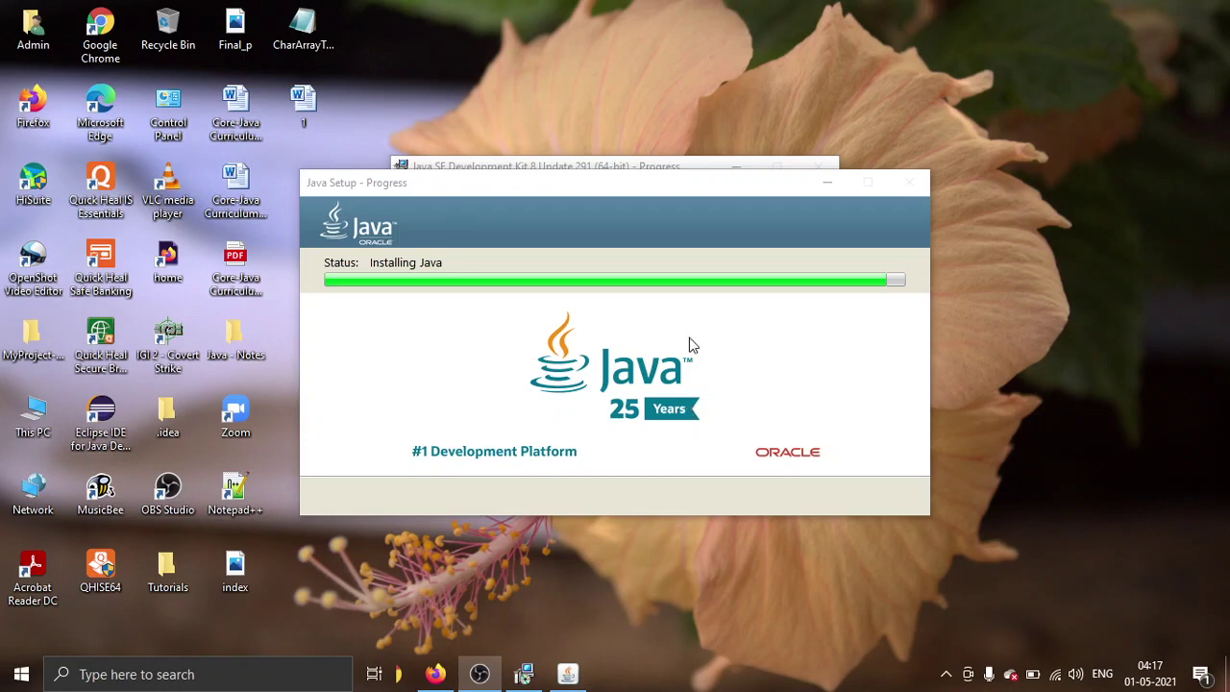
{"action": "left_click_drag", "start_coordinate": [683, 181], "coordinate": [710, 456]}
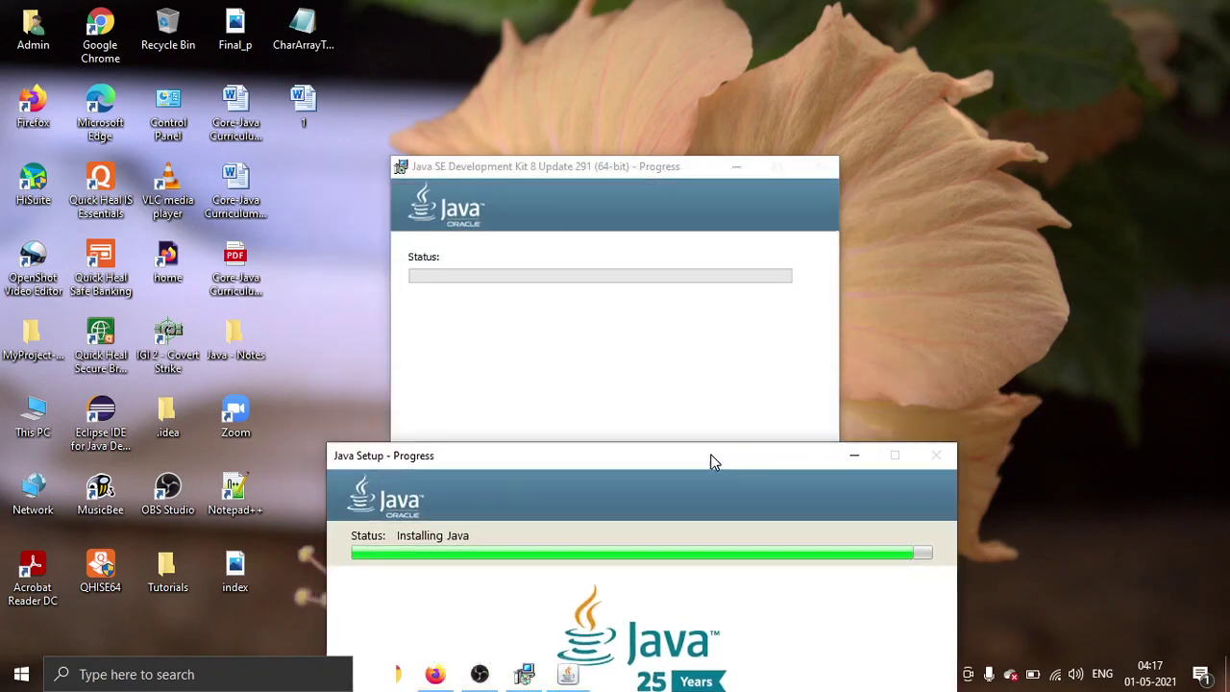
{"action": "left_click_drag", "start_coordinate": [595, 171], "coordinate": [601, 48]}
{"action": "left_click_drag", "start_coordinate": [580, 458], "coordinate": [582, 397]}
{"action": "left_click_drag", "start_coordinate": [611, 44], "coordinate": [176, 23]}
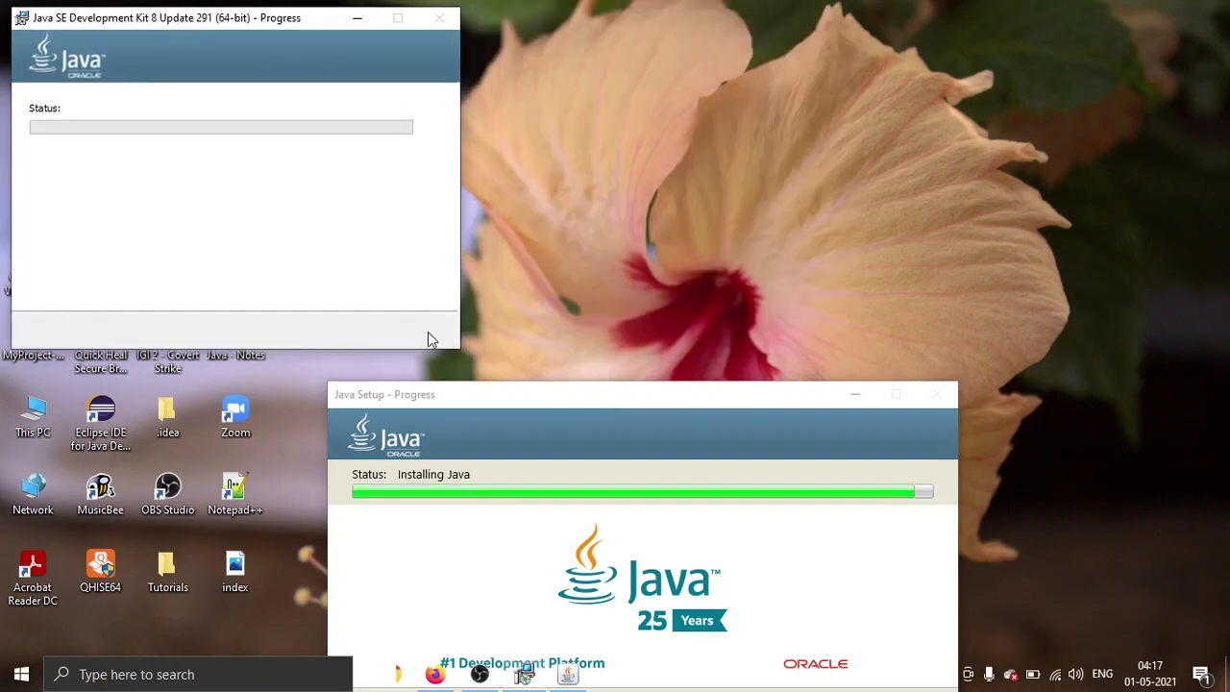
{"action": "left_click_drag", "start_coordinate": [546, 394], "coordinate": [708, 28]}
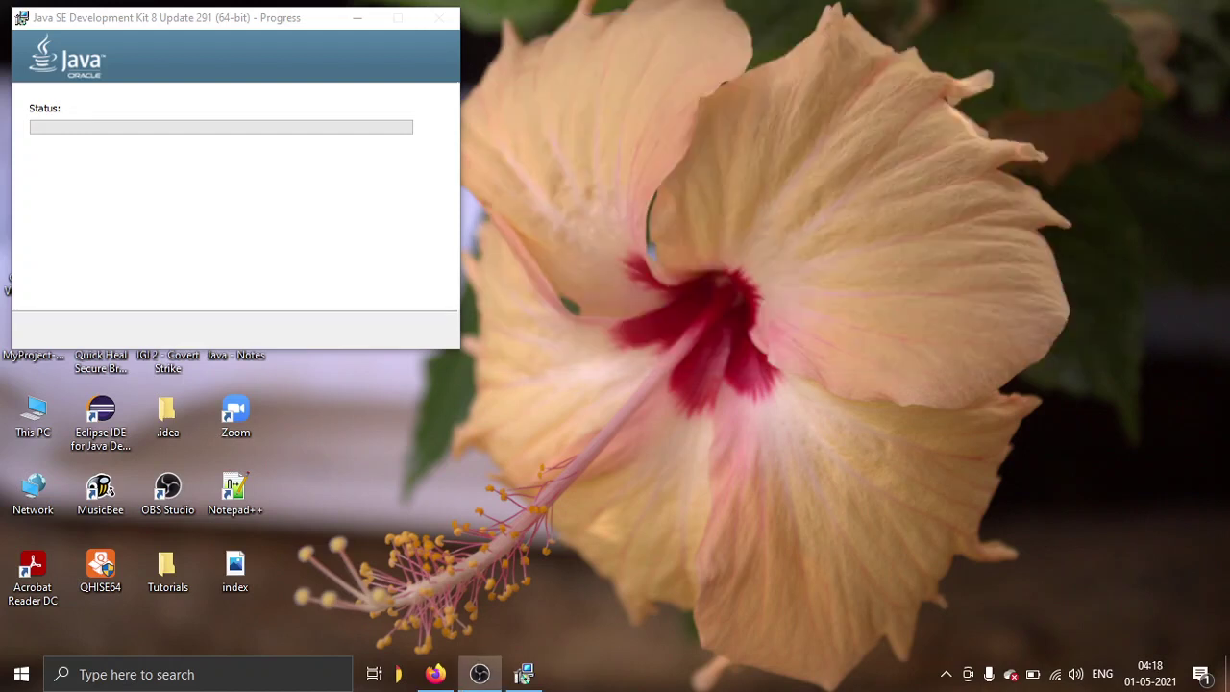
Bring the JDK setup window back toward the middle of the desktop, close the completed setup and refresh the desktop
{"action": "left_click_drag", "start_coordinate": [195, 19], "coordinate": [599, 55]}
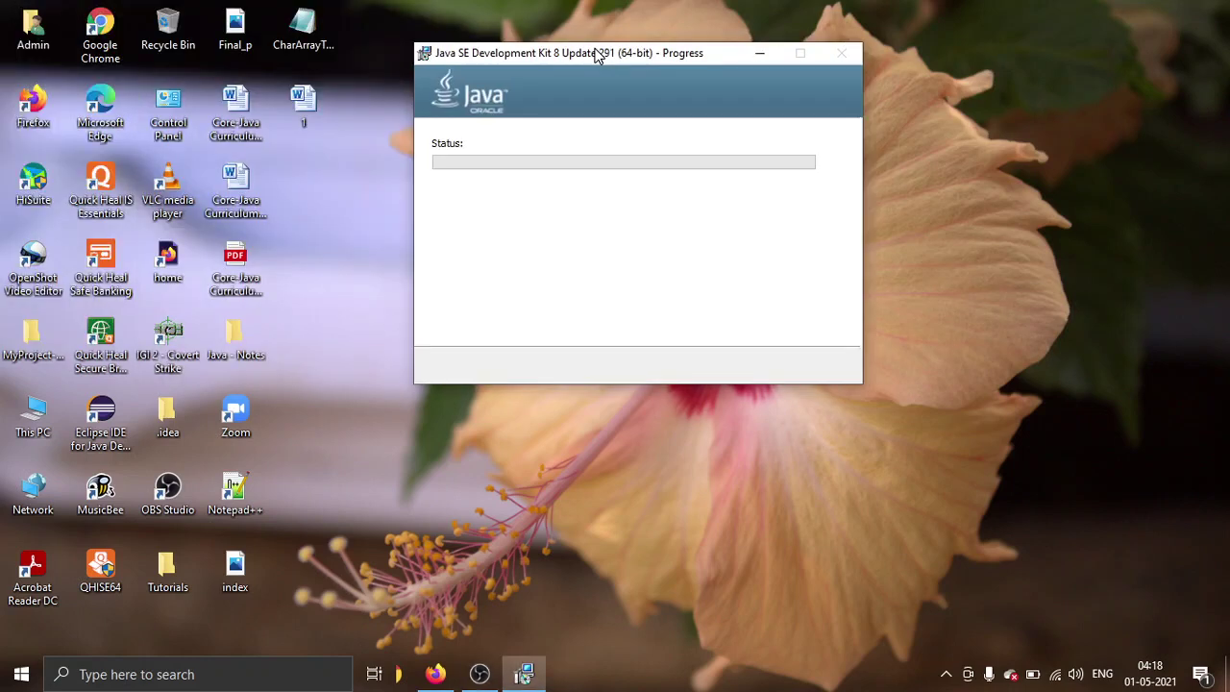
{"action": "right_click", "coordinate": [931, 151]}
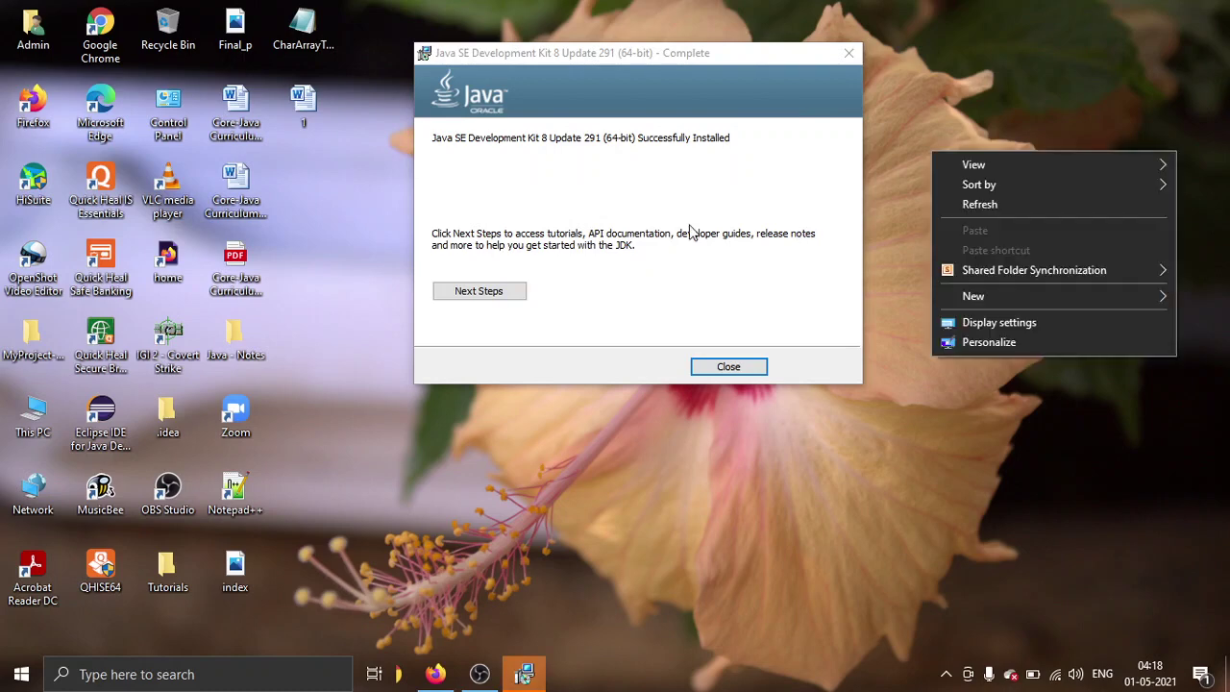
{"action": "left_click", "coordinate": [968, 206]}
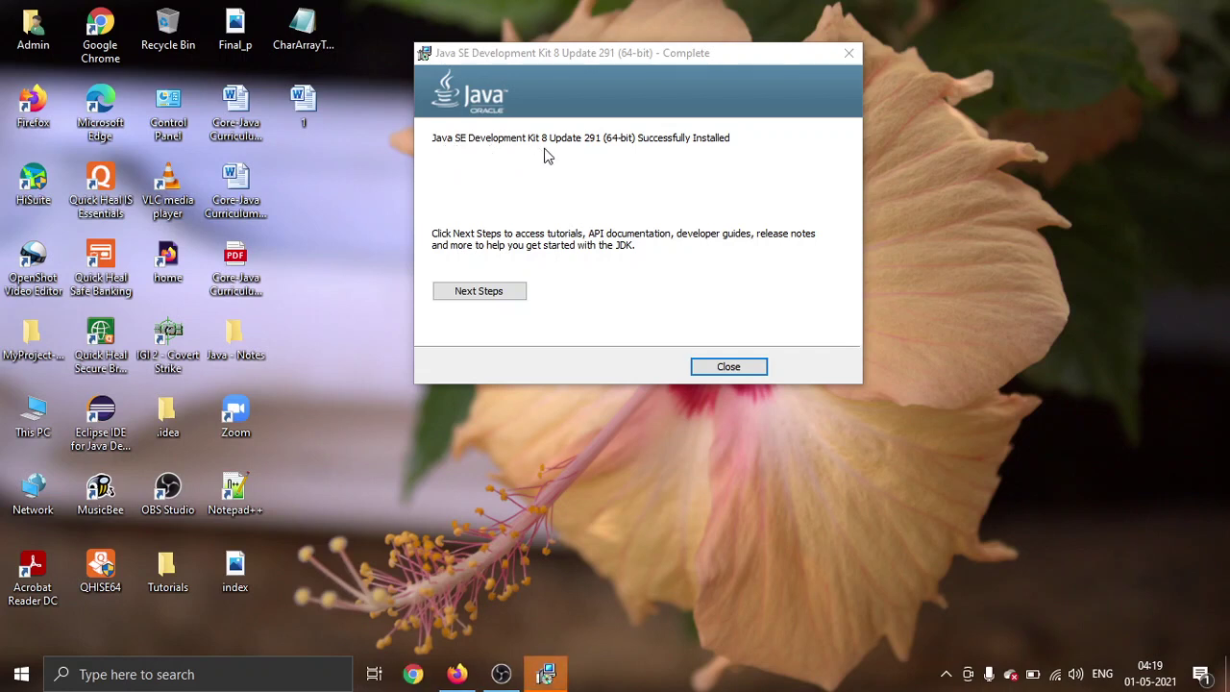
{"action": "left_click", "coordinate": [739, 370]}
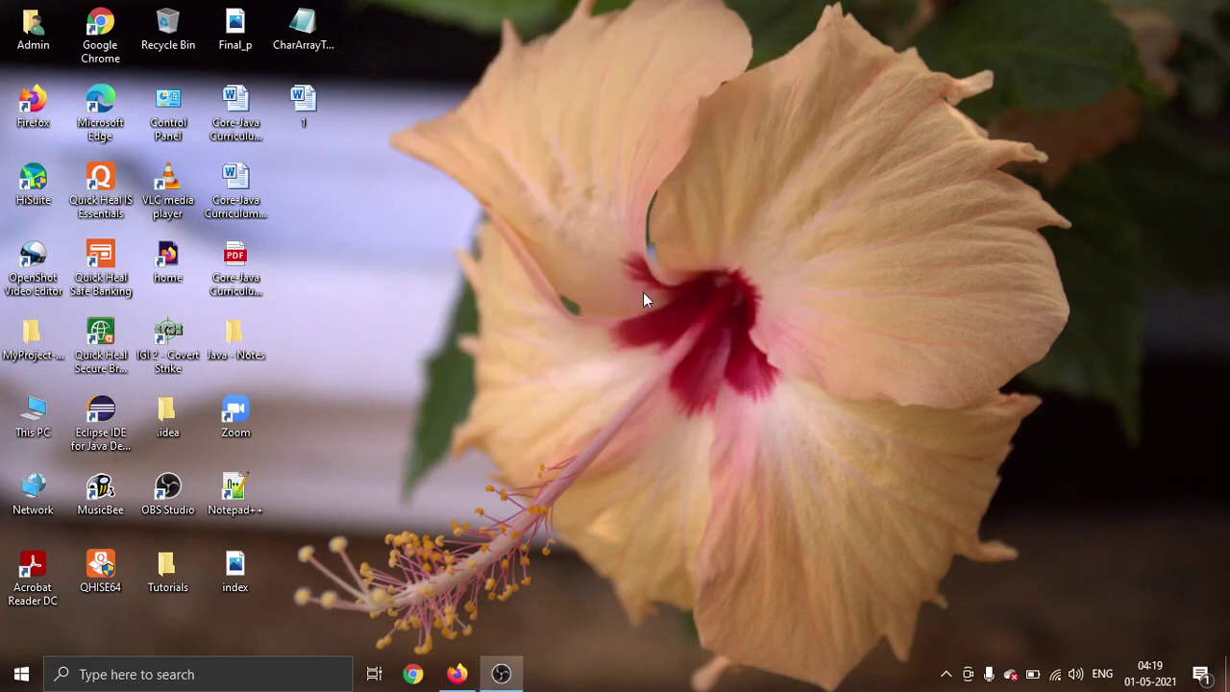
{"action": "right_click", "coordinate": [555, 198]}
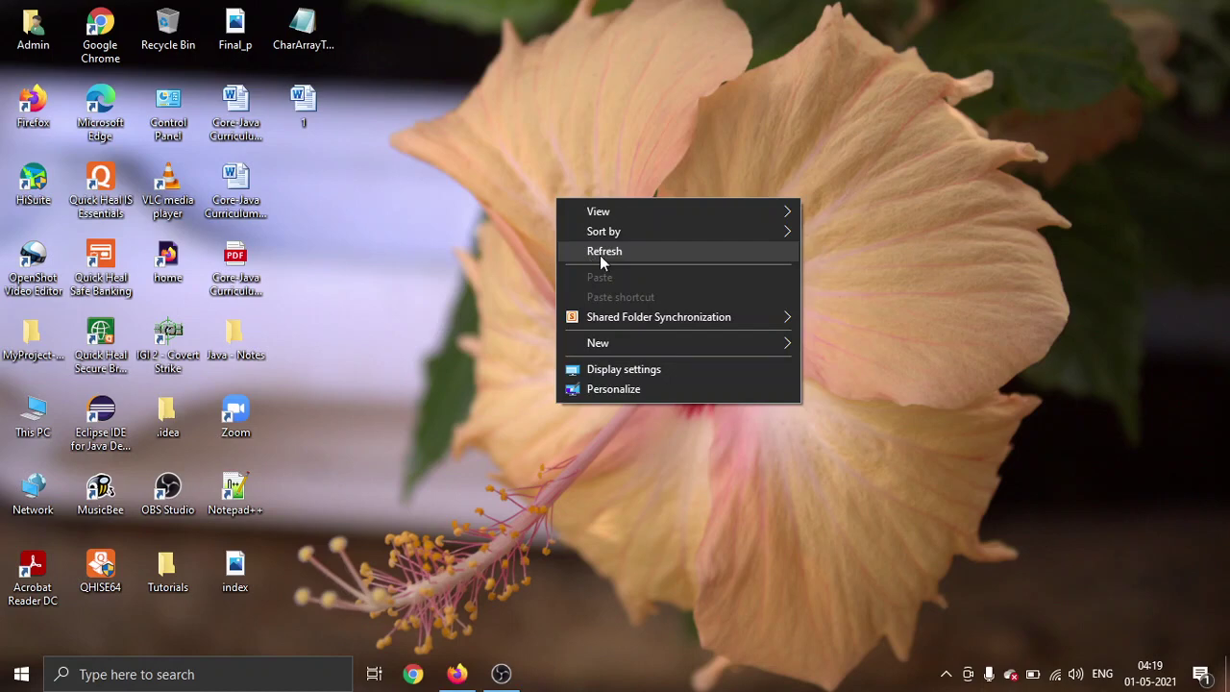
{"action": "left_click", "coordinate": [600, 255]}
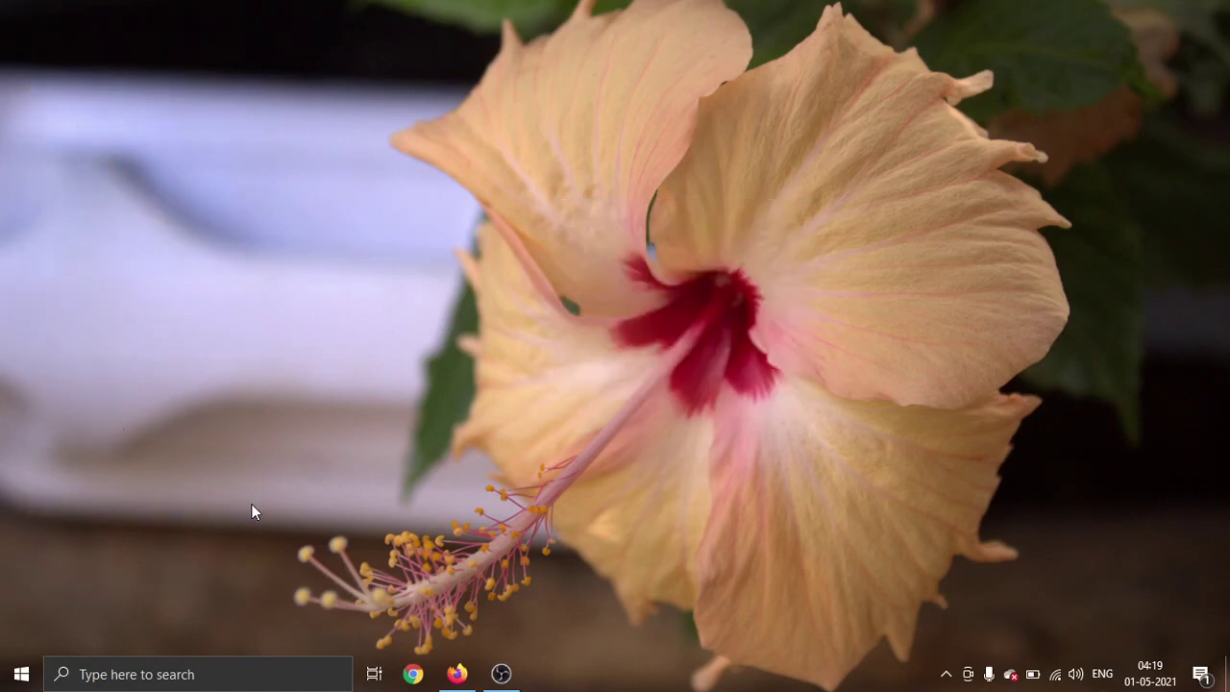
Search the Windows Settings for "Envir", open the environment variables for the account and shift the dialog slightly on the screen
{"action": "left_click", "coordinate": [21, 674]}
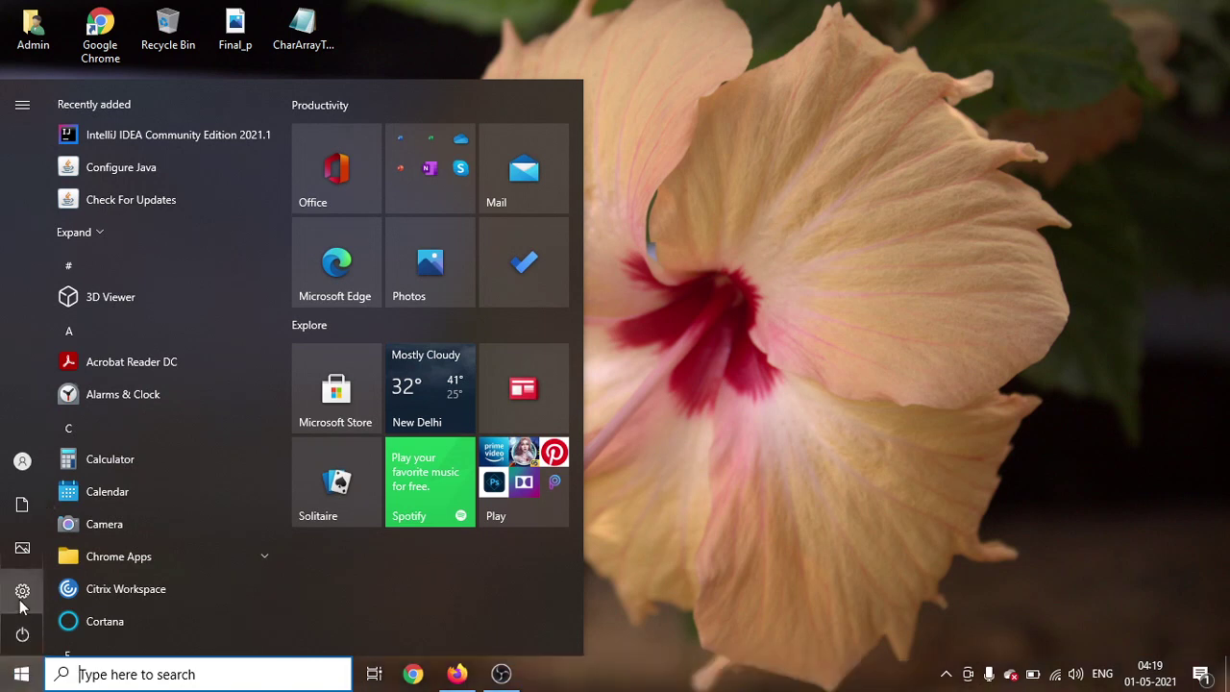
{"action": "mouse_move", "coordinate": [19, 599]}
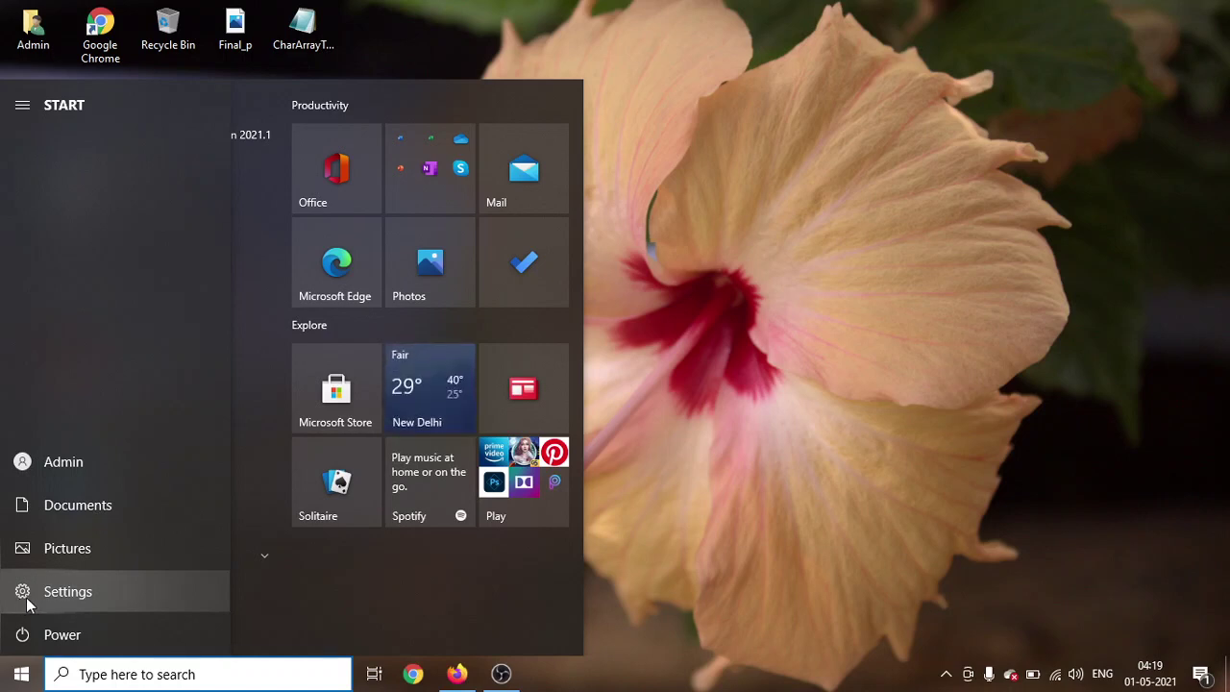
{"action": "left_click", "coordinate": [27, 596]}
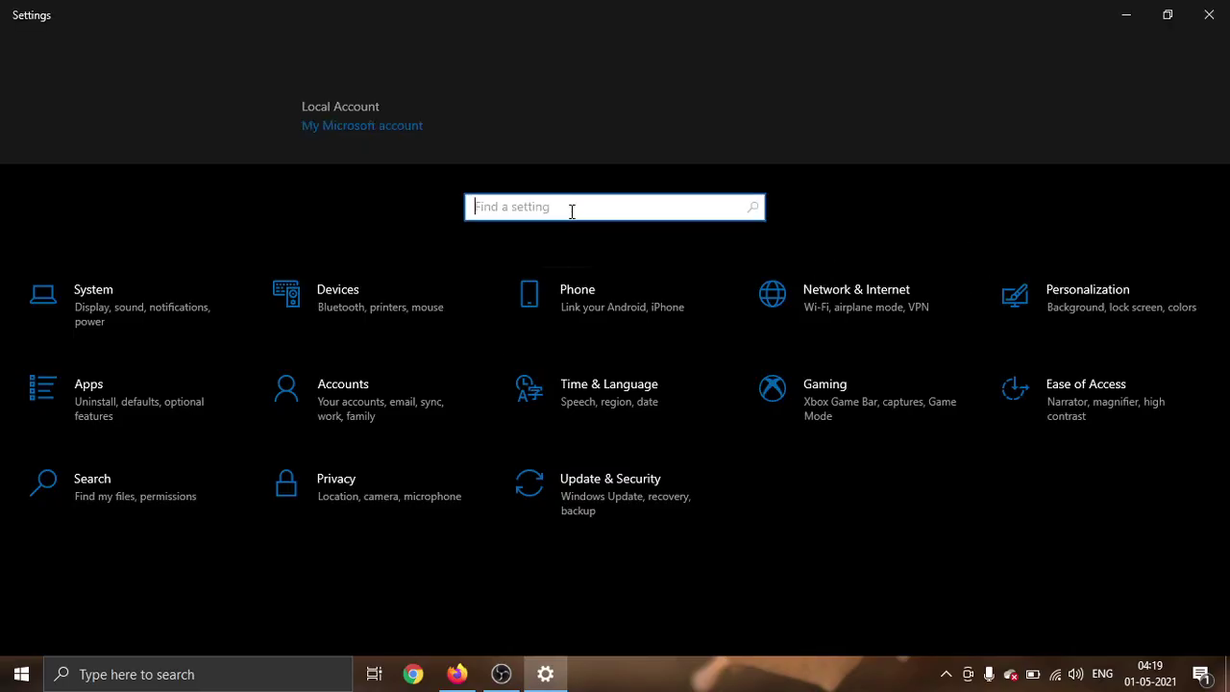
{"action": "type", "text": "En"}
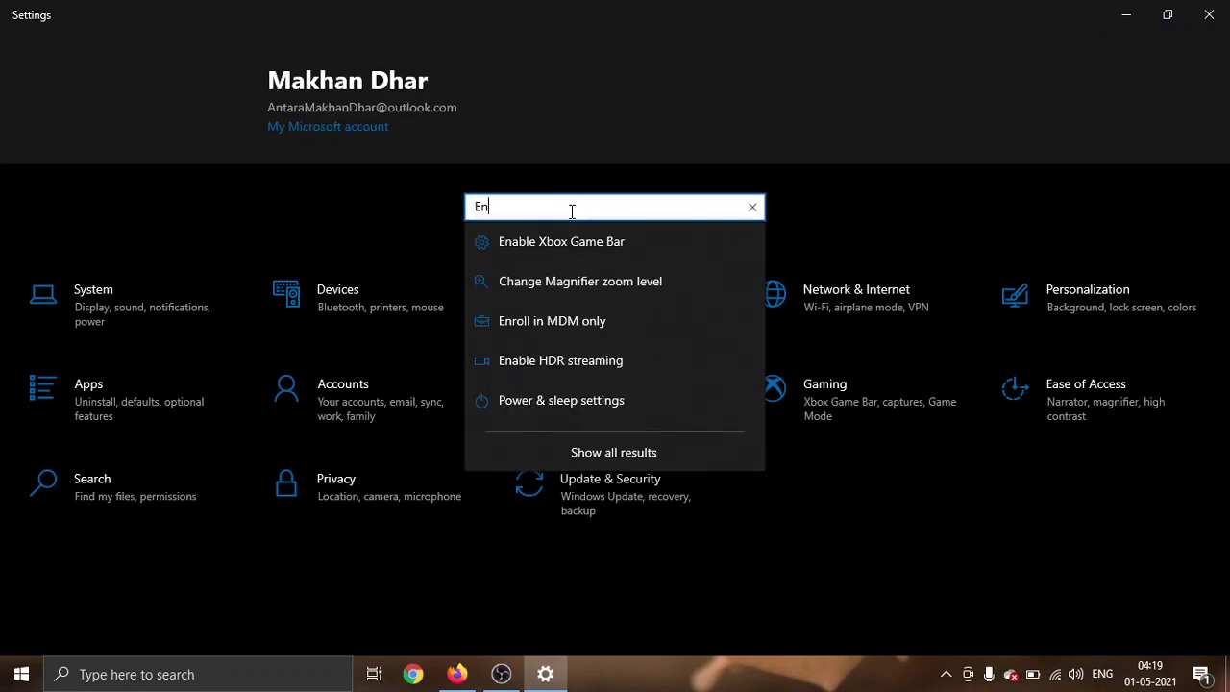
{"action": "type", "text": "vir"}
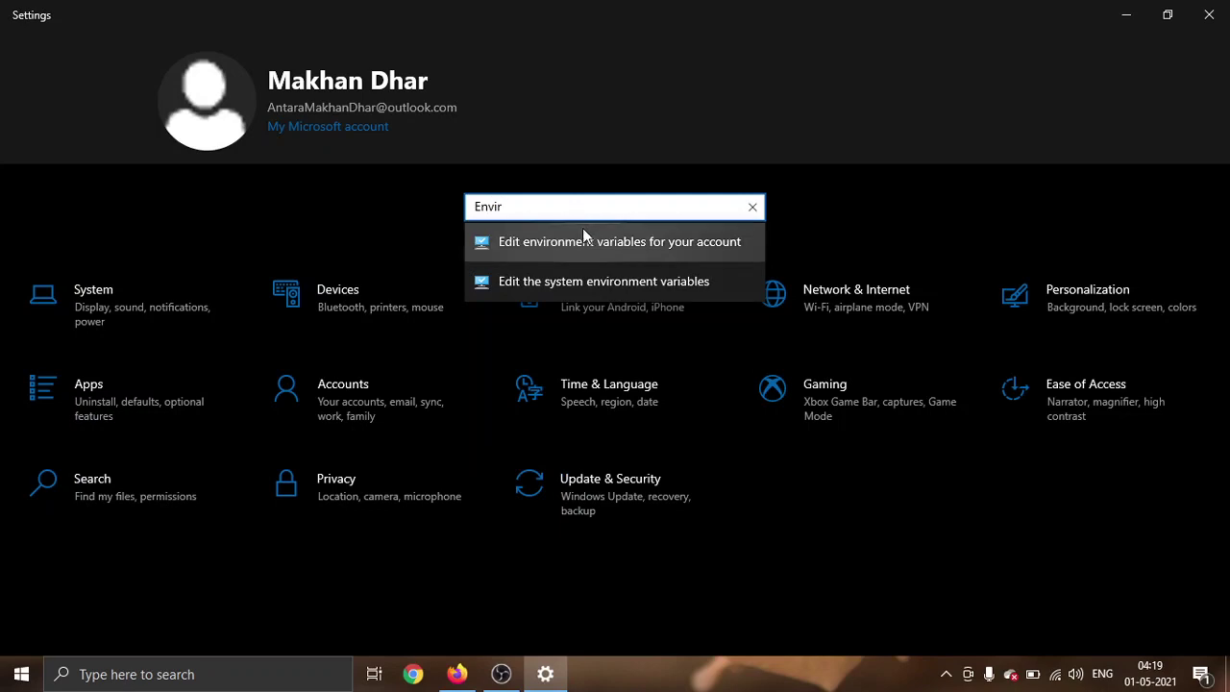
{"action": "left_click", "coordinate": [589, 243]}
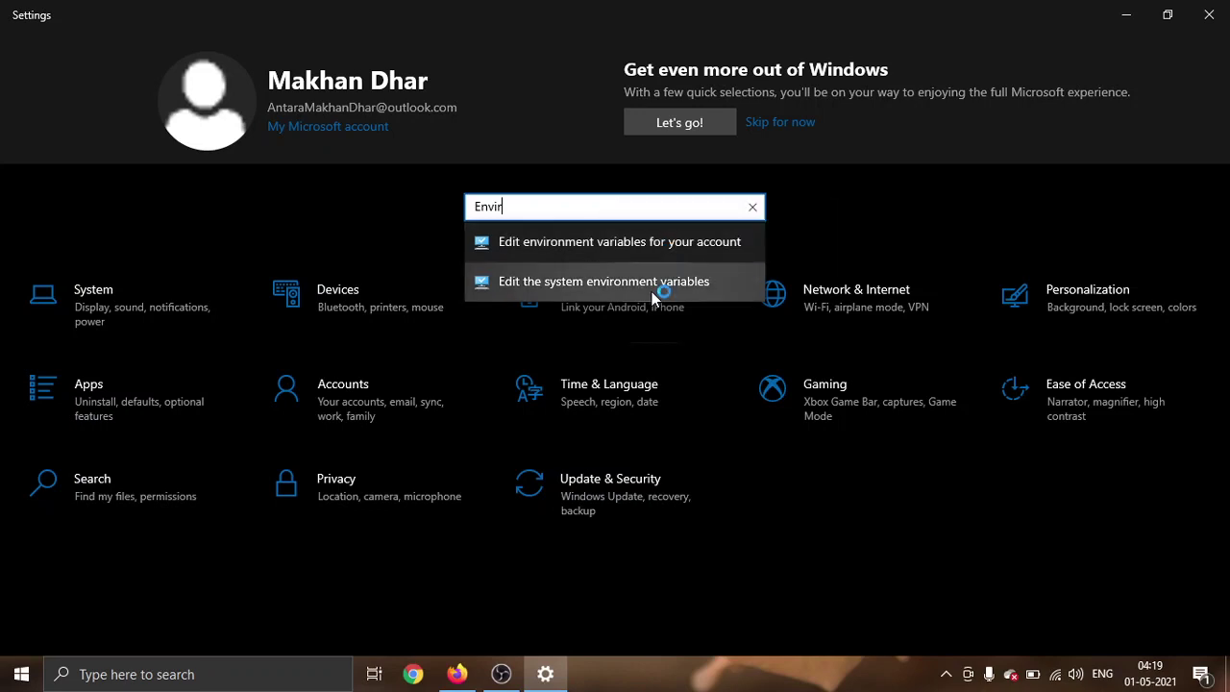
{"action": "left_click", "coordinate": [702, 247]}
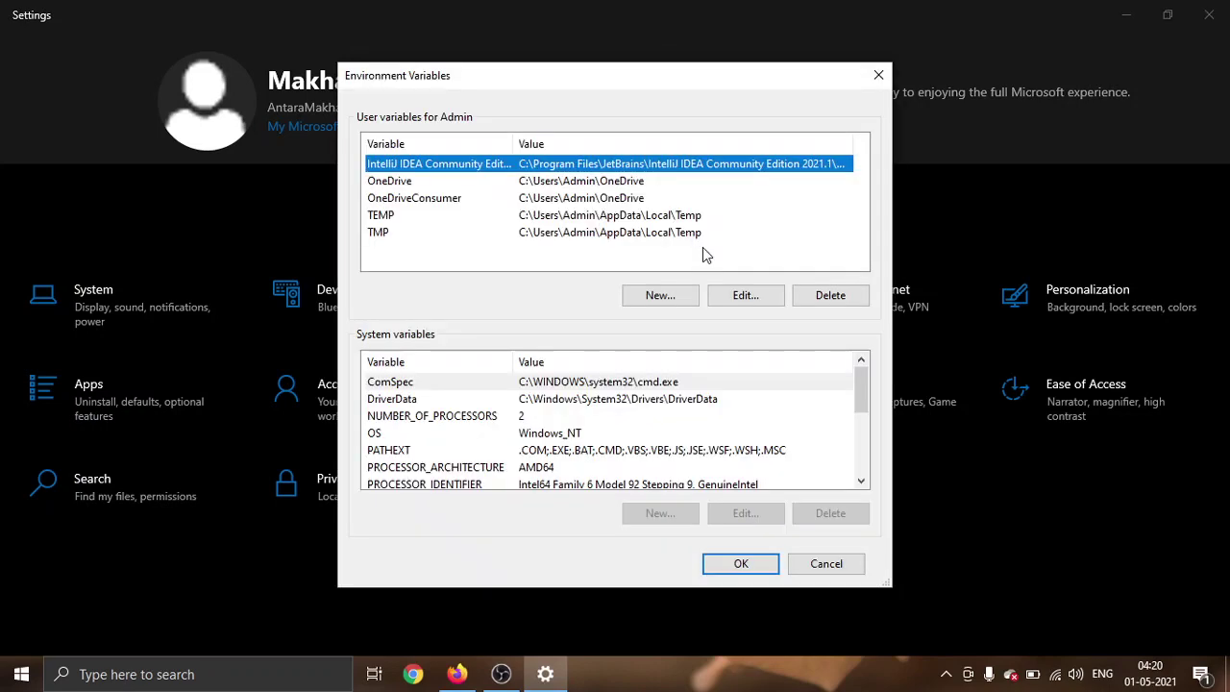
{"action": "left_click_drag", "start_coordinate": [645, 85], "coordinate": [588, 65]}
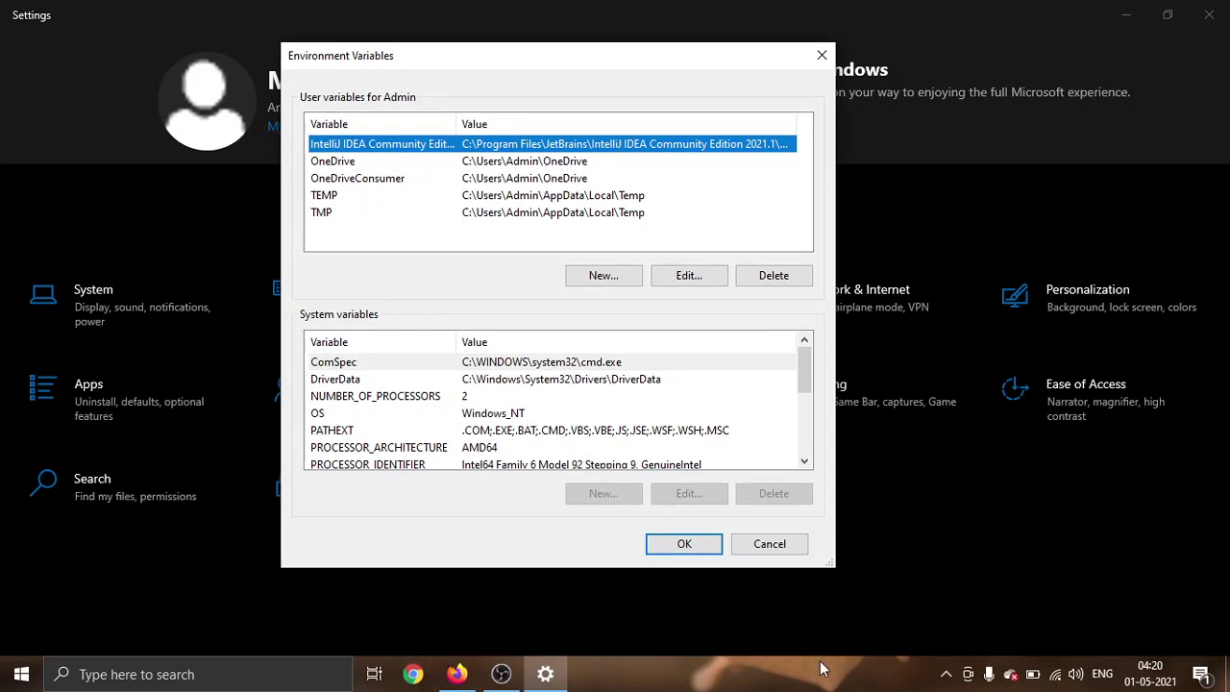
{"action": "left_click", "coordinate": [28, 673]}
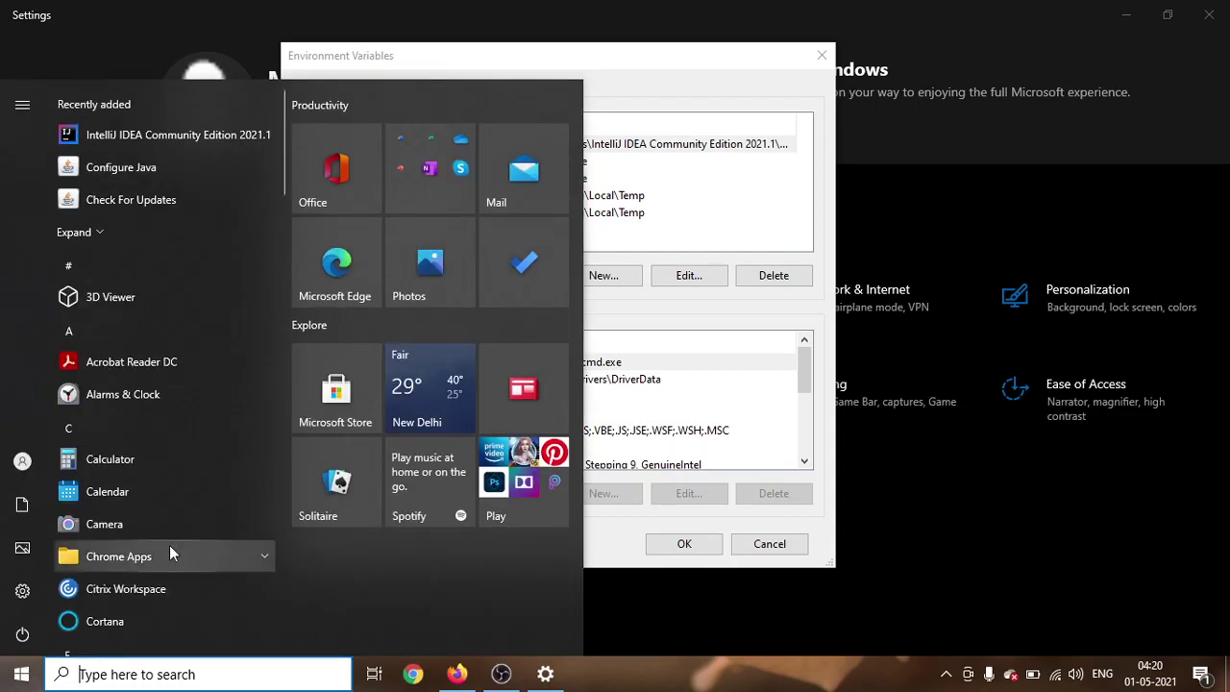
{"action": "scroll", "coordinate": [169, 554], "scroll_direction": "down", "scroll_amount": 5}
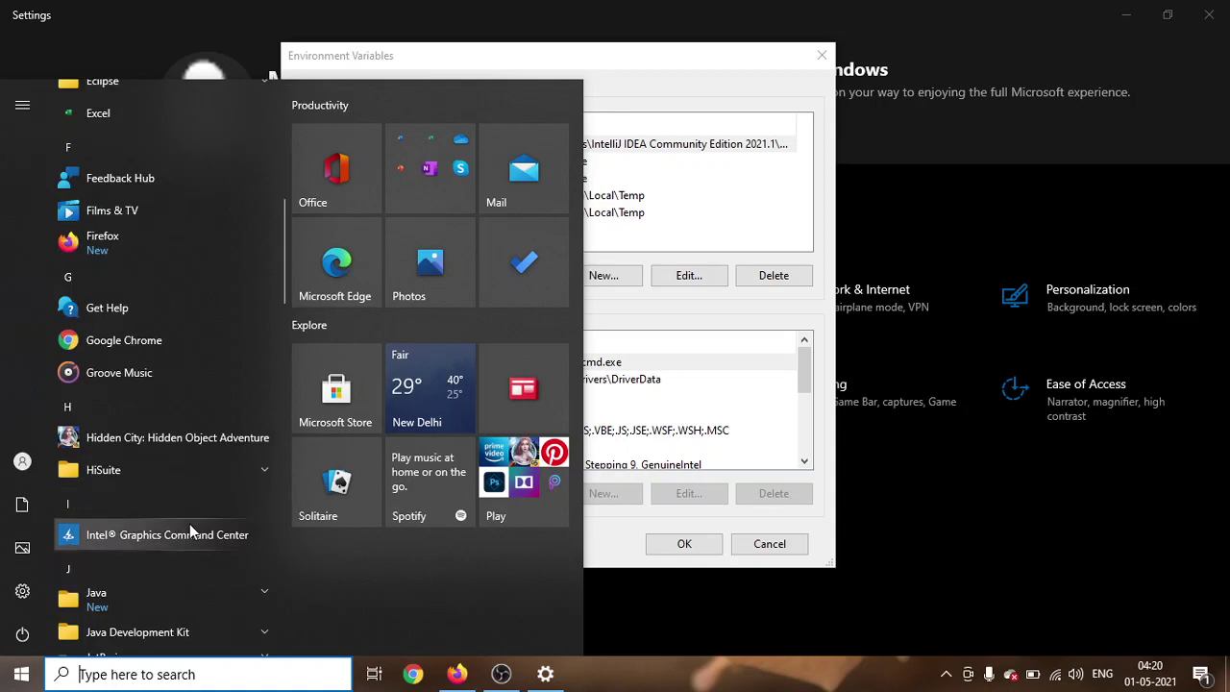
{"action": "left_click", "coordinate": [626, 527]}
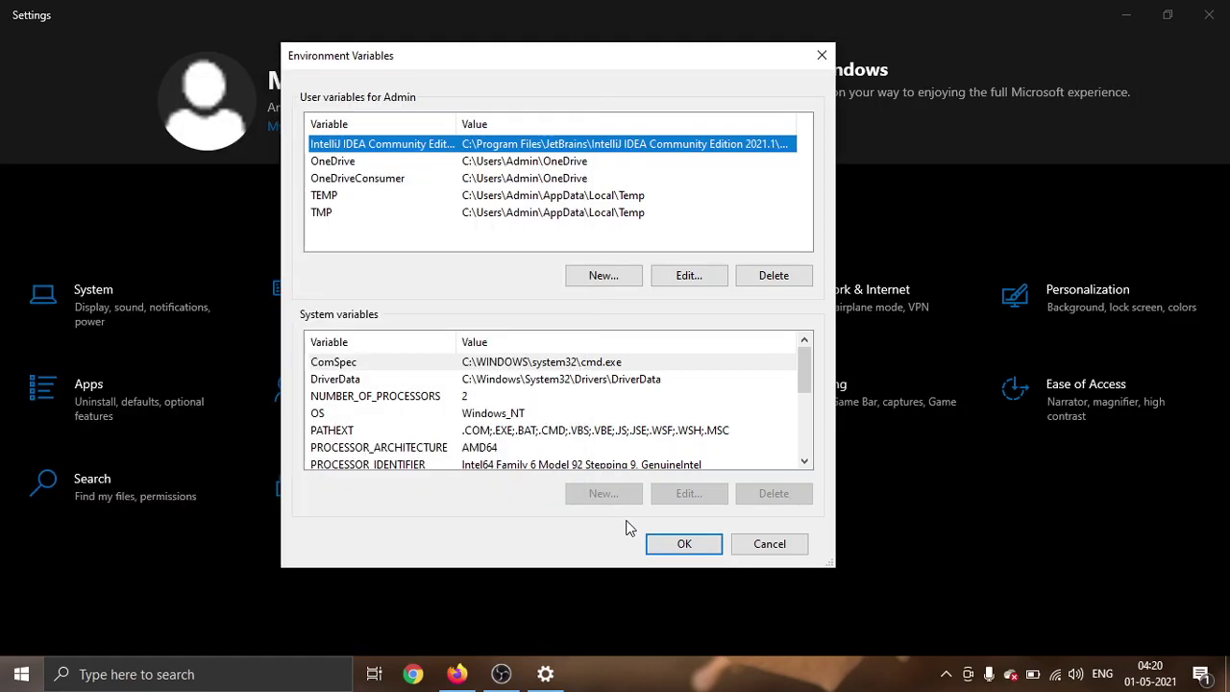
Show the desktop and browse in File Explorer to the folder C:\Program Files\Java\jdk1.8.0_291\bin
{"action": "right_click", "coordinate": [785, 673]}
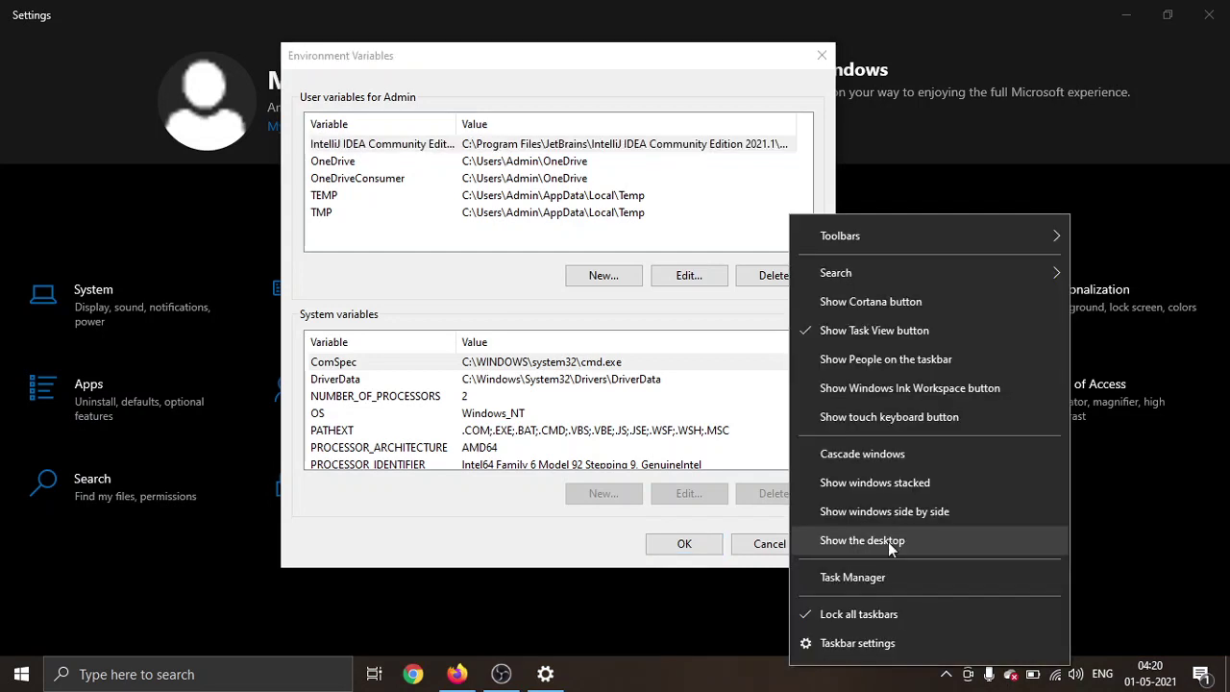
{"action": "left_click", "coordinate": [887, 541]}
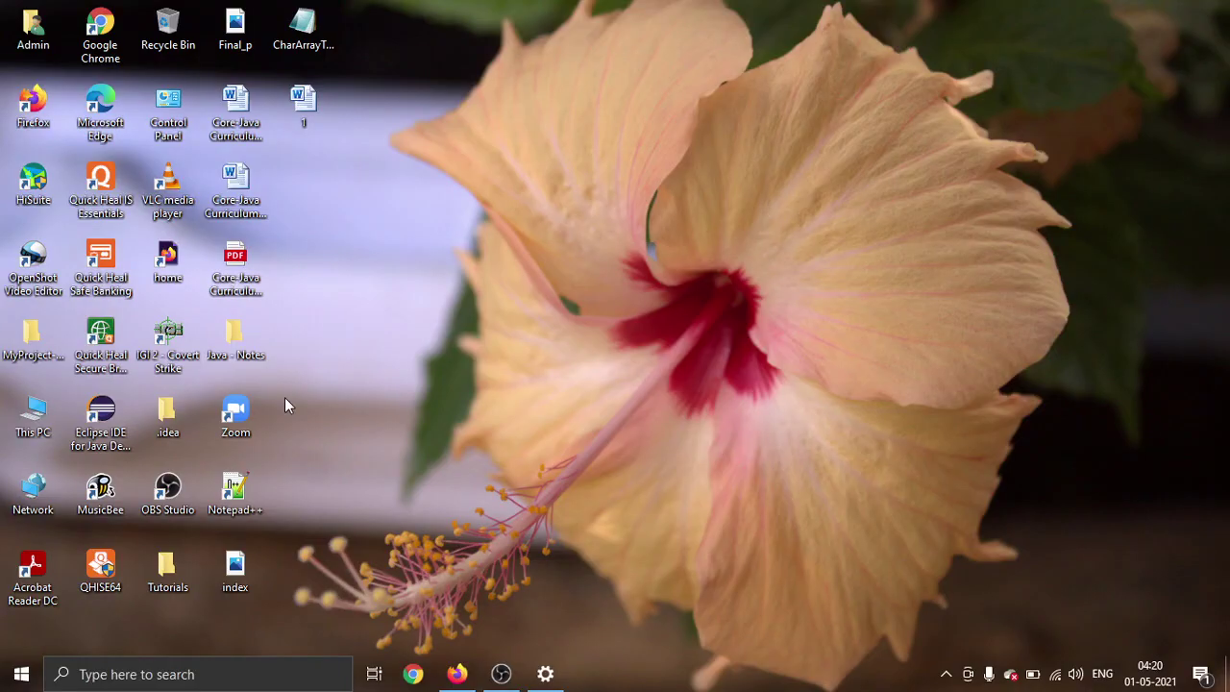
{"action": "double_click", "coordinate": [34, 418]}
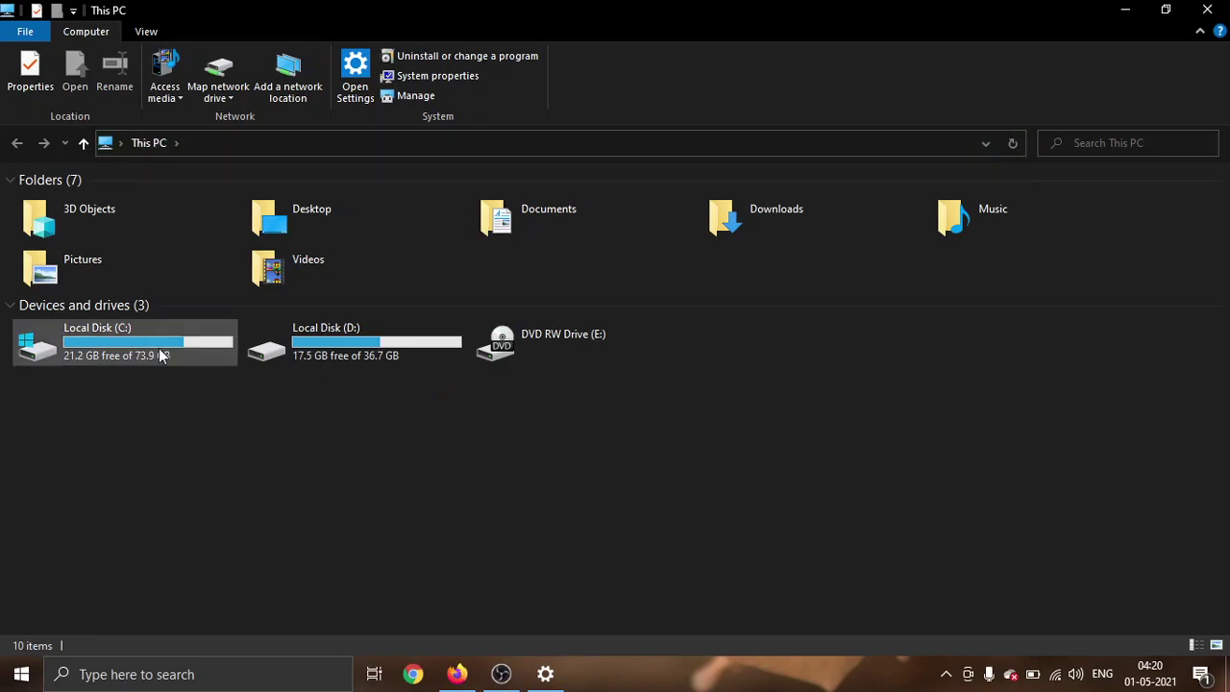
{"action": "left_click", "coordinate": [156, 346]}
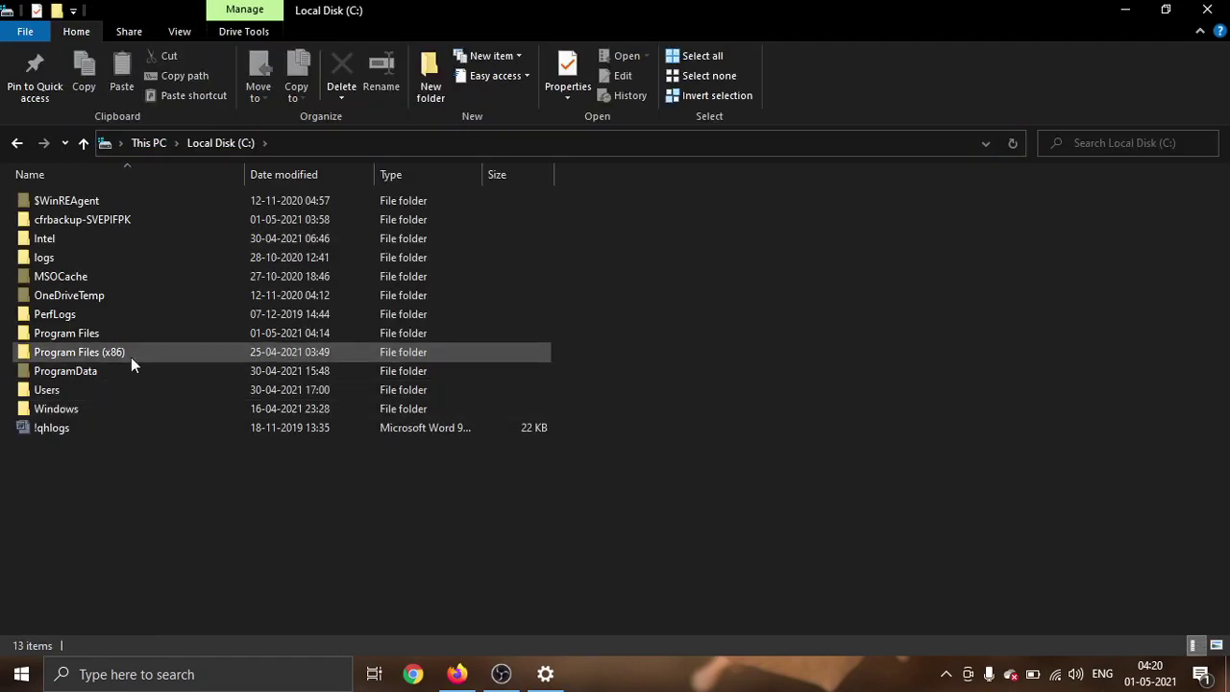
{"action": "double_click", "coordinate": [111, 335]}
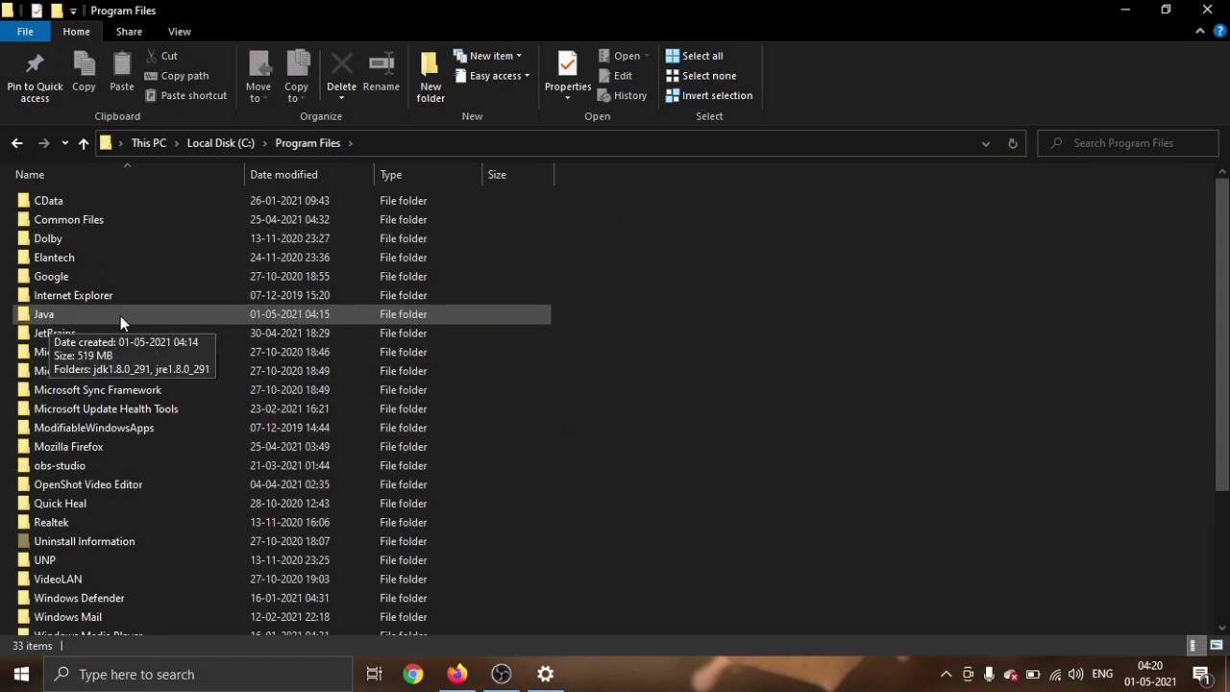
{"action": "double_click", "coordinate": [120, 315]}
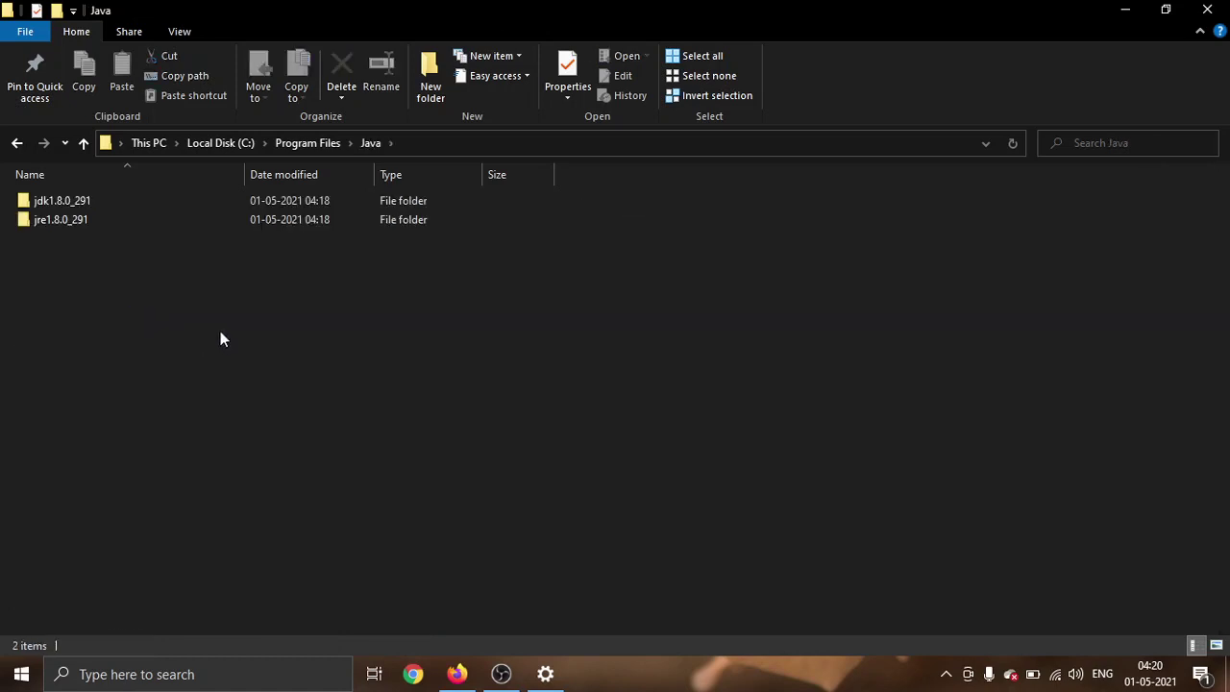
{"action": "double_click", "coordinate": [117, 202]}
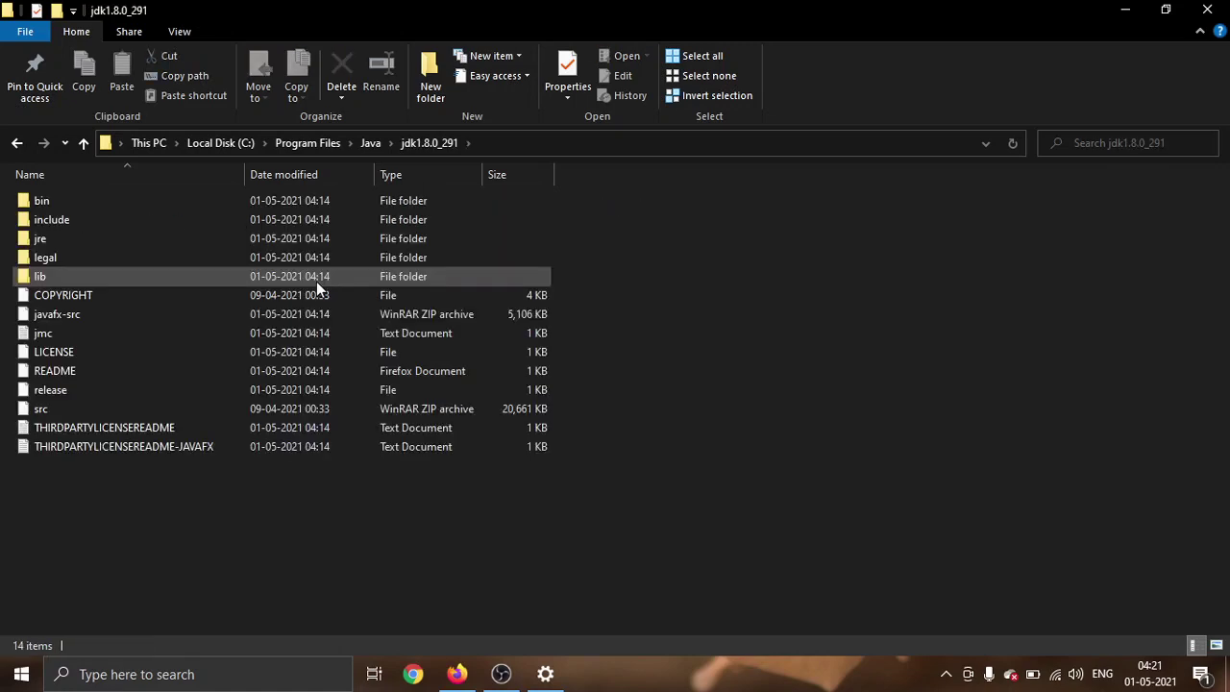
{"action": "double_click", "coordinate": [81, 200]}
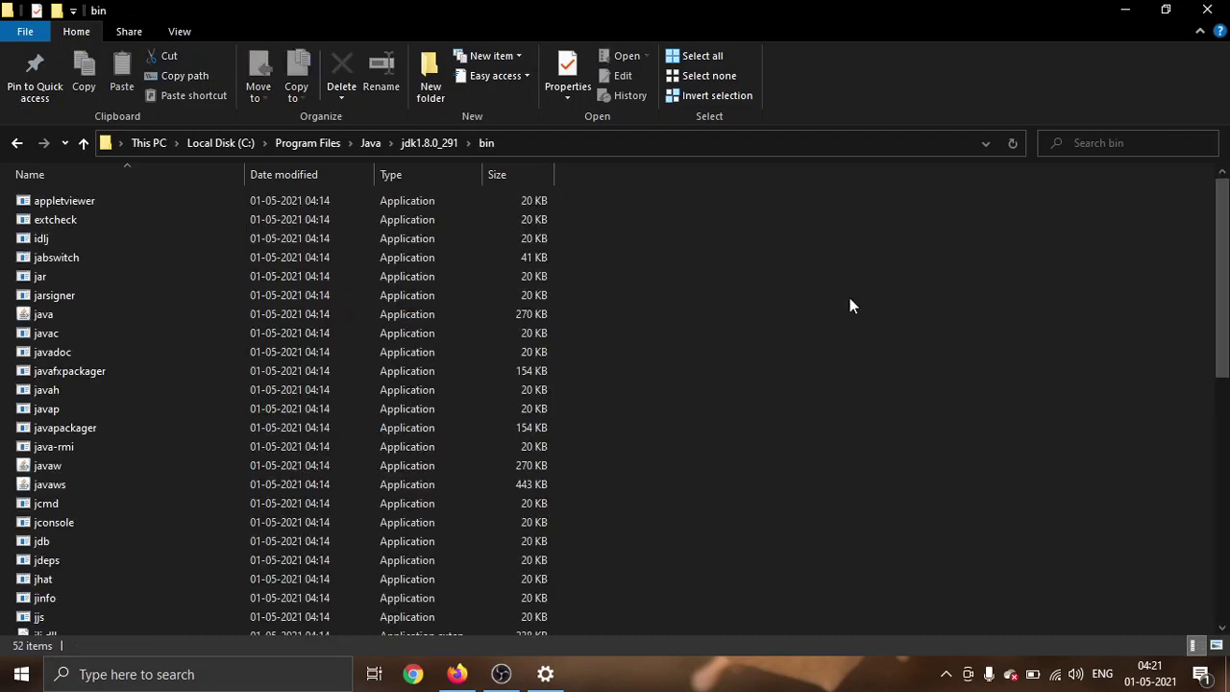
Copy the full path of the JDK's bin folder, minimize File Explorer and reposition the Environment Variables dialog
{"action": "left_click", "coordinate": [592, 145]}
{"action": "key", "text": "ctrl+c"}
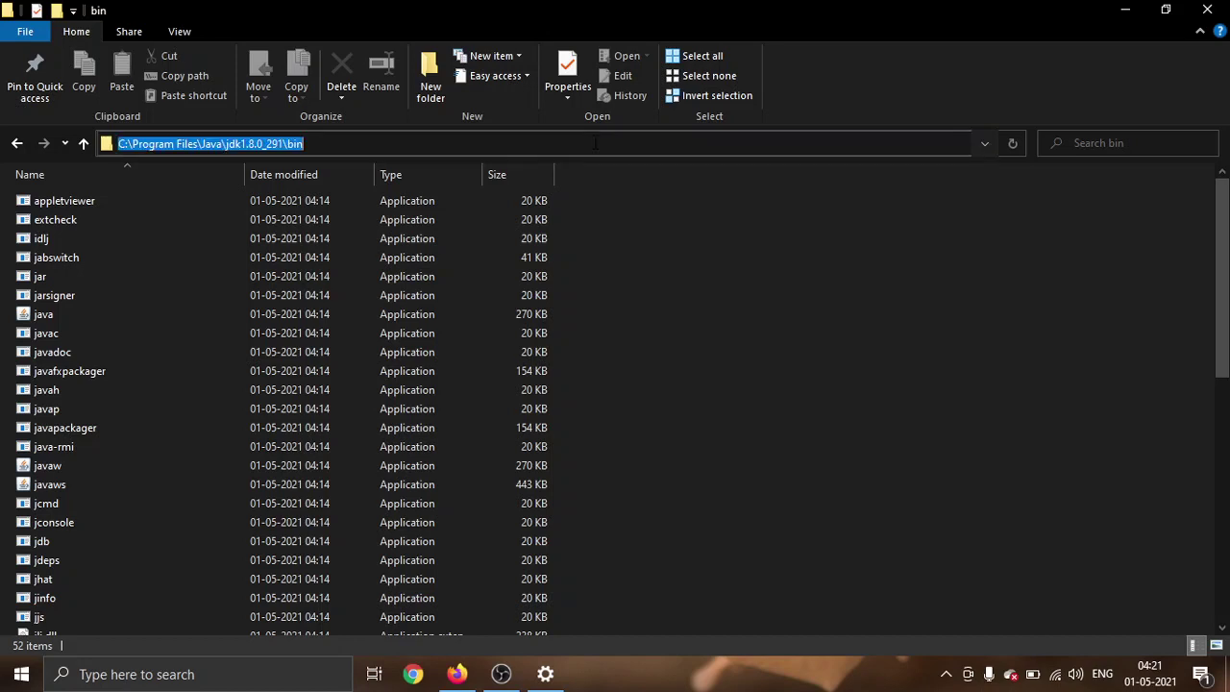
{"action": "right_click", "coordinate": [274, 146]}
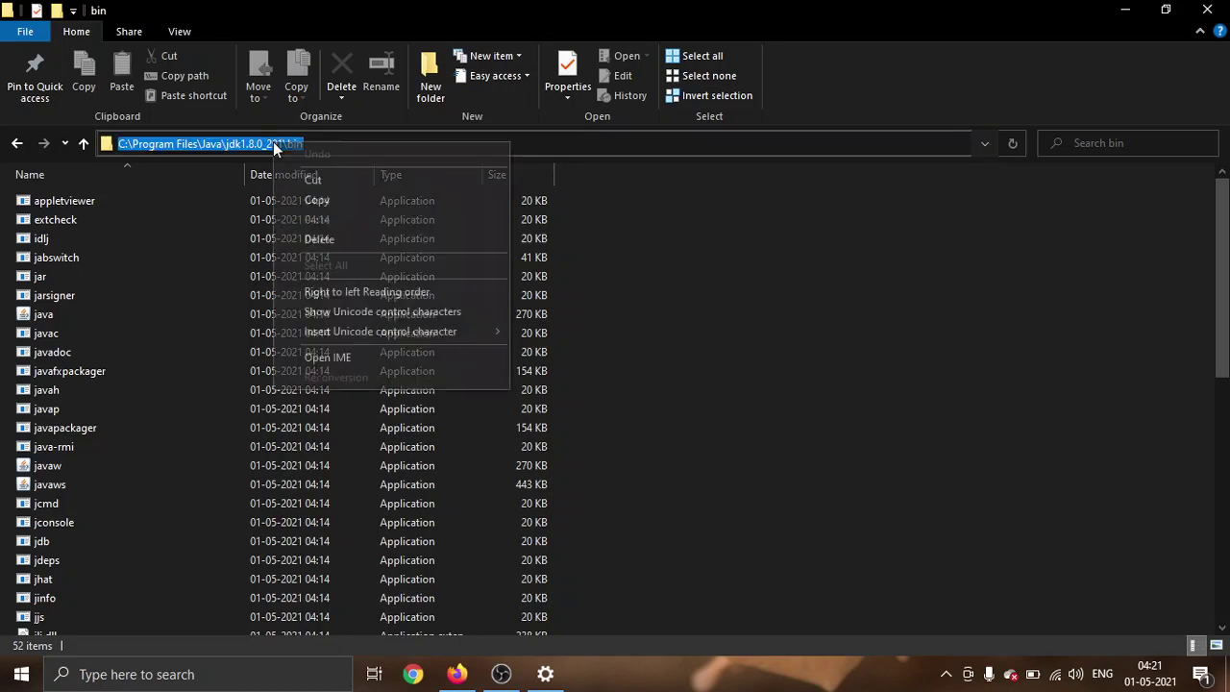
{"action": "left_click", "coordinate": [308, 197]}
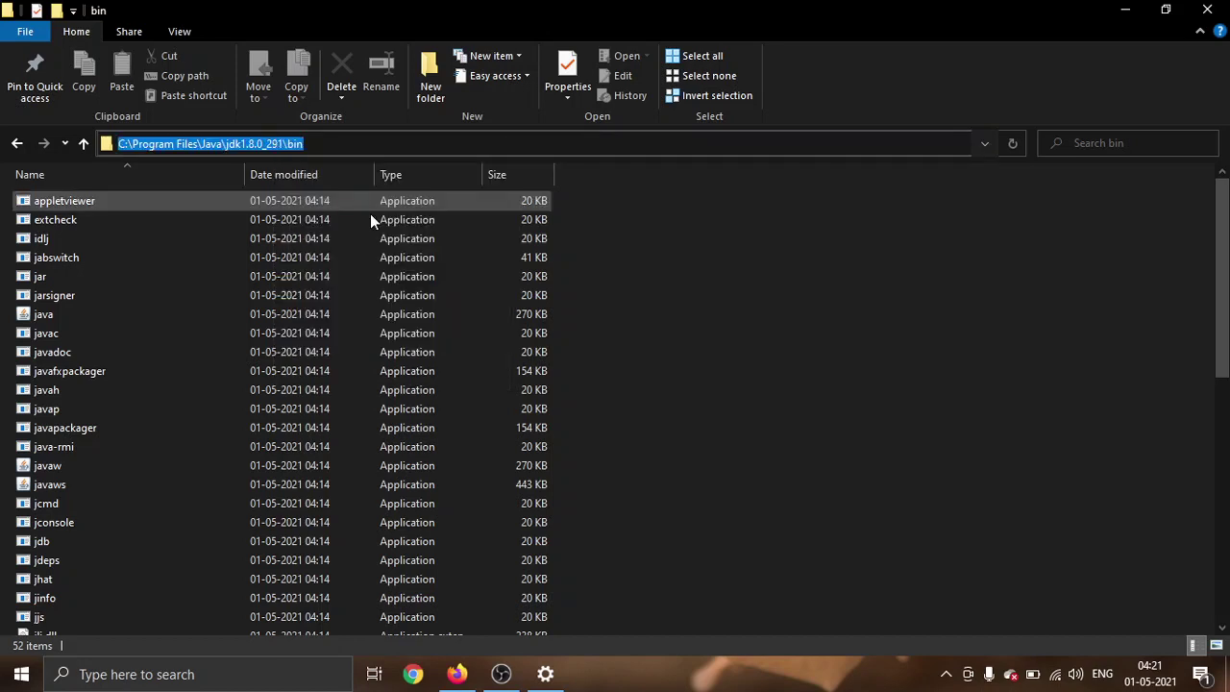
{"action": "left_click", "coordinate": [1122, 10]}
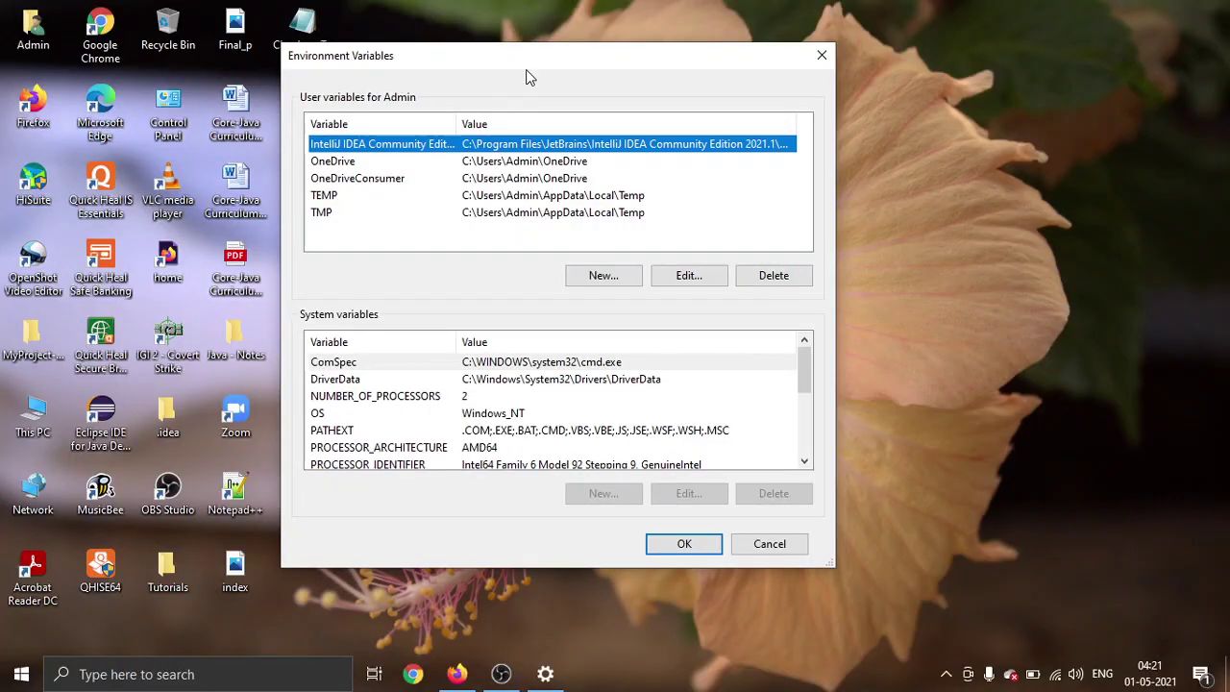
{"action": "left_click_drag", "start_coordinate": [533, 64], "coordinate": [619, 59]}
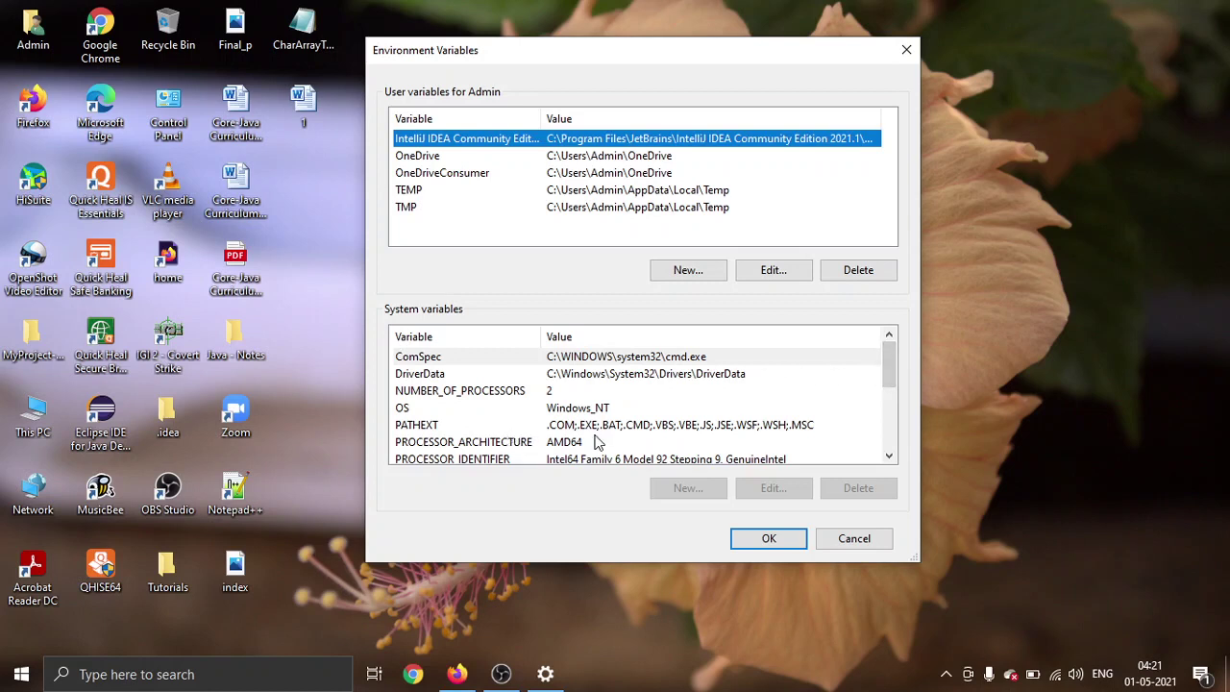
Look through the system variables and the existing user variables
{"action": "scroll", "coordinate": [600, 440], "scroll_direction": "down", "scroll_amount": 1}
{"action": "scroll", "coordinate": [722, 438], "scroll_direction": "down", "scroll_amount": 2}
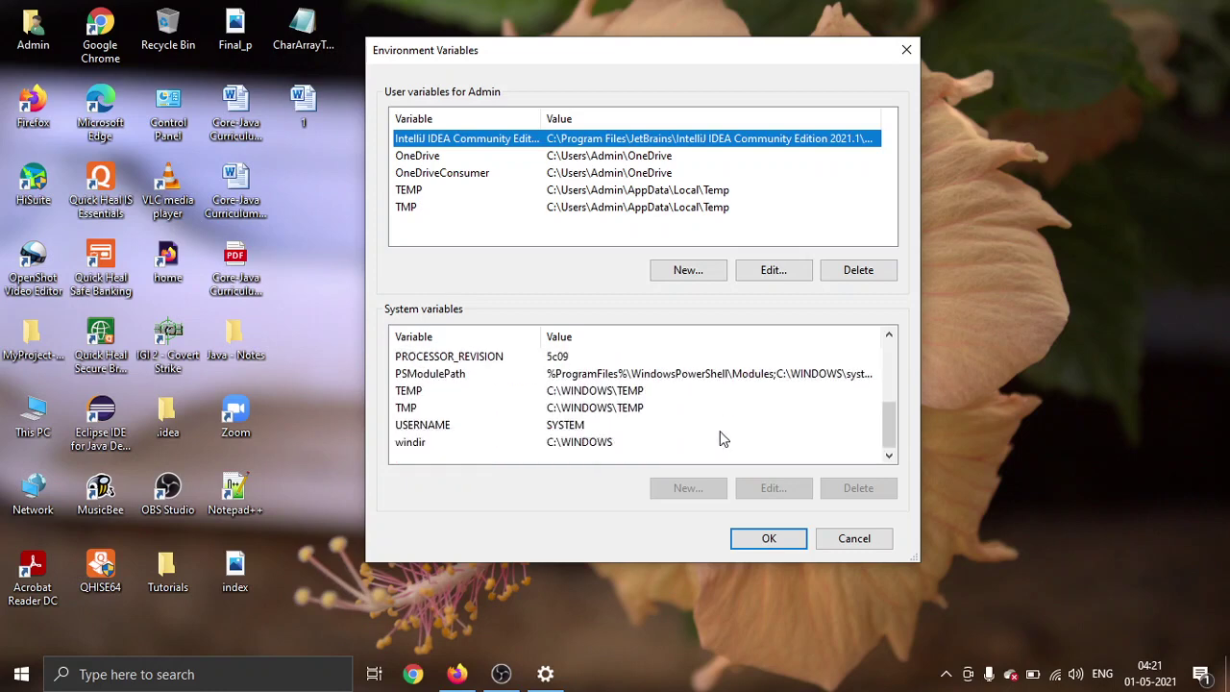
{"action": "scroll", "coordinate": [720, 438], "scroll_direction": "up", "scroll_amount": 3}
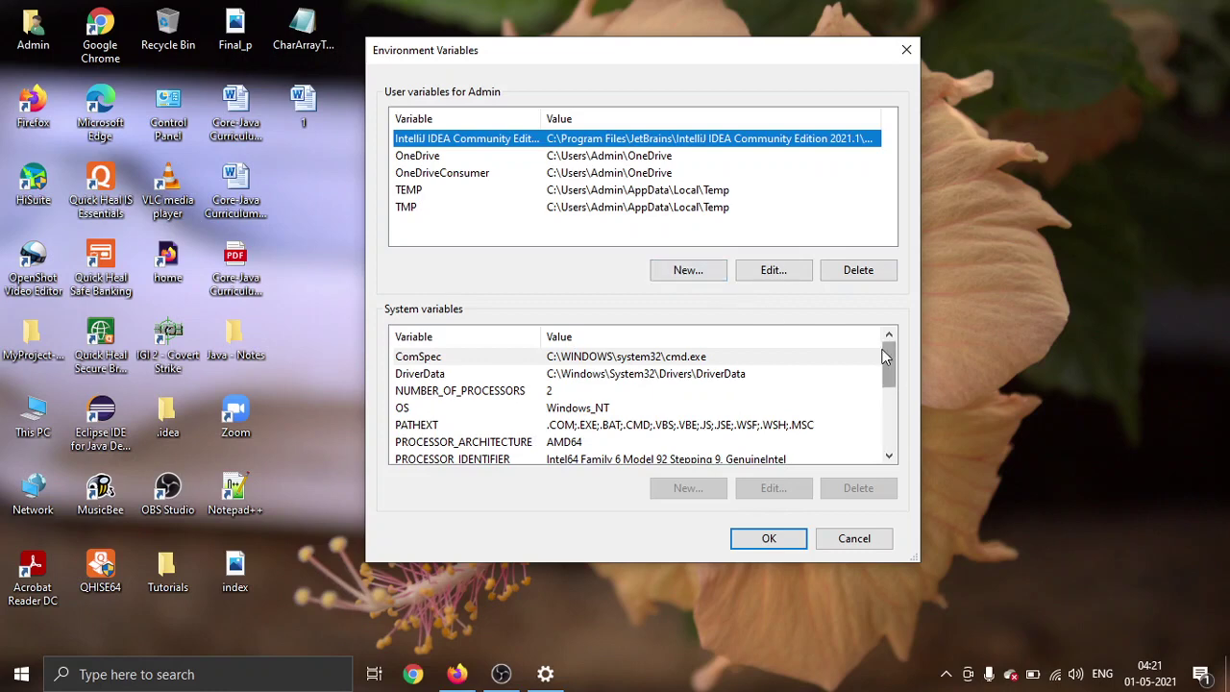
{"action": "mouse_move", "coordinate": [892, 380]}
{"action": "left_mouse_down"}
{"action": "mouse_move", "coordinate": [886, 417]}
{"action": "mouse_move", "coordinate": [889, 373]}
{"action": "left_mouse_up"}
{"action": "left_click", "coordinate": [593, 157]}
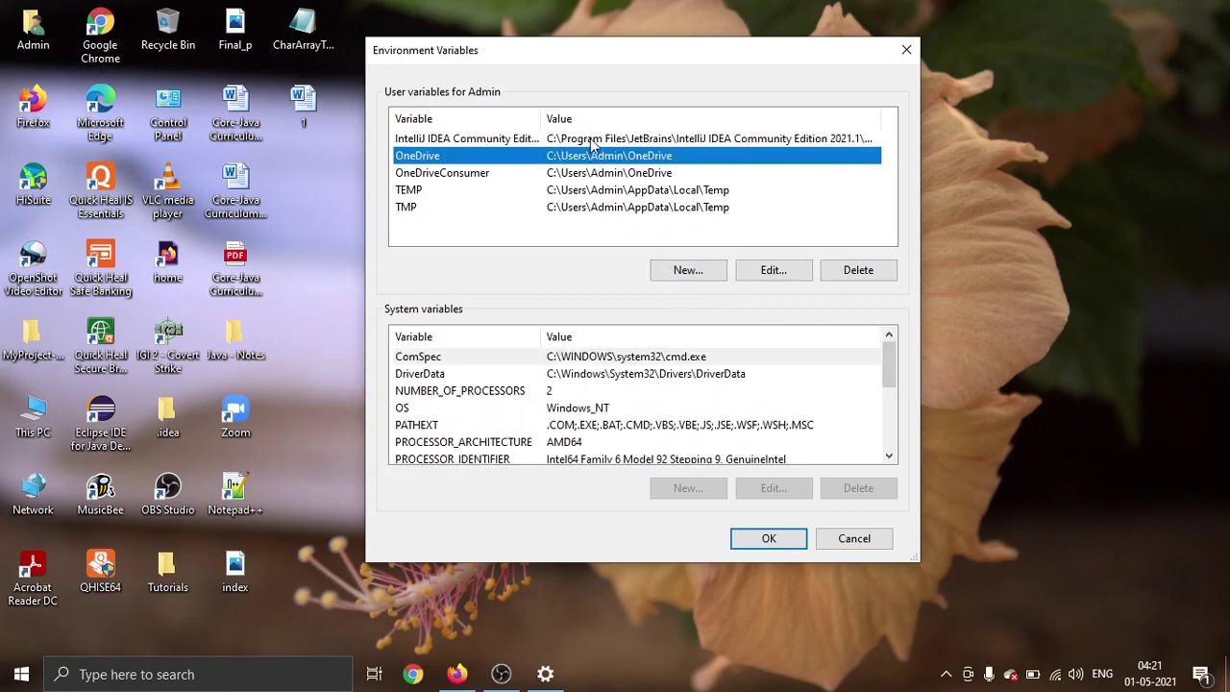
{"action": "left_click", "coordinate": [594, 140]}
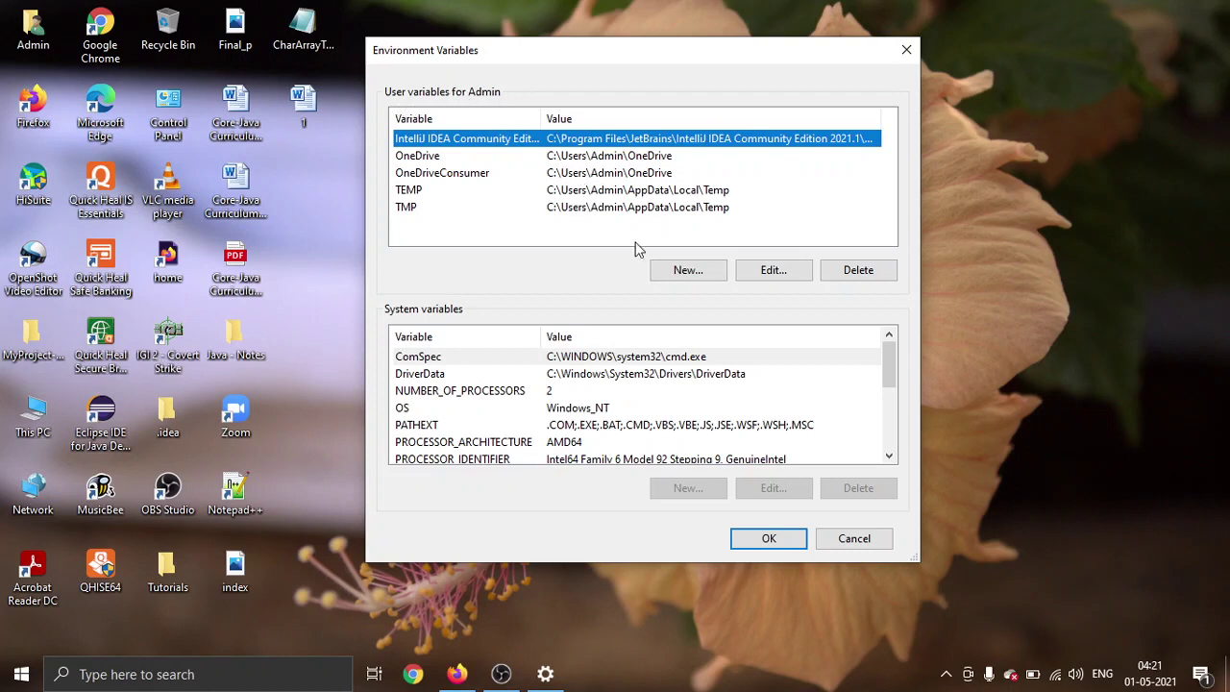
Start a new user variable and name it JAVA_HOME
{"action": "left_click", "coordinate": [688, 273]}
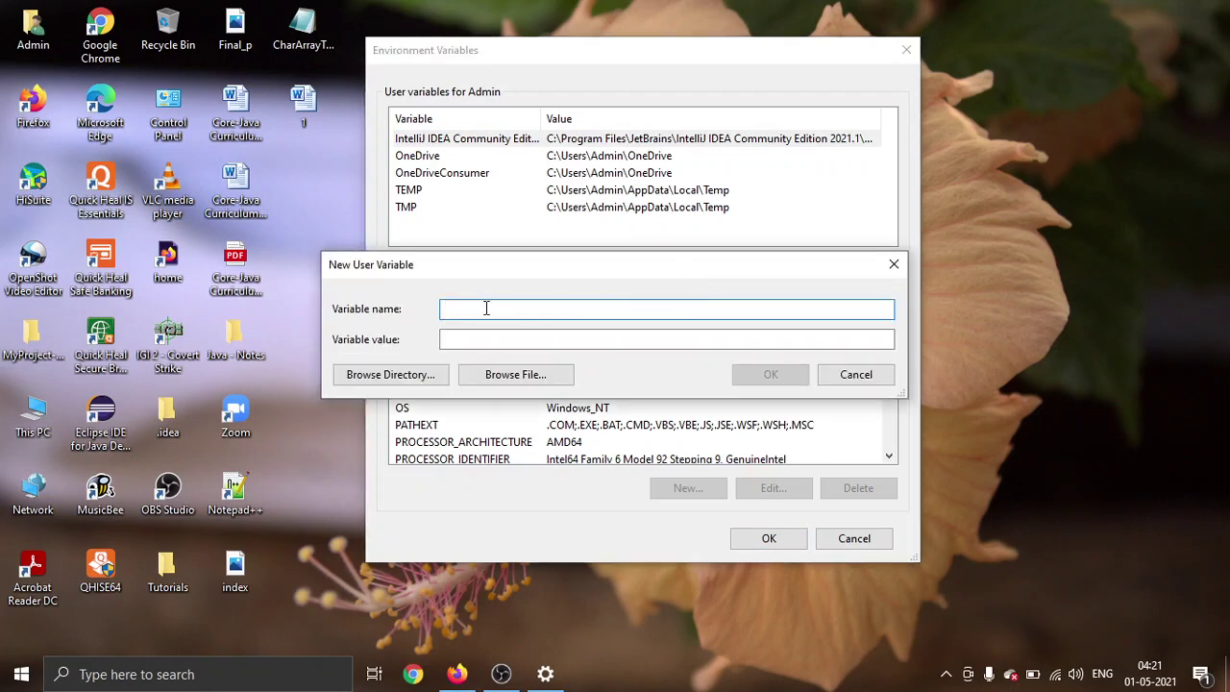
{"action": "type", "text": "Java"}
{"action": "key", "text": "BackSpace"}
{"action": "key", "text": "BackSpace"}
{"action": "key", "text": "BackSpace"}
{"action": "type", "text": "AVA"}
{"action": "type", "text": "-"}
{"action": "type", "text": "HOME"}
Paste the copied path as the variable's value, shorten it to C:\Program Files\Java and save the new variable
{"action": "left_click", "coordinate": [510, 341]}
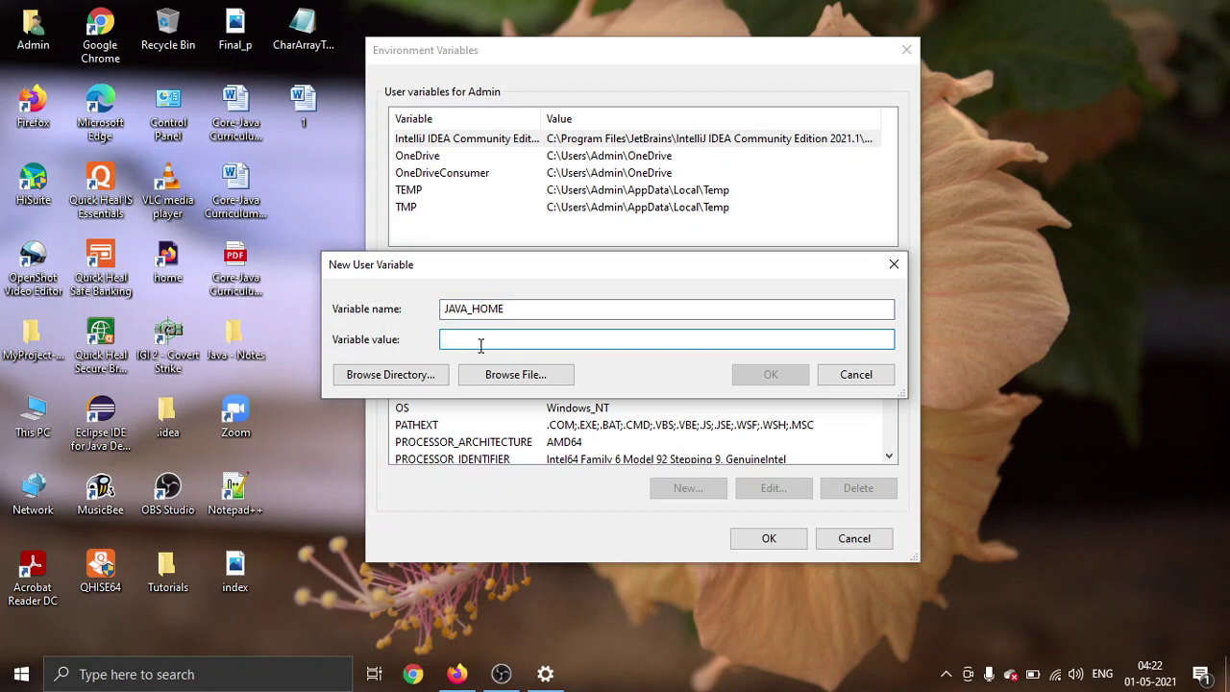
{"action": "key", "text": "ctrl+v"}
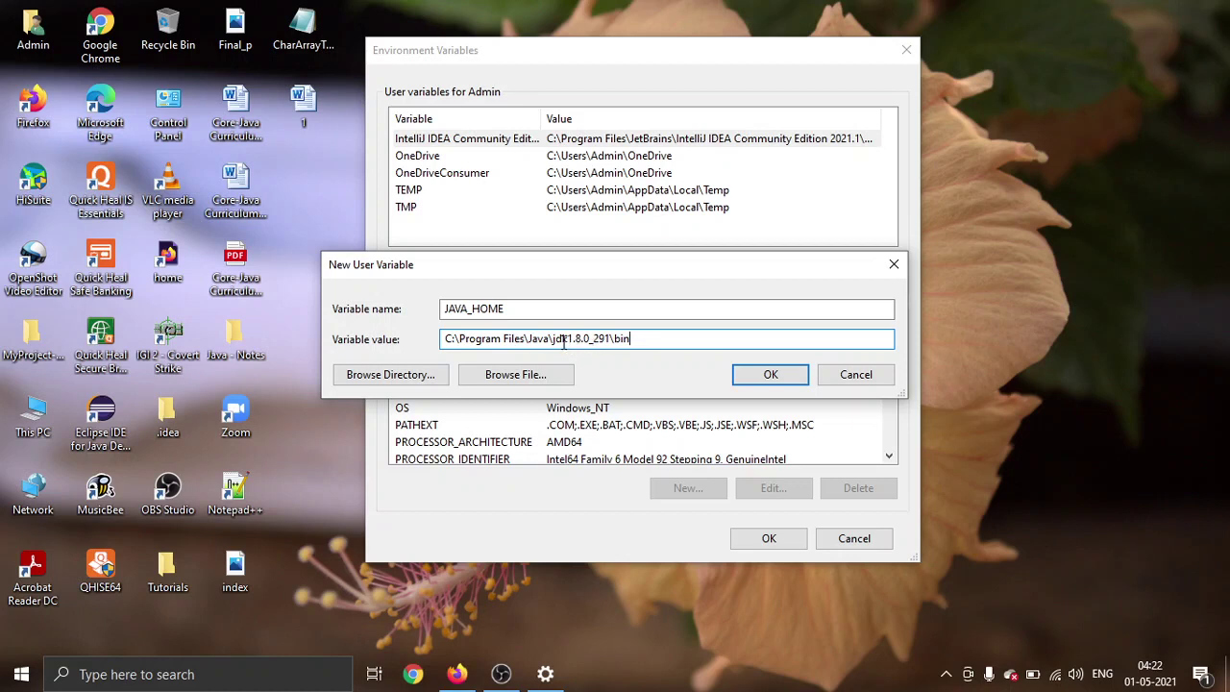
{"action": "left_click_drag", "start_coordinate": [553, 340], "coordinate": [639, 343]}
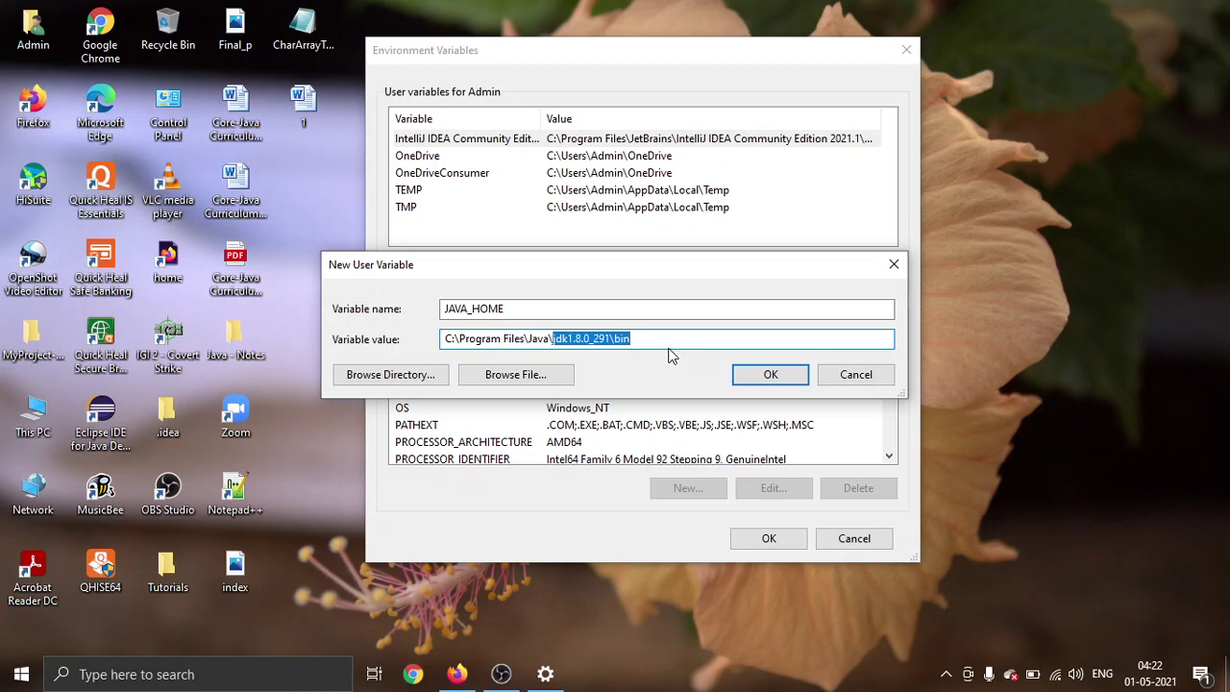
{"action": "key", "text": "BackSpace"}
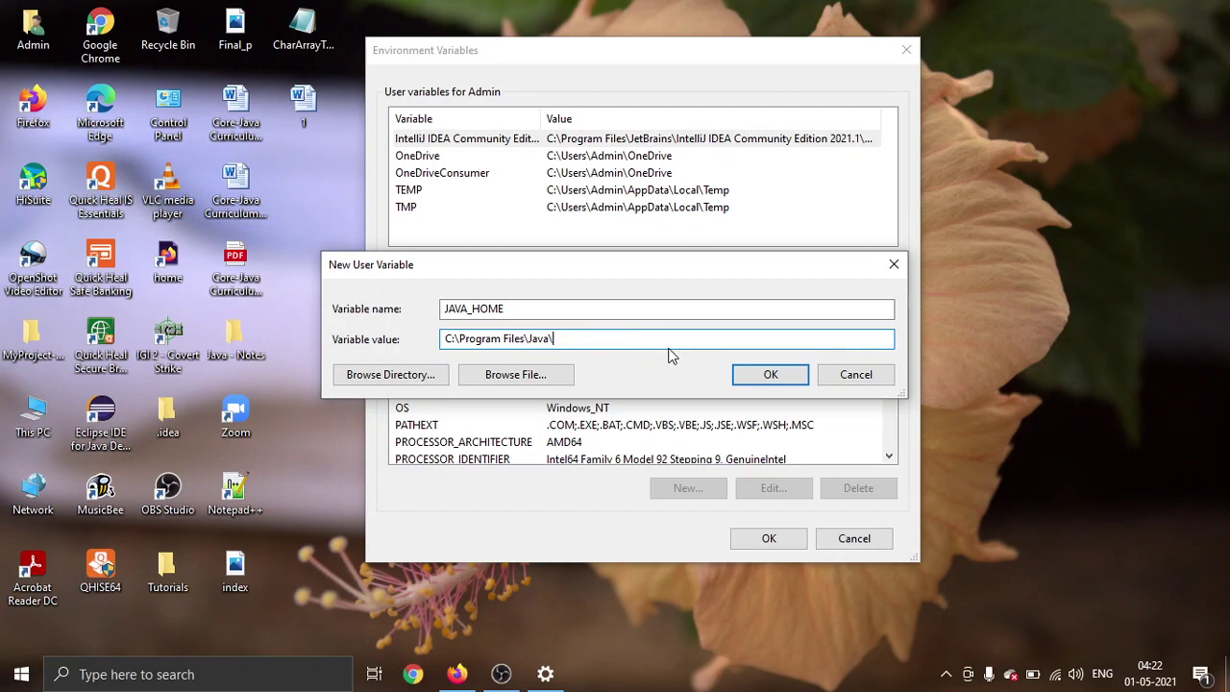
{"action": "key", "text": "BackSpace"}
{"action": "left_click_drag", "start_coordinate": [444, 340], "coordinate": [562, 341]}
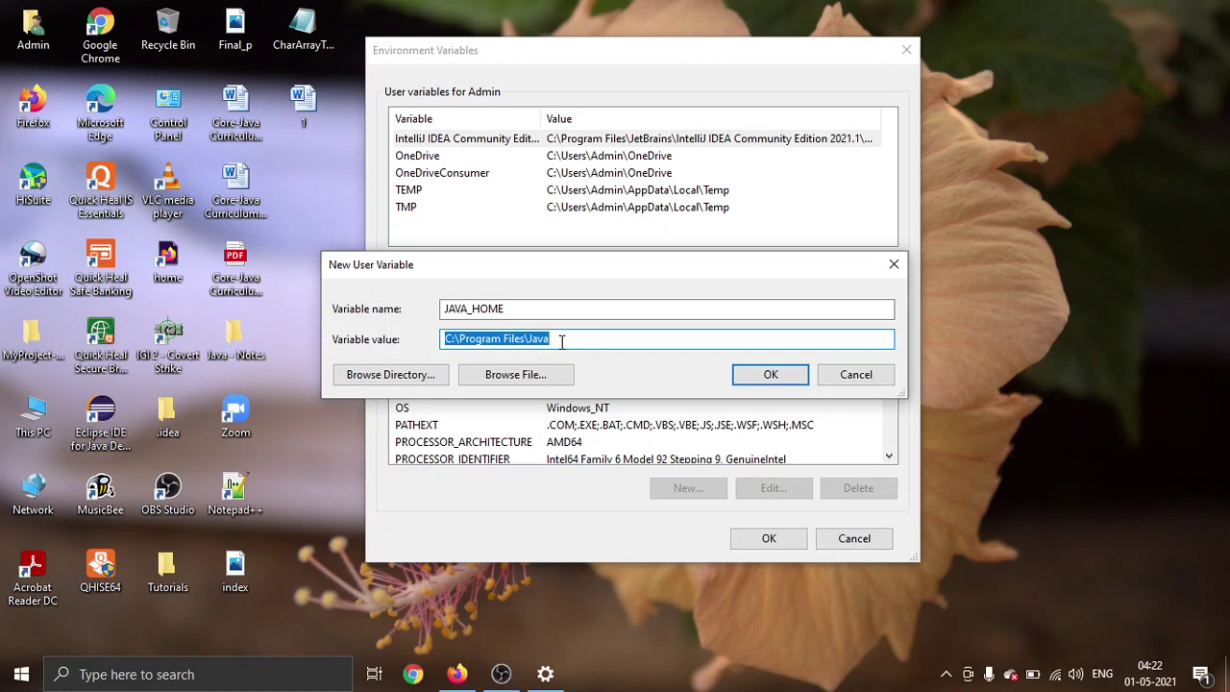
{"action": "left_click", "coordinate": [774, 380]}
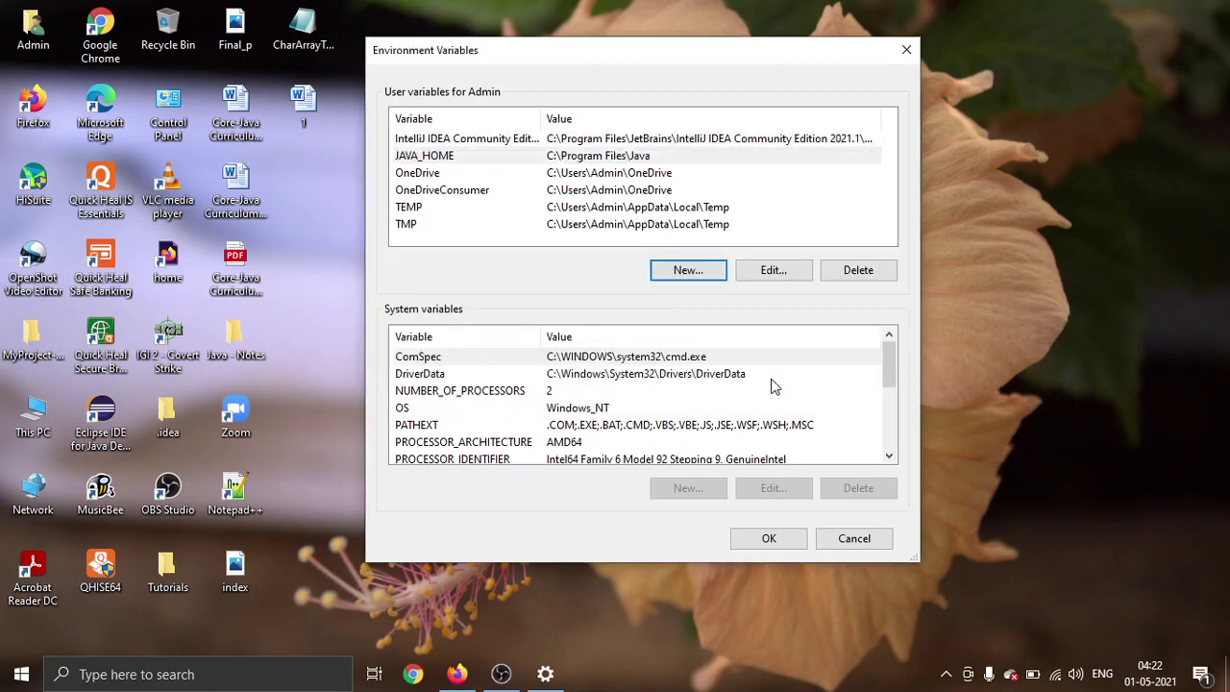
Look through the list of system variables and close the Environment Variables dialog without saving its changes
{"action": "left_click", "coordinate": [891, 424]}
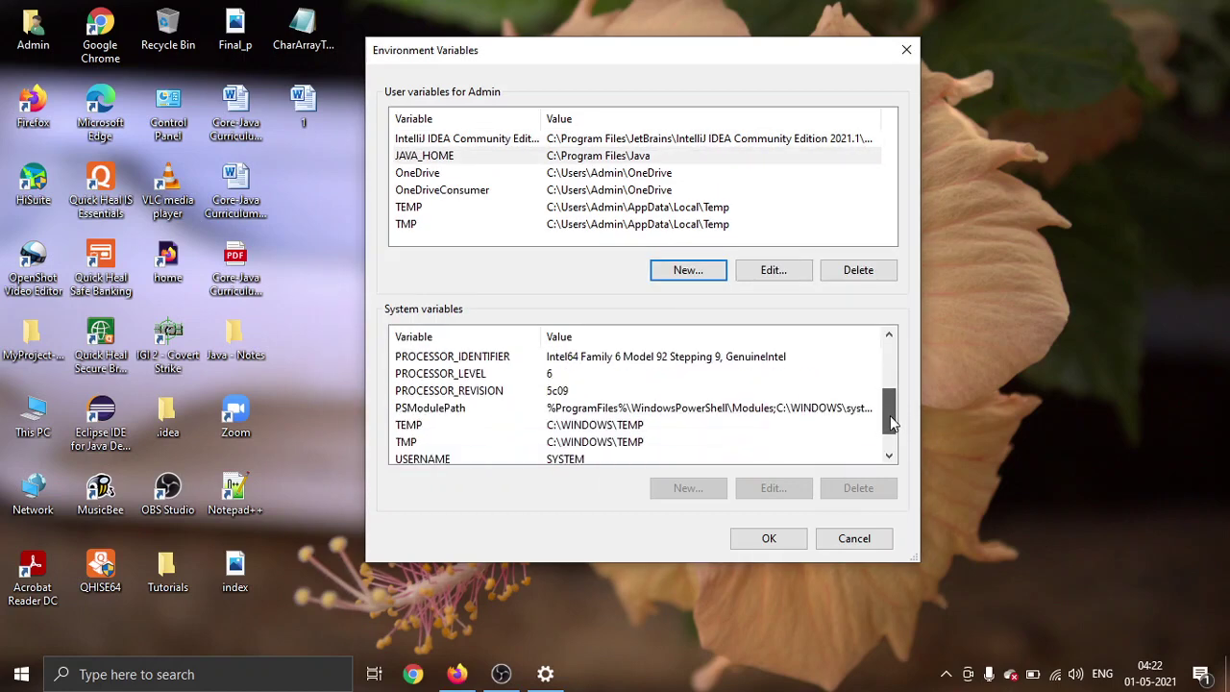
{"action": "left_click_drag", "start_coordinate": [890, 425], "coordinate": [897, 431]}
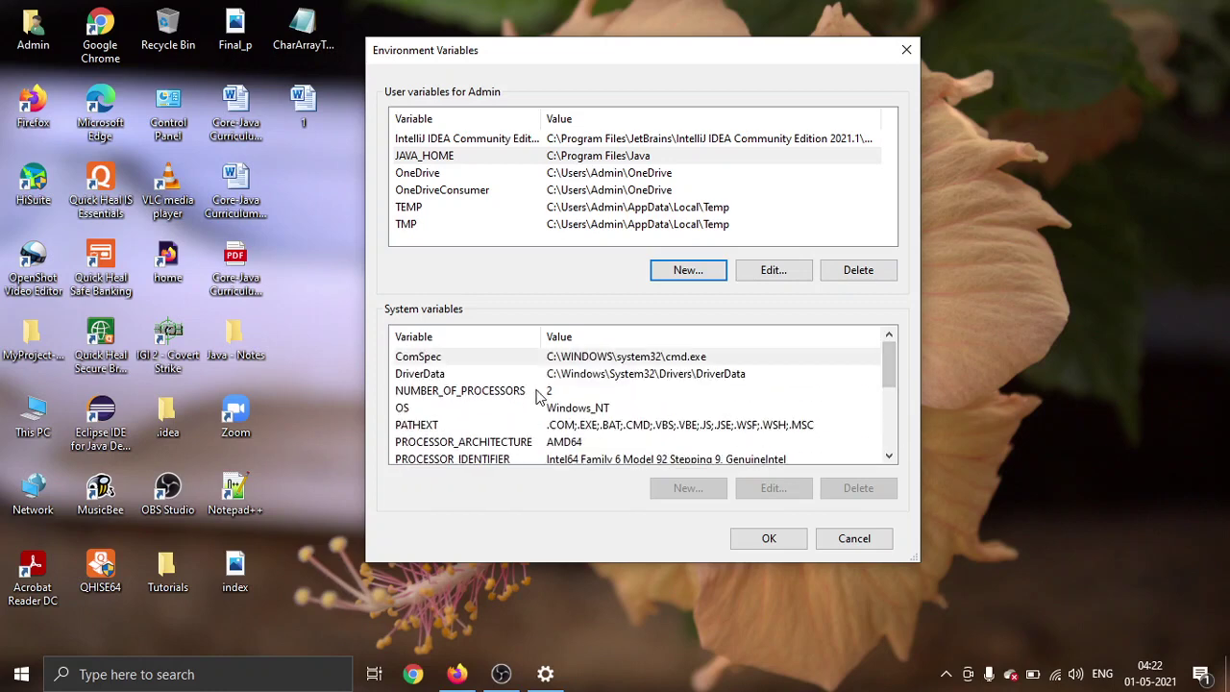
{"action": "left_click", "coordinate": [536, 391]}
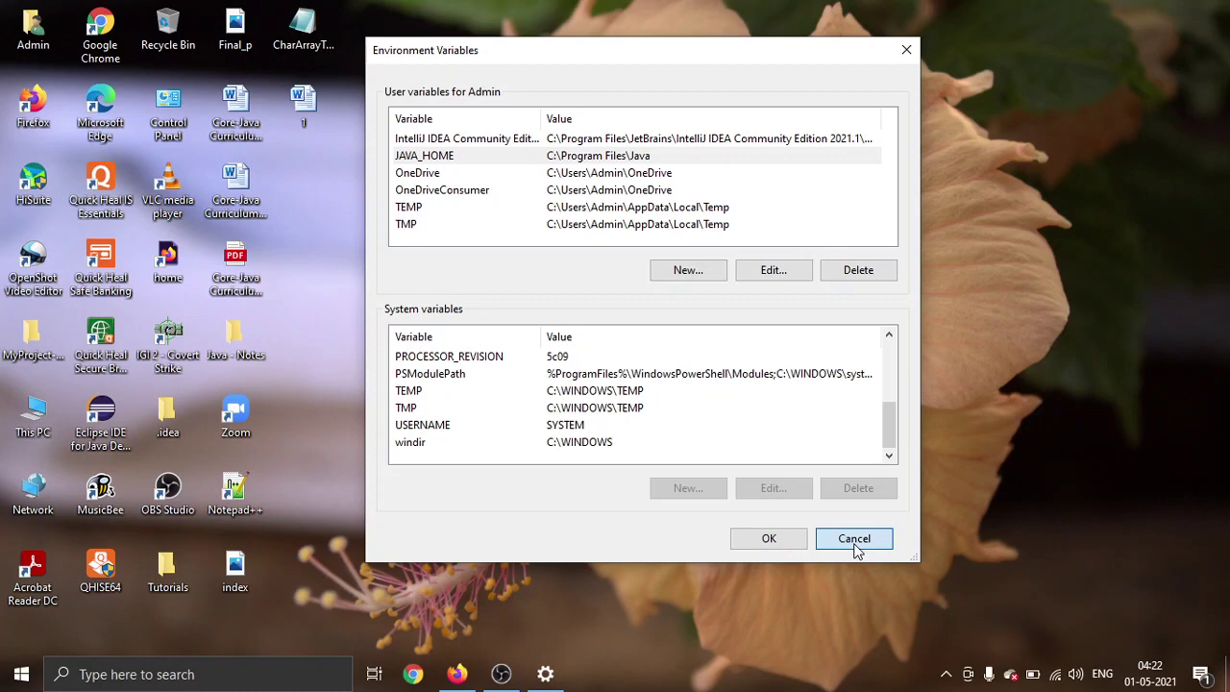
{"action": "left_click", "coordinate": [854, 538]}
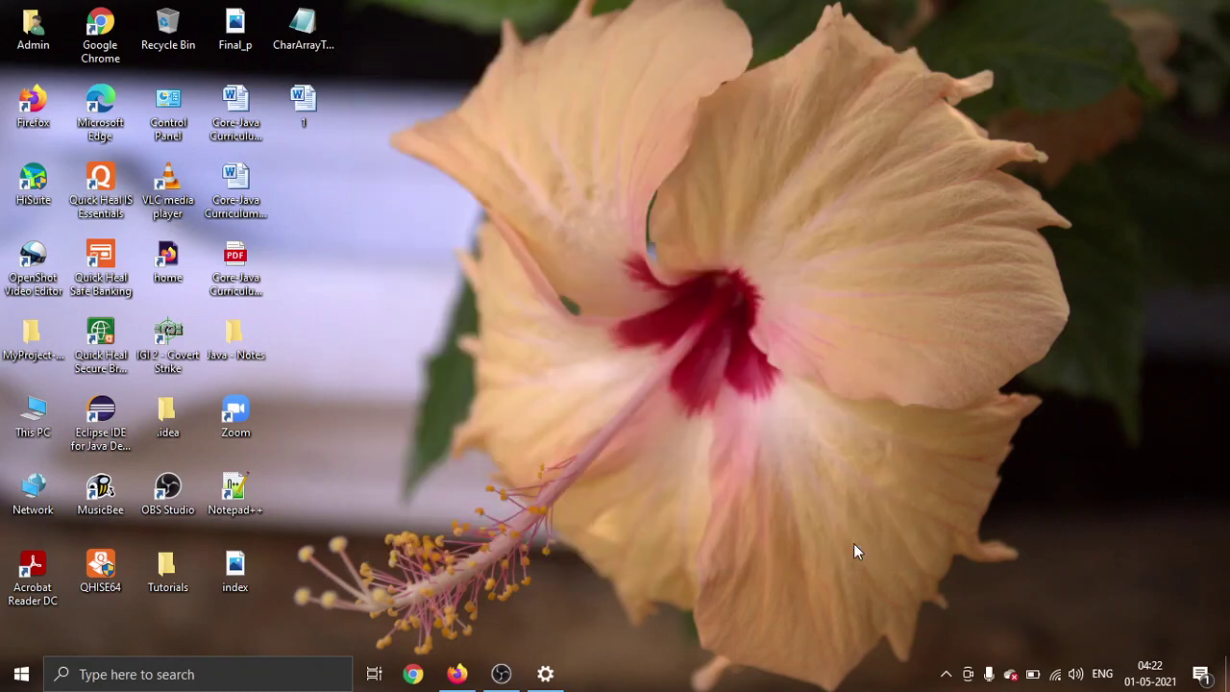
{"action": "left_click", "coordinate": [96, 680]}
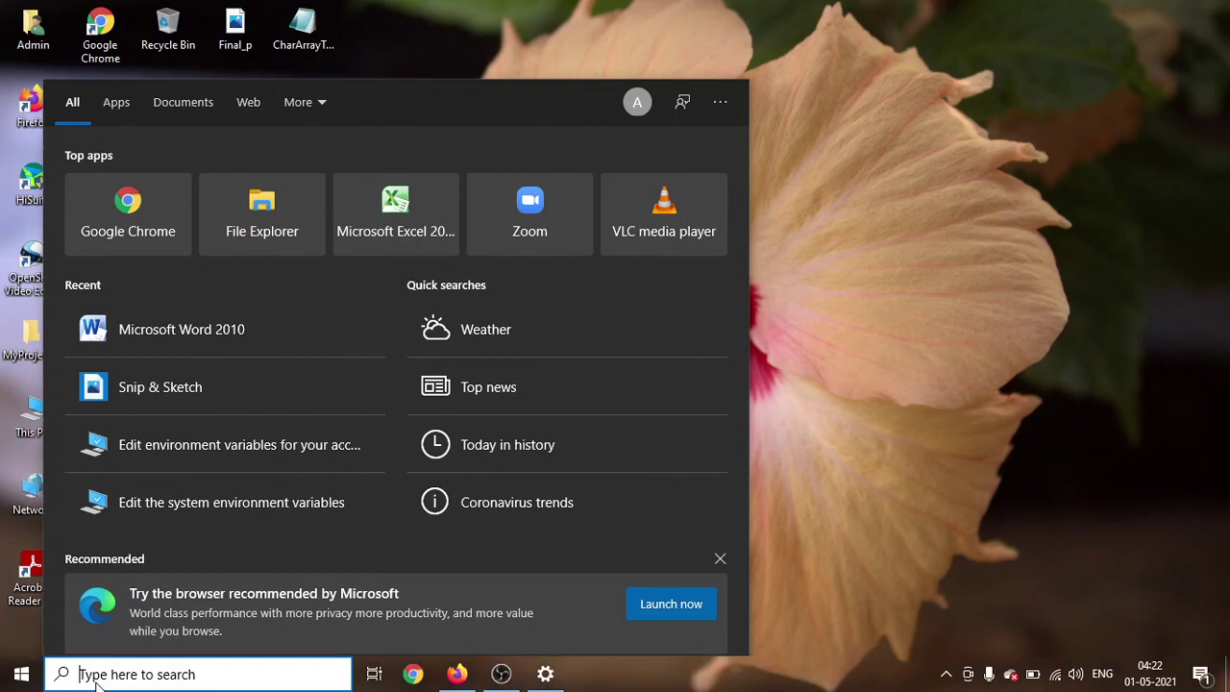
{"action": "type", "text": "VAR"}
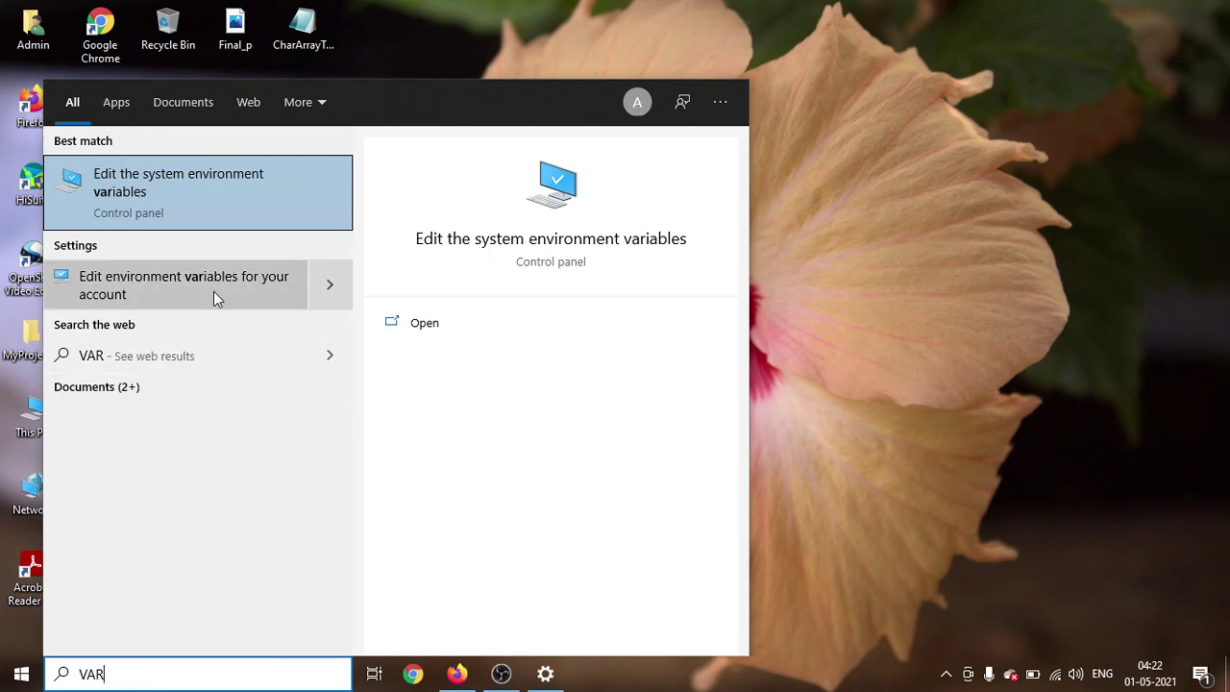
{"action": "key", "text": "Return"}
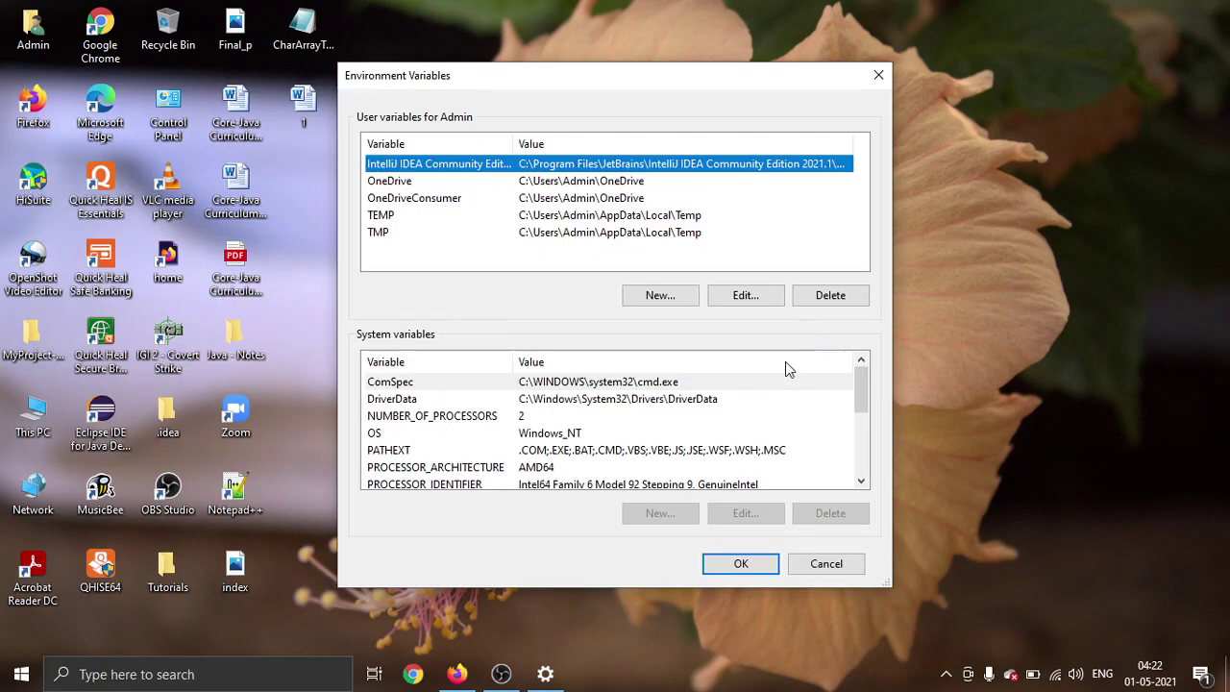
{"action": "left_click", "coordinate": [659, 404]}
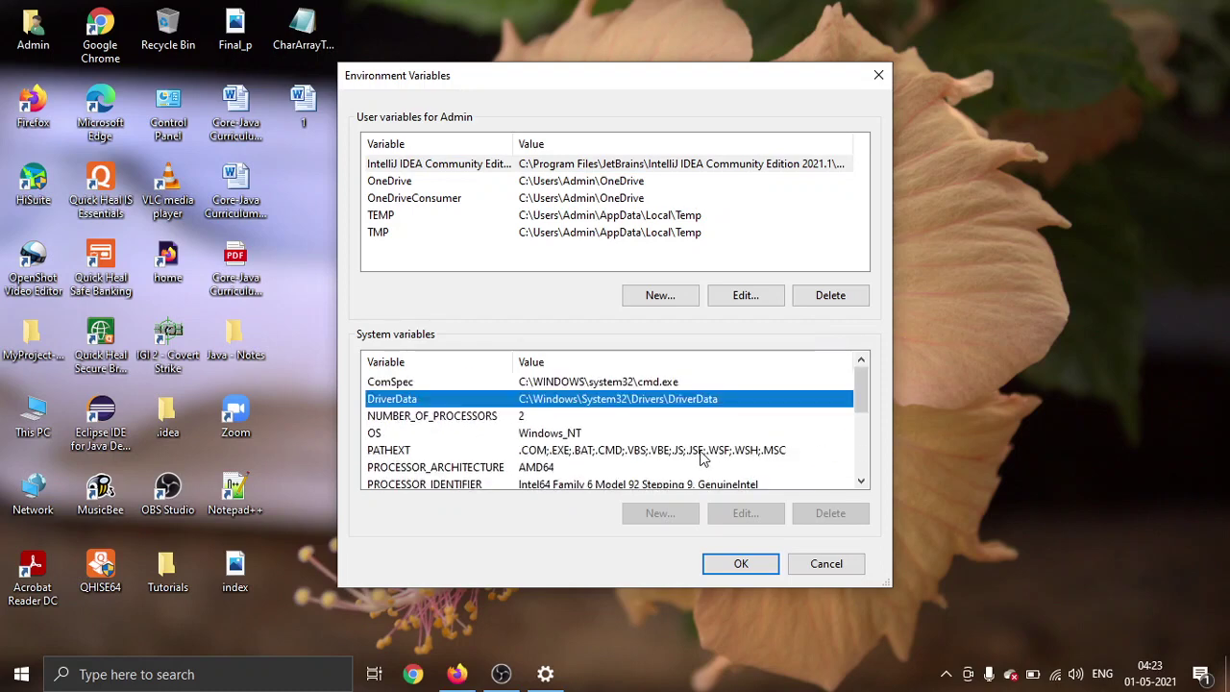
{"action": "left_click", "coordinate": [822, 565]}
Search Windows for VA, open the system environment variables settings, bring up the Environment Variables dialog and look through the system variables
{"action": "left_click", "coordinate": [142, 678]}
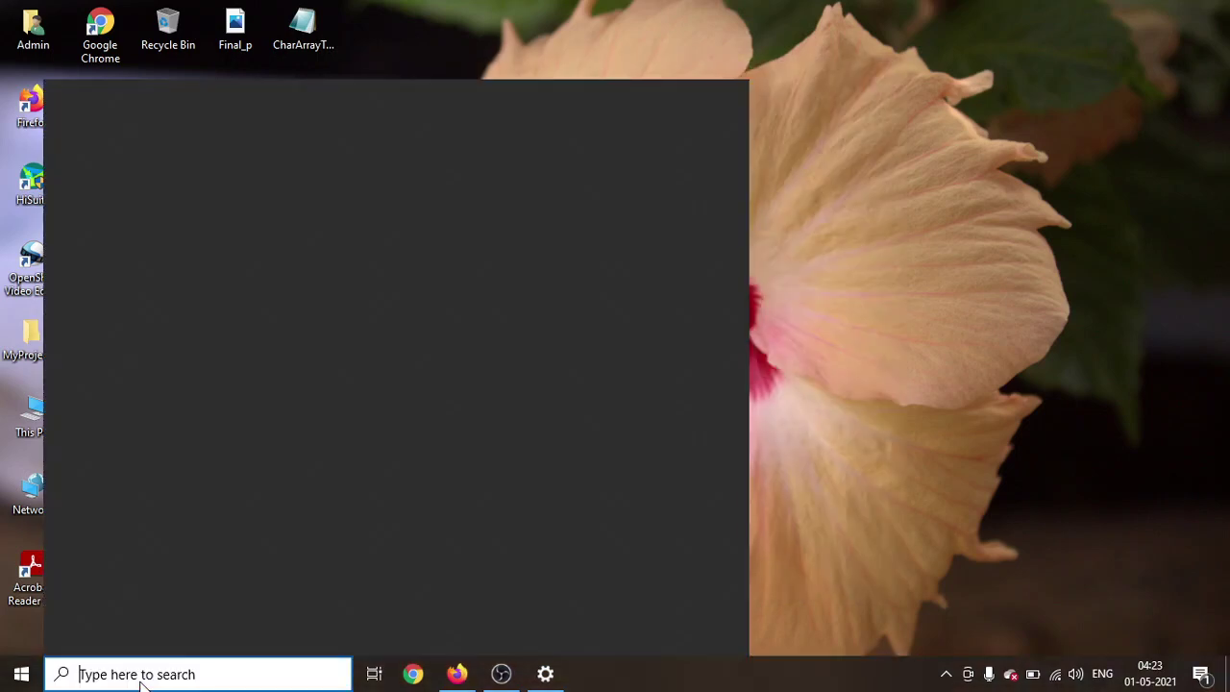
{"action": "type", "text": "VA"}
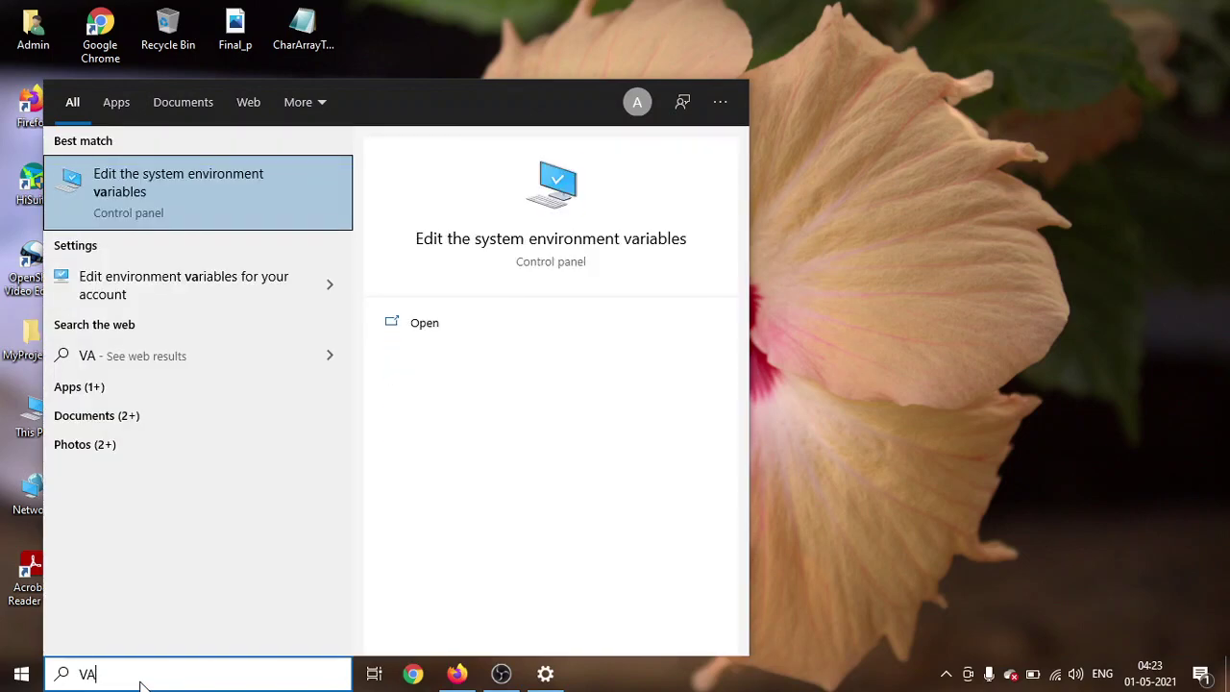
{"action": "left_click", "coordinate": [226, 198]}
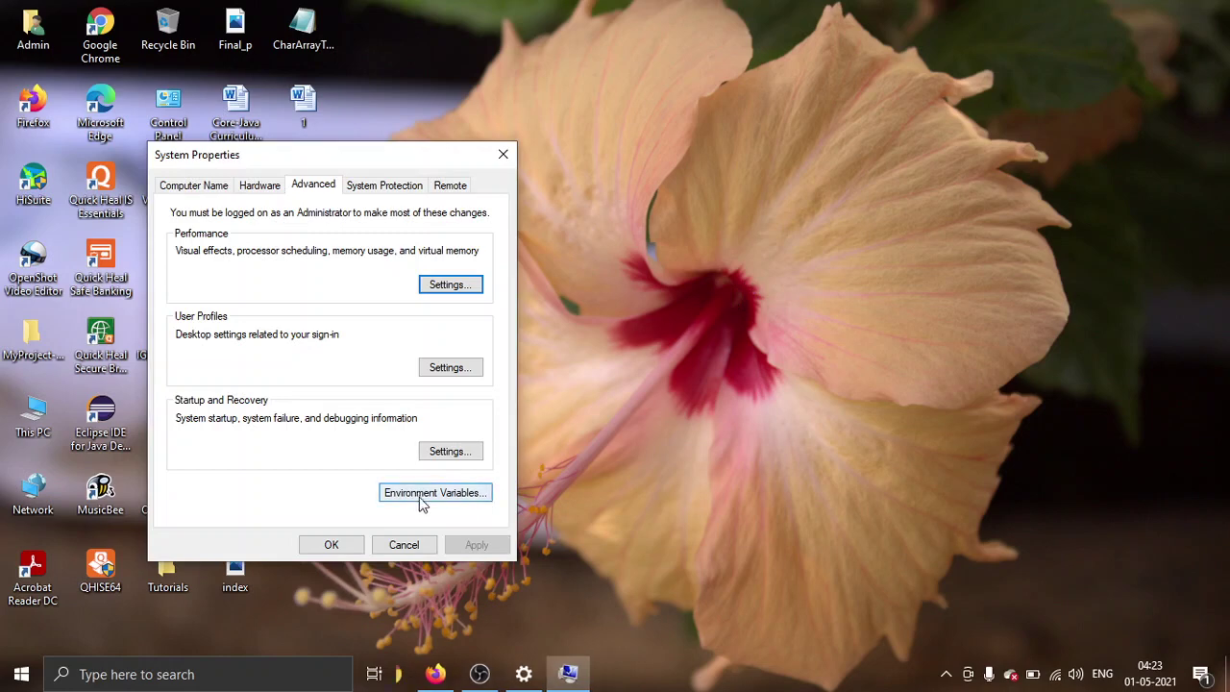
{"action": "left_click", "coordinate": [429, 495]}
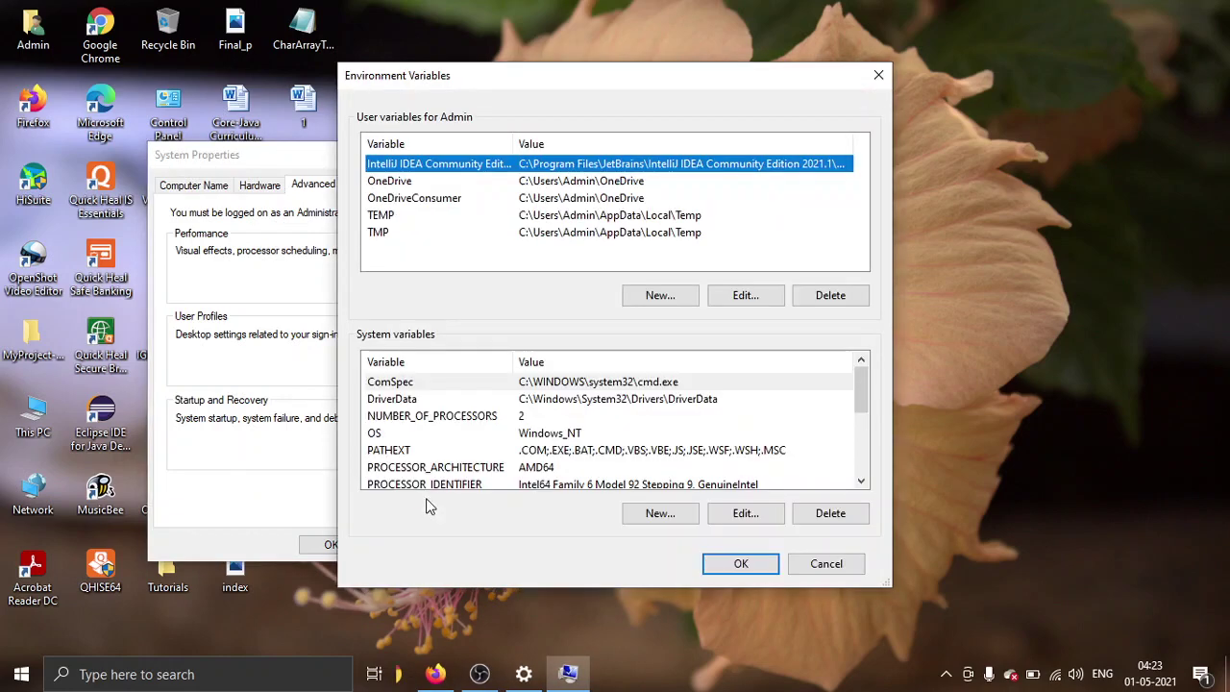
{"action": "left_click", "coordinate": [648, 437]}
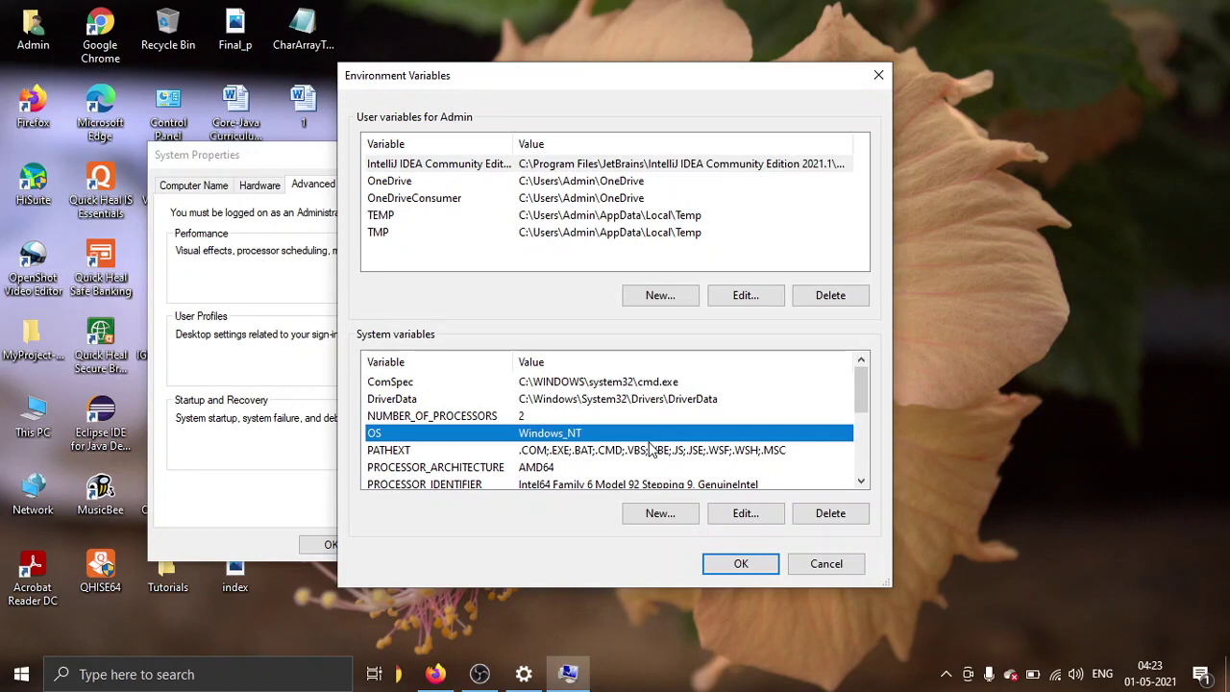
{"action": "scroll", "coordinate": [582, 480], "scroll_direction": "down", "scroll_amount": 1}
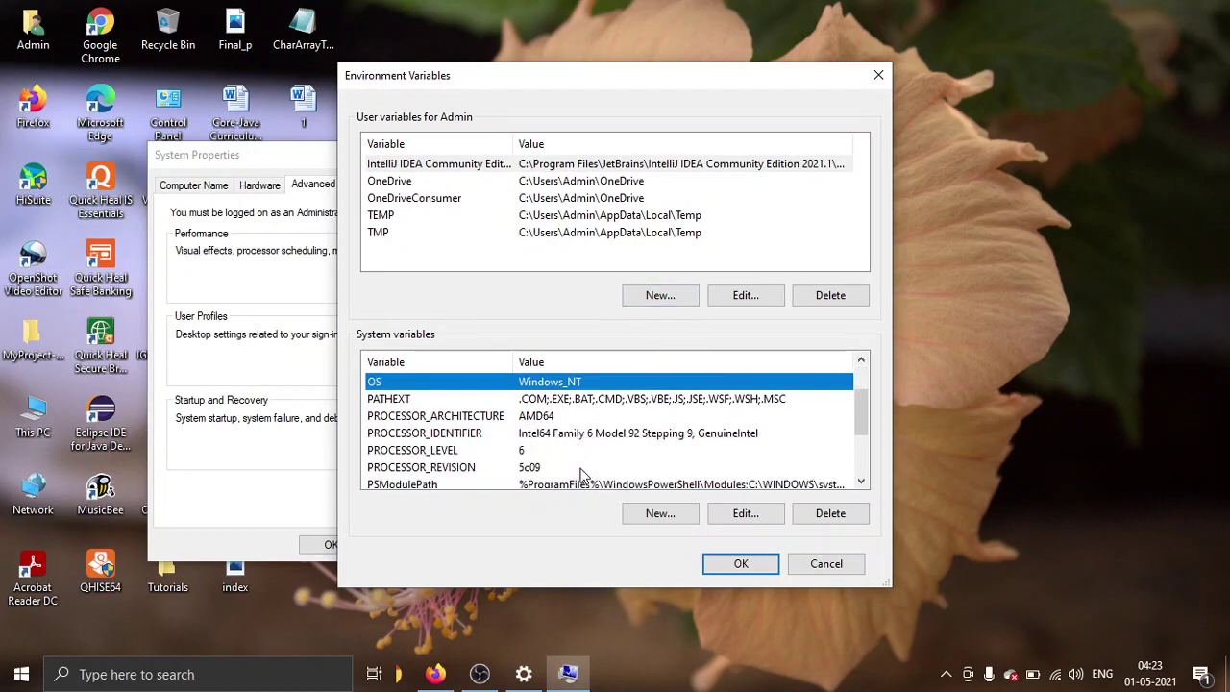
{"action": "scroll", "coordinate": [777, 444], "scroll_direction": "down", "scroll_amount": 2}
{"action": "scroll", "coordinate": [485, 413], "scroll_direction": "up", "scroll_amount": 3}
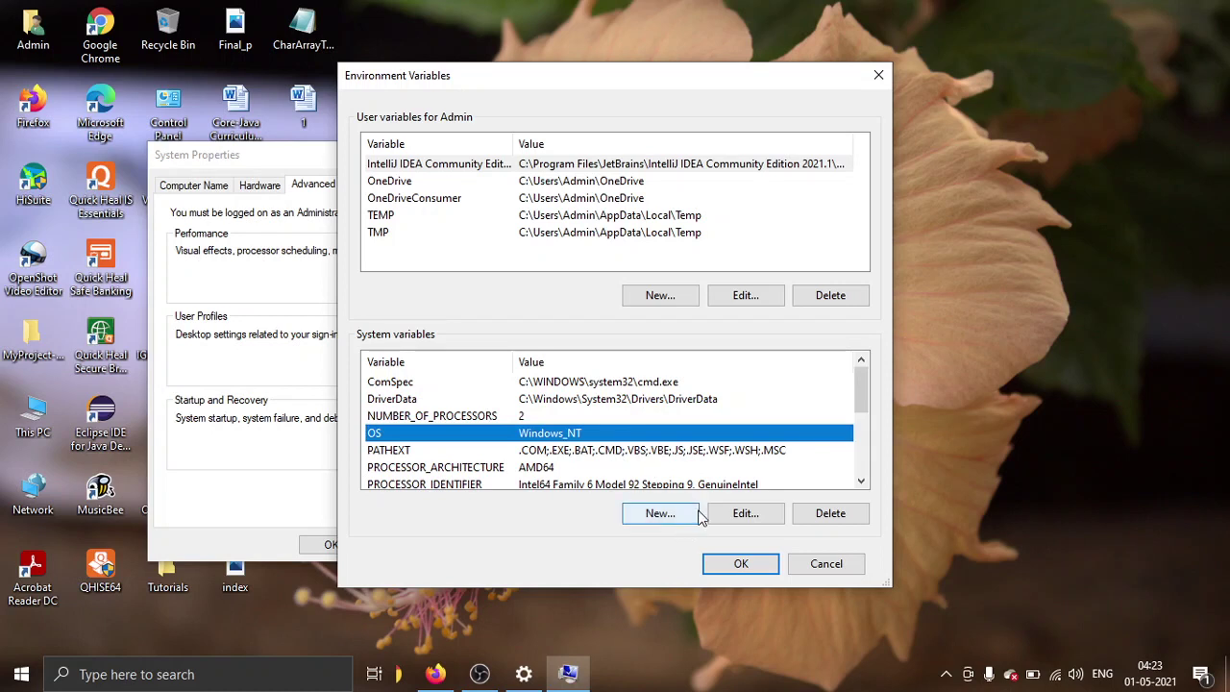
{"action": "left_click", "coordinate": [744, 513]}
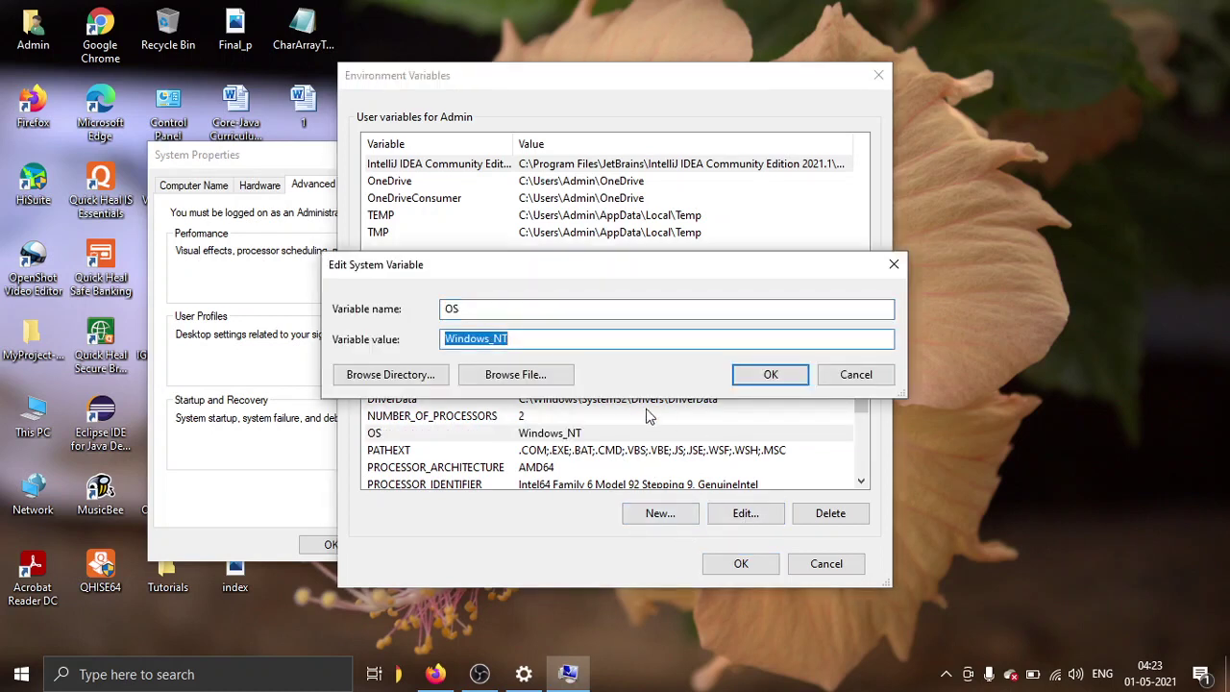
{"action": "left_click", "coordinate": [869, 380]}
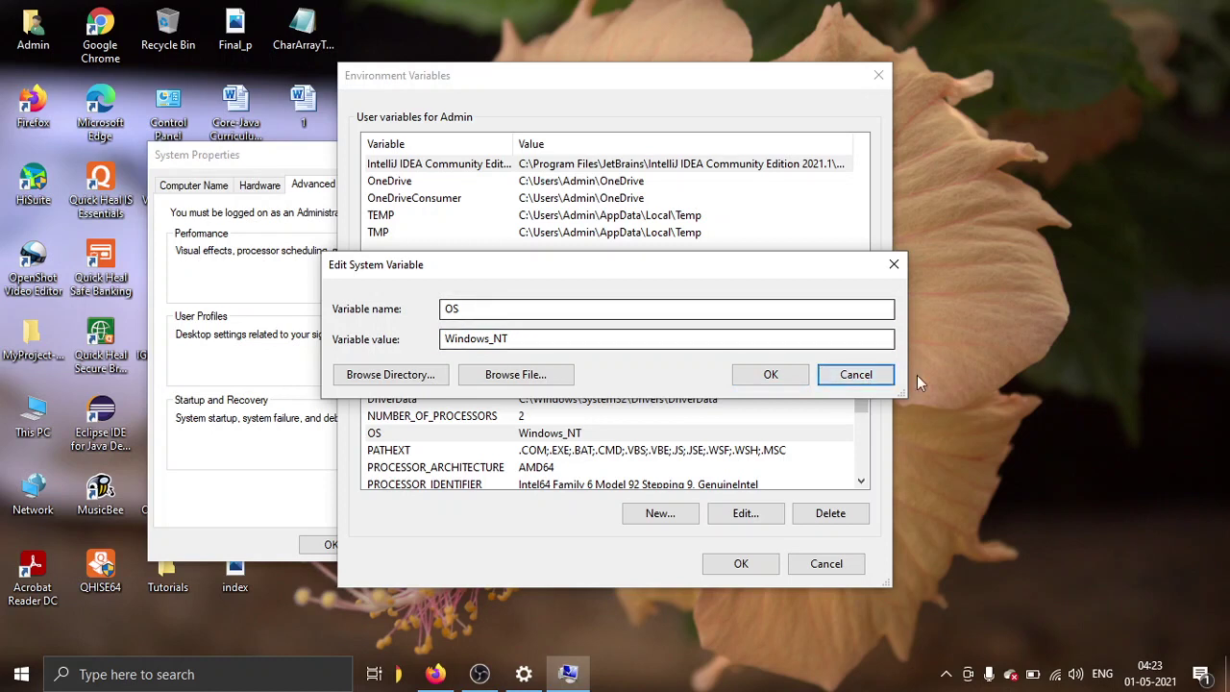
{"action": "left_click", "coordinate": [859, 383]}
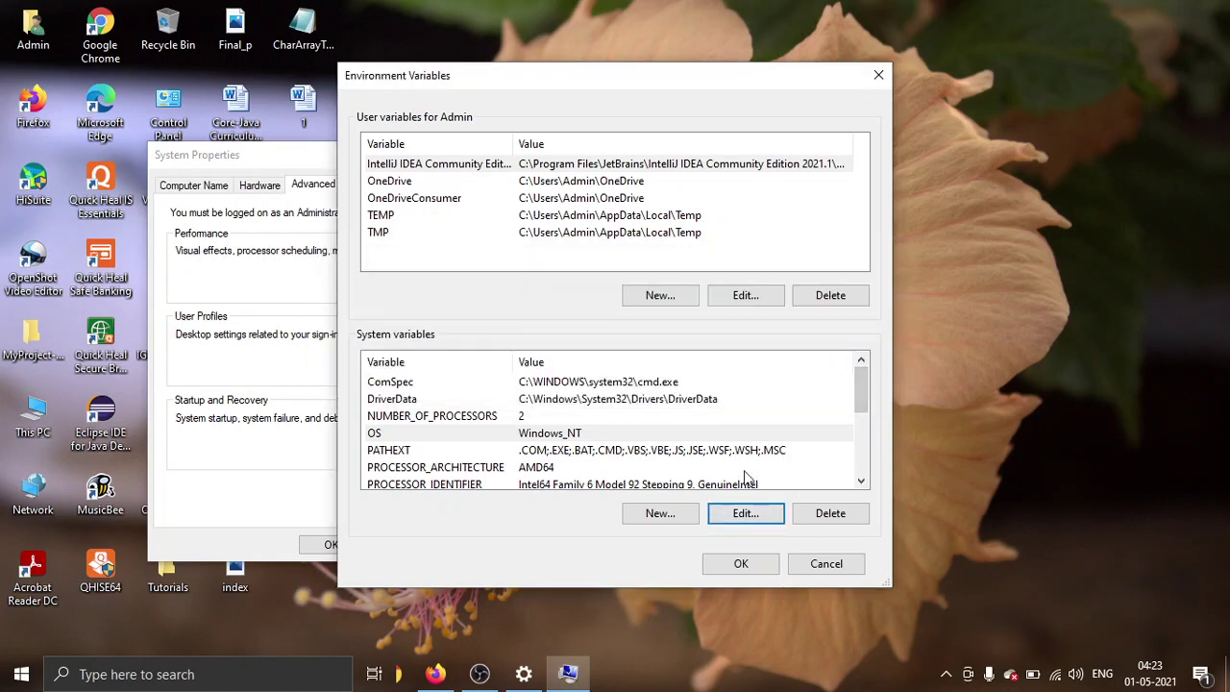
Start a new system variable named Path and enter C:\Program Files\Java\jdk1.8.0_291\bin as its value
{"action": "left_click", "coordinate": [673, 519]}
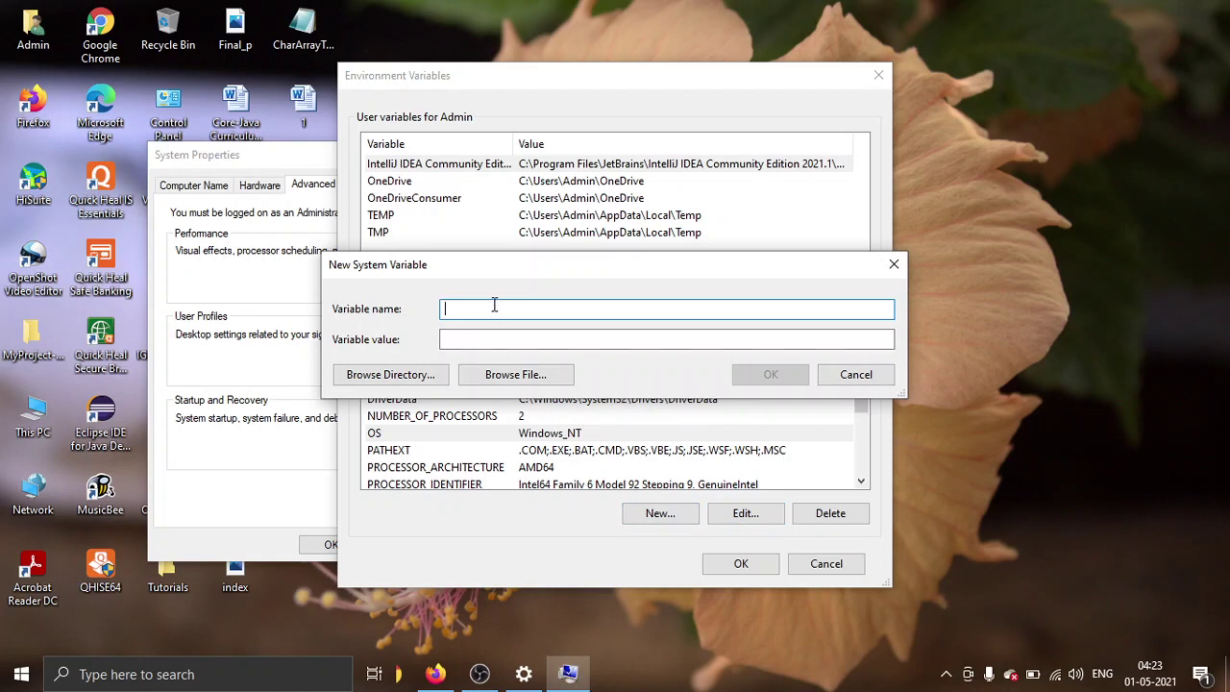
{"action": "type", "text": "jAVA"}
{"action": "key", "text": "BackSpace"}
{"action": "key", "text": "BackSpace"}
{"action": "key", "text": "BackSpace"}
{"action": "key", "text": "BackSpace"}
{"action": "type", "text": "Path"}
{"action": "key", "text": "Tab"}
{"action": "type", "text": "C:\\Program Files\\Java\\jdk1.8.0_291\\bin"}
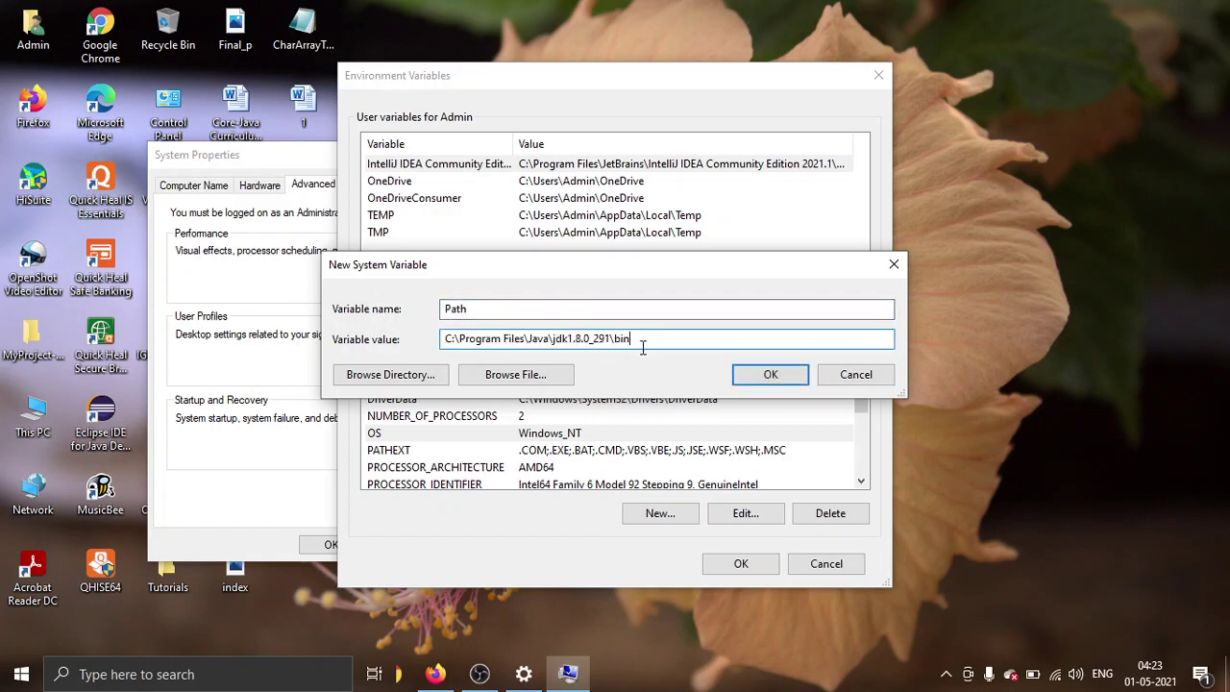
Check the path value, save the new system variable, and confirm the Environment Variables and System Properties dialogs
{"action": "left_click_drag", "start_coordinate": [640, 340], "coordinate": [453, 341]}
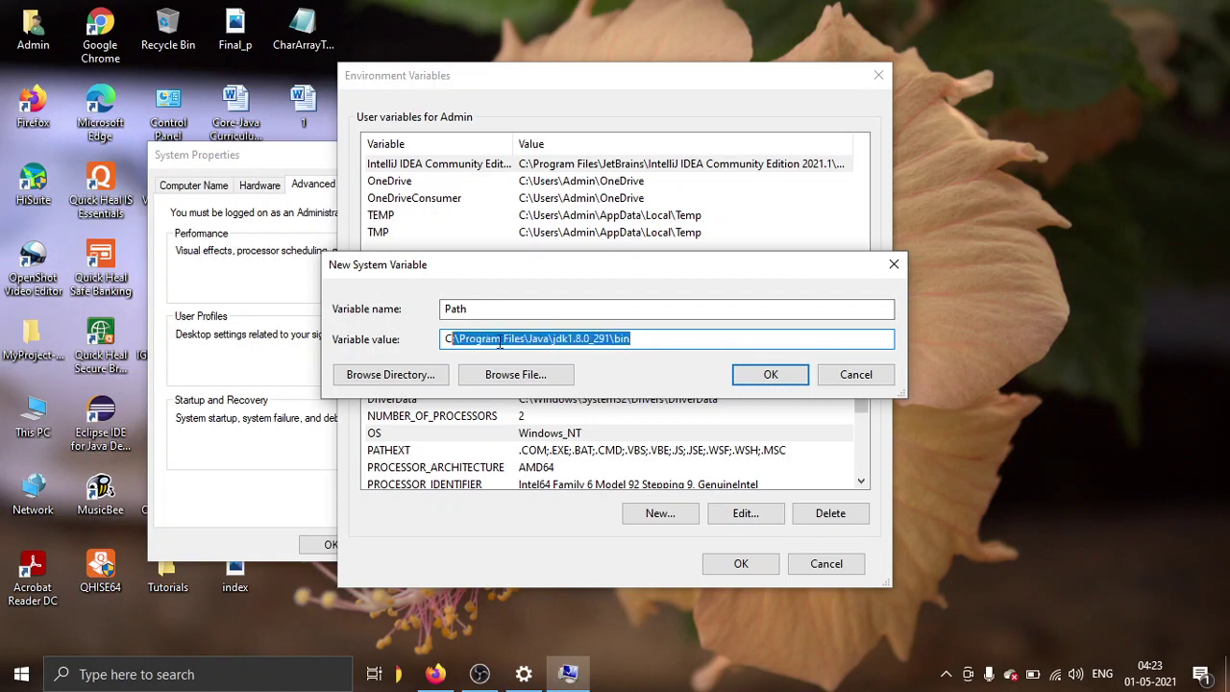
{"action": "left_click", "coordinate": [648, 341]}
{"action": "left_click_drag", "start_coordinate": [648, 339], "coordinate": [519, 341]}
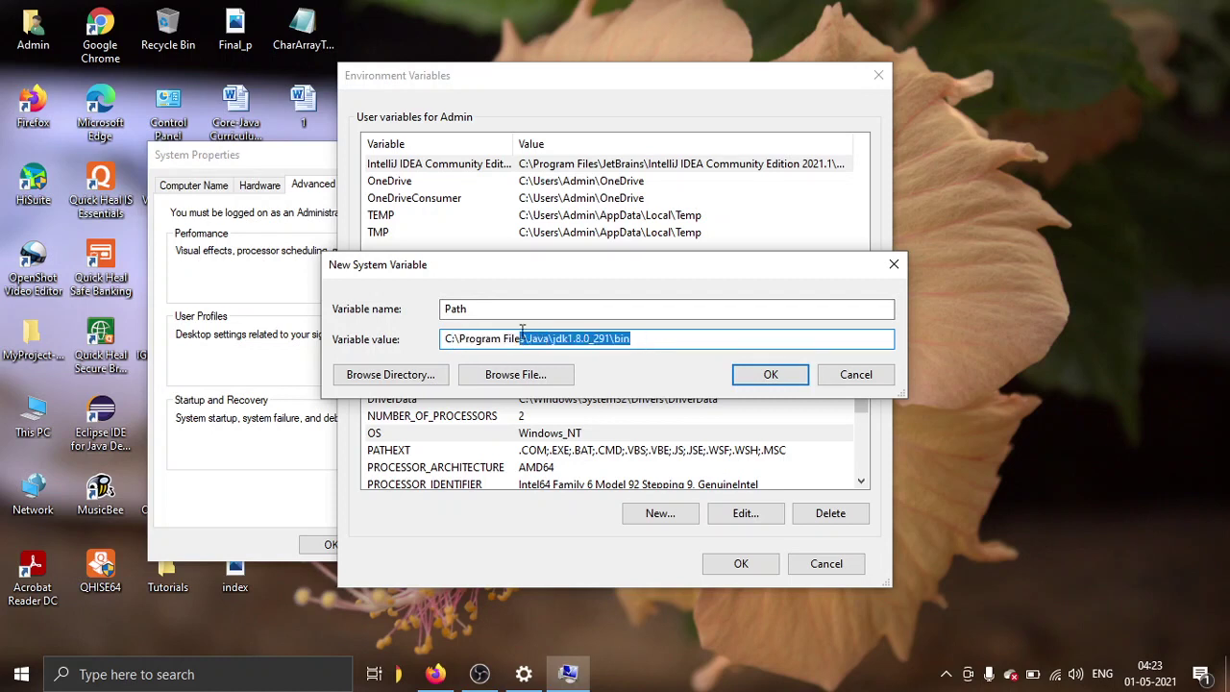
{"action": "left_click", "coordinate": [661, 342]}
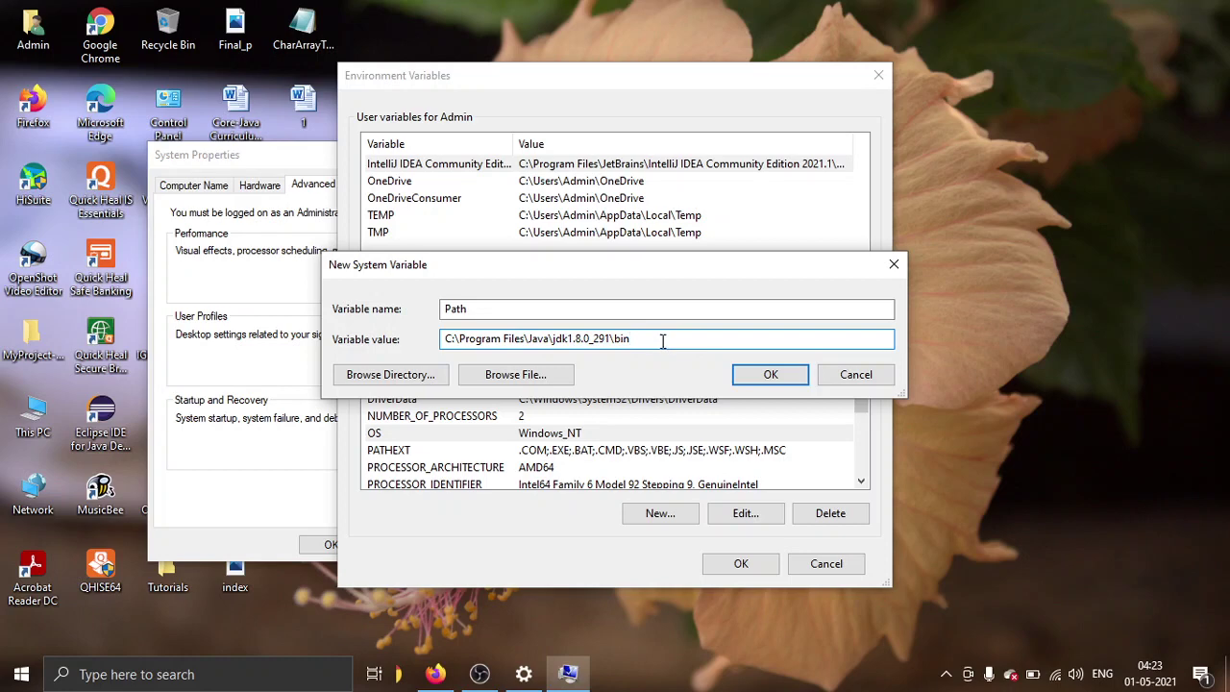
{"action": "left_click", "coordinate": [770, 376]}
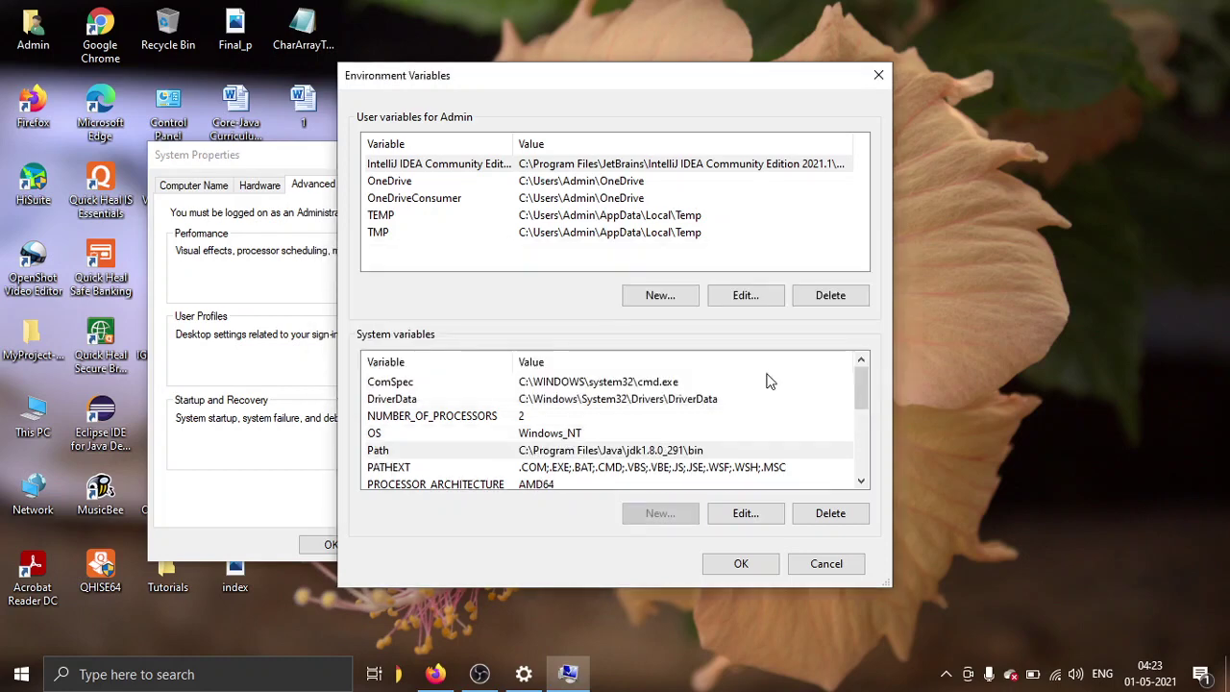
{"action": "left_click", "coordinate": [744, 564]}
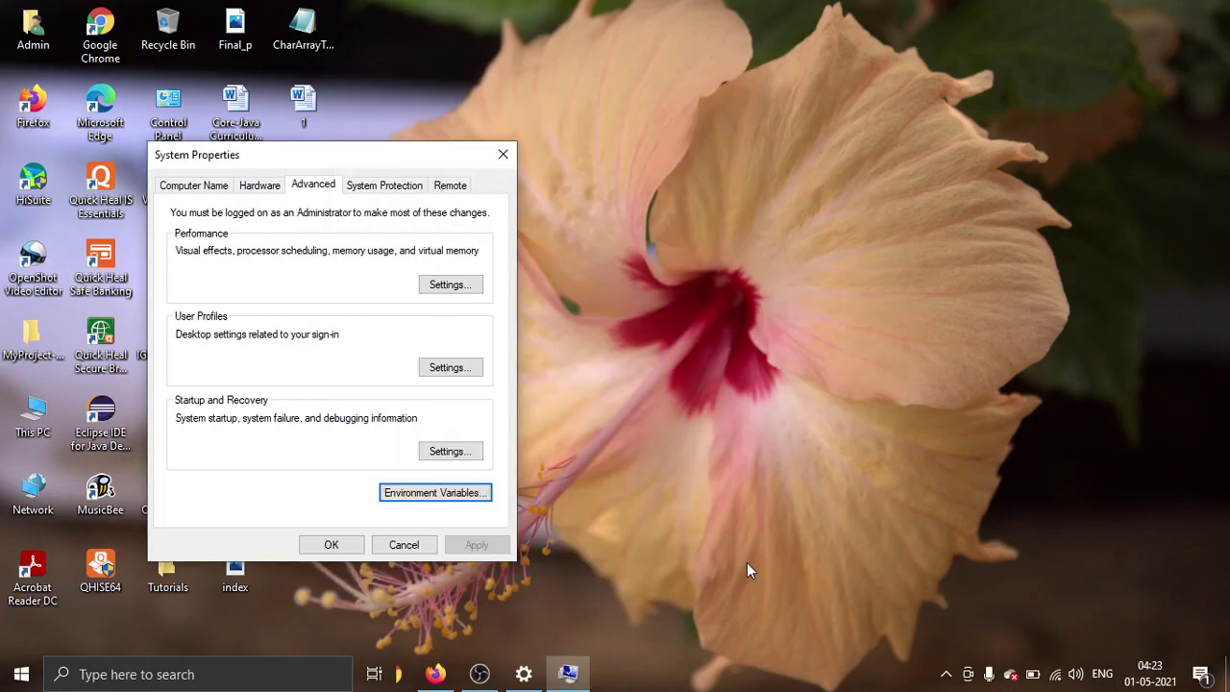
{"action": "left_click", "coordinate": [330, 544]}
Refresh the desktop and open Command Prompt
{"action": "right_click", "coordinate": [444, 237]}
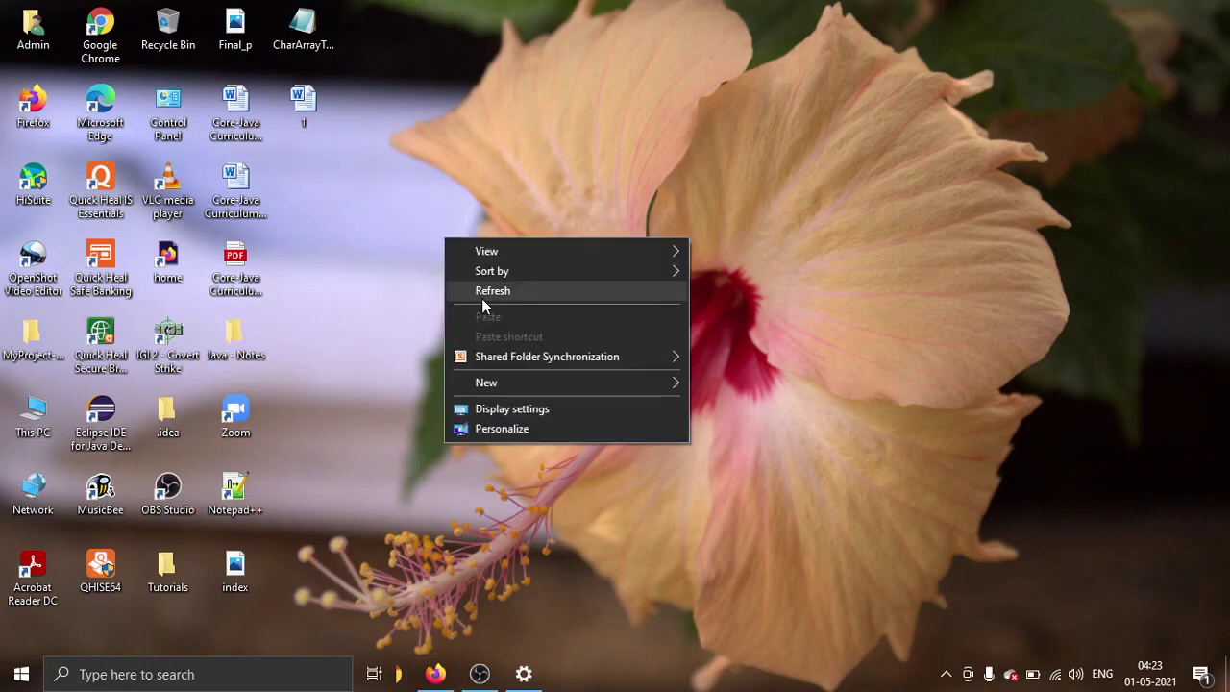
{"action": "left_click", "coordinate": [492, 291]}
{"action": "left_click", "coordinate": [270, 680]}
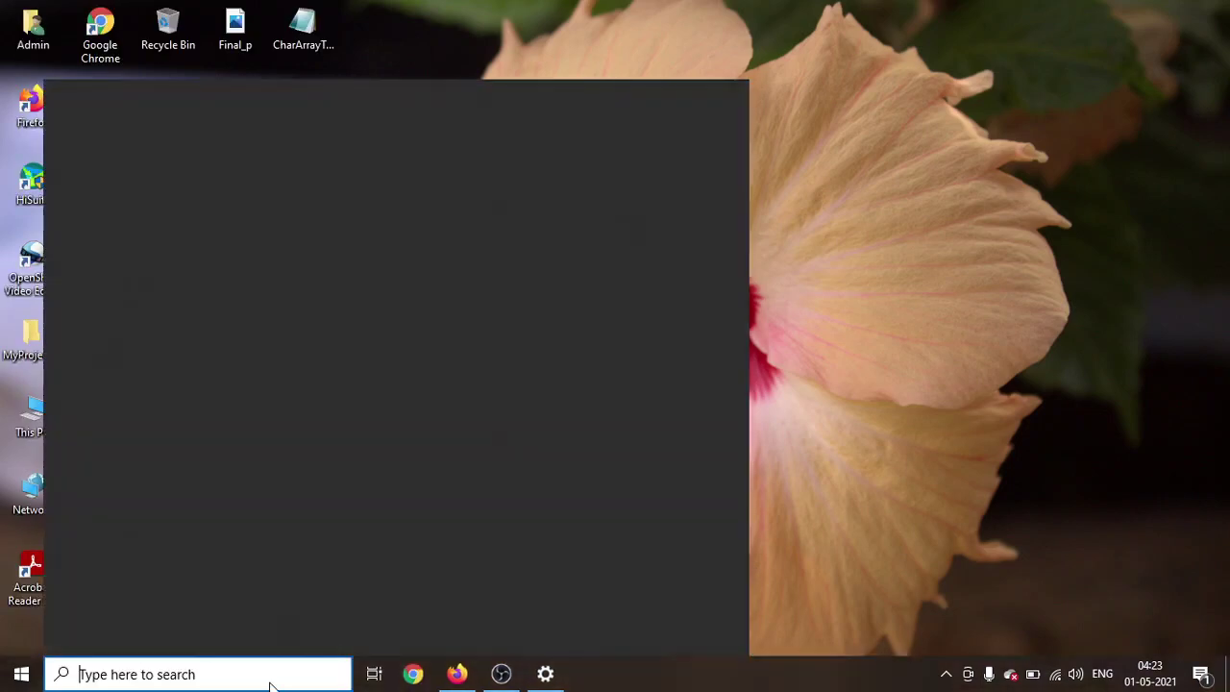
{"action": "type", "text": "cmd"}
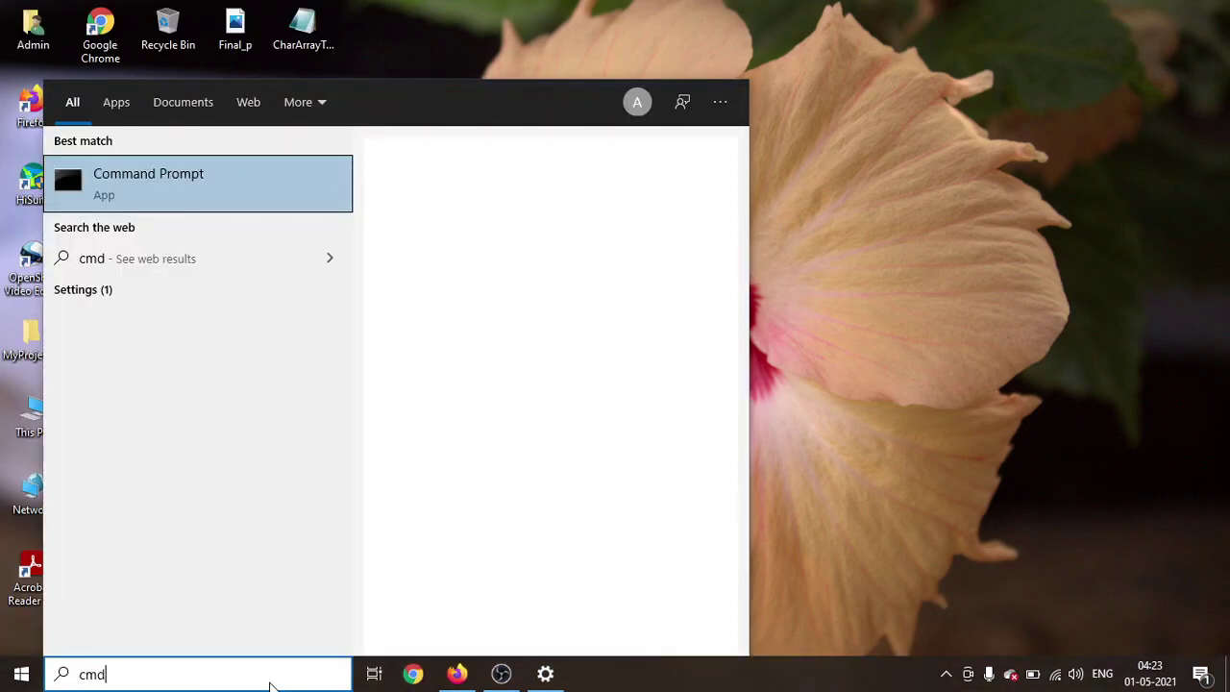
{"action": "key", "text": "Return"}
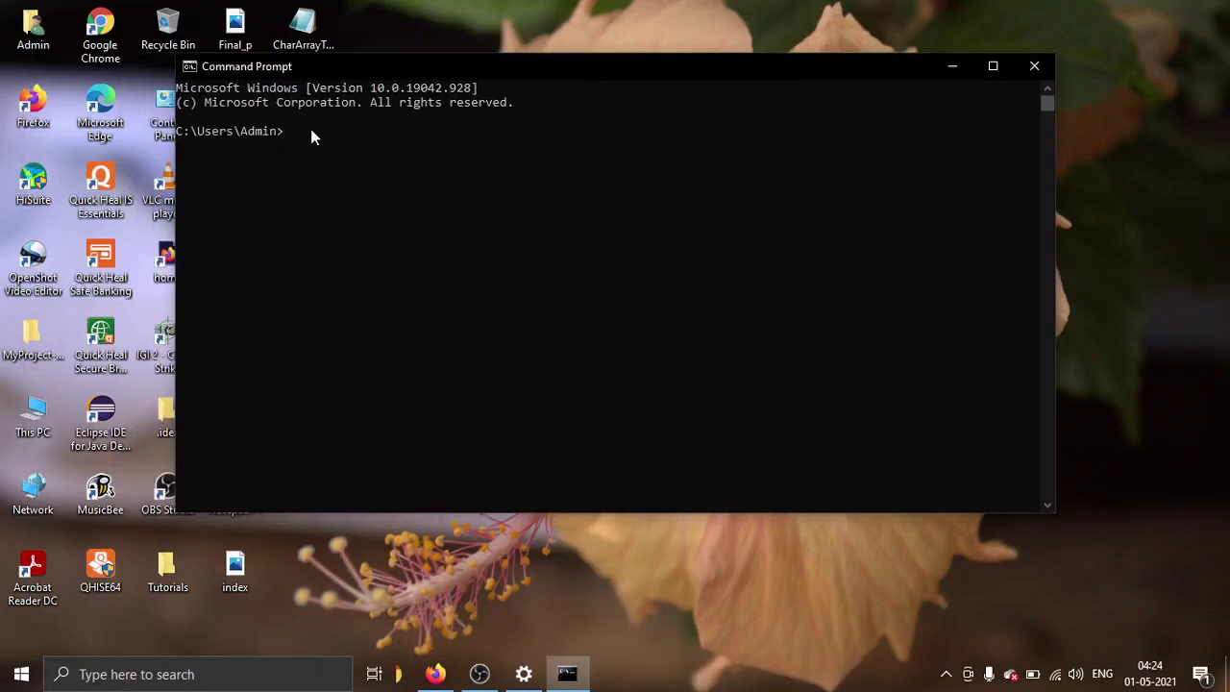
Run java -version in Command Prompt to check the installed Java version
{"action": "left_click", "coordinate": [310, 129]}
{"action": "type", "text": "j"}
{"action": "type", "text": "ava -version"}
{"action": "key", "text": "Return"}
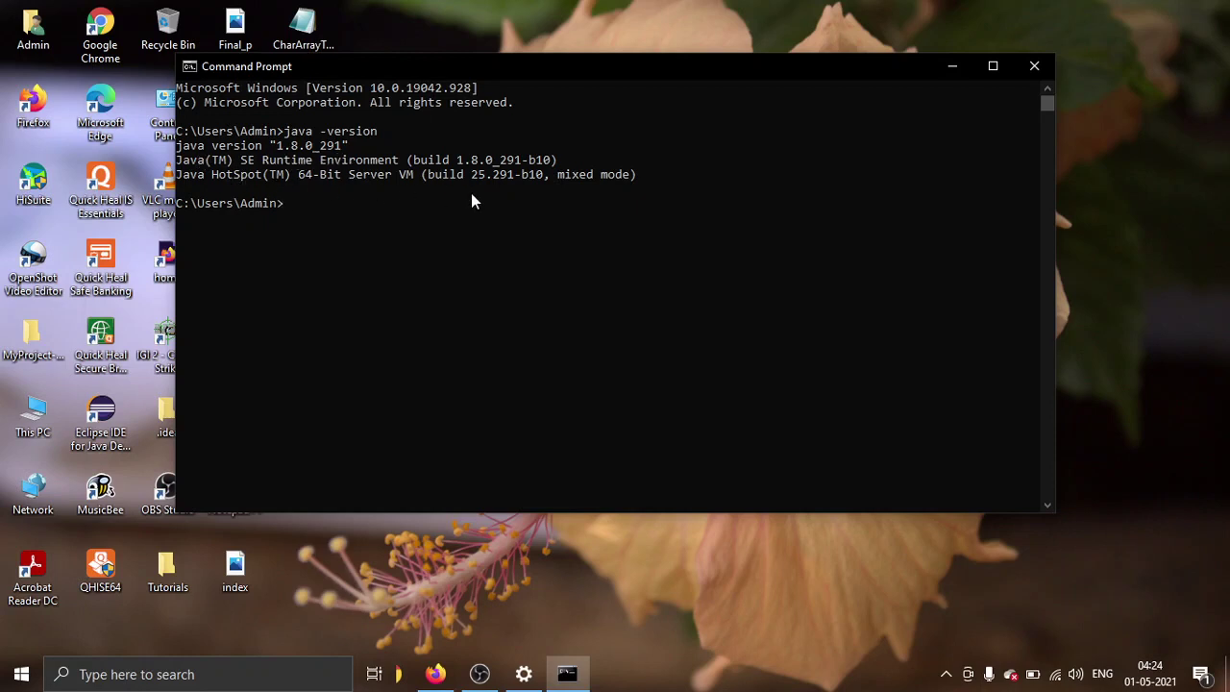
Run javac to check that the compiler is available, review its output and close Command Prompt
{"action": "left_click", "coordinate": [288, 213]}
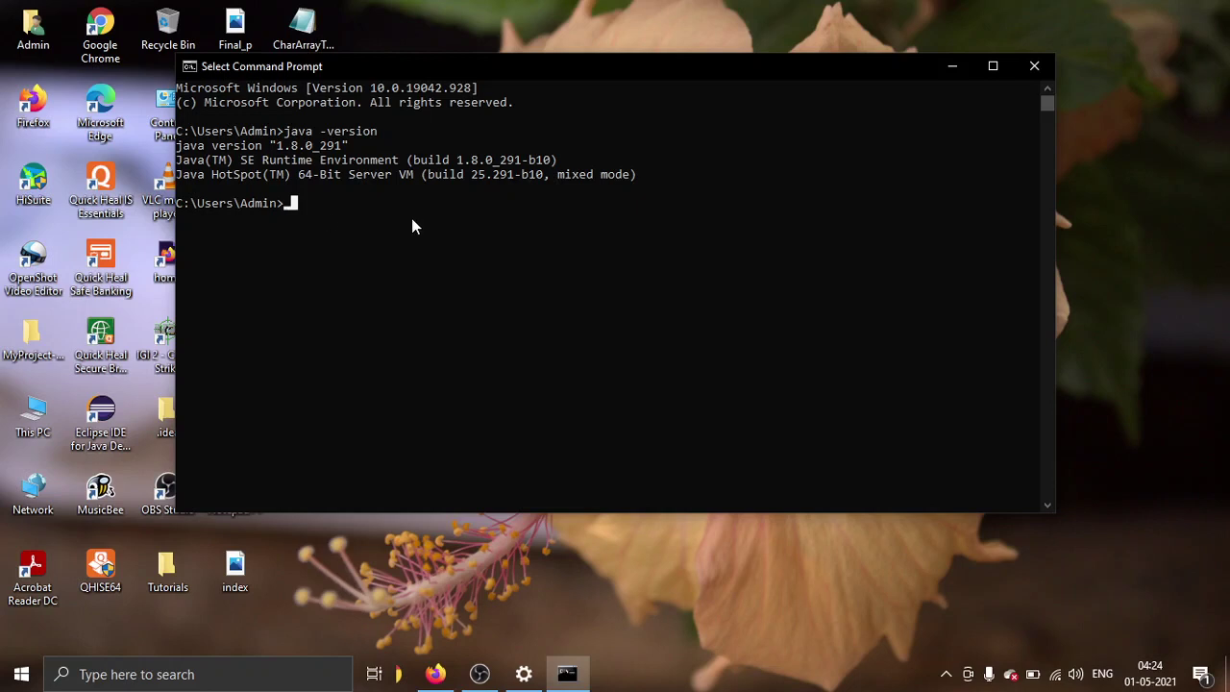
{"action": "key", "text": "Escape"}
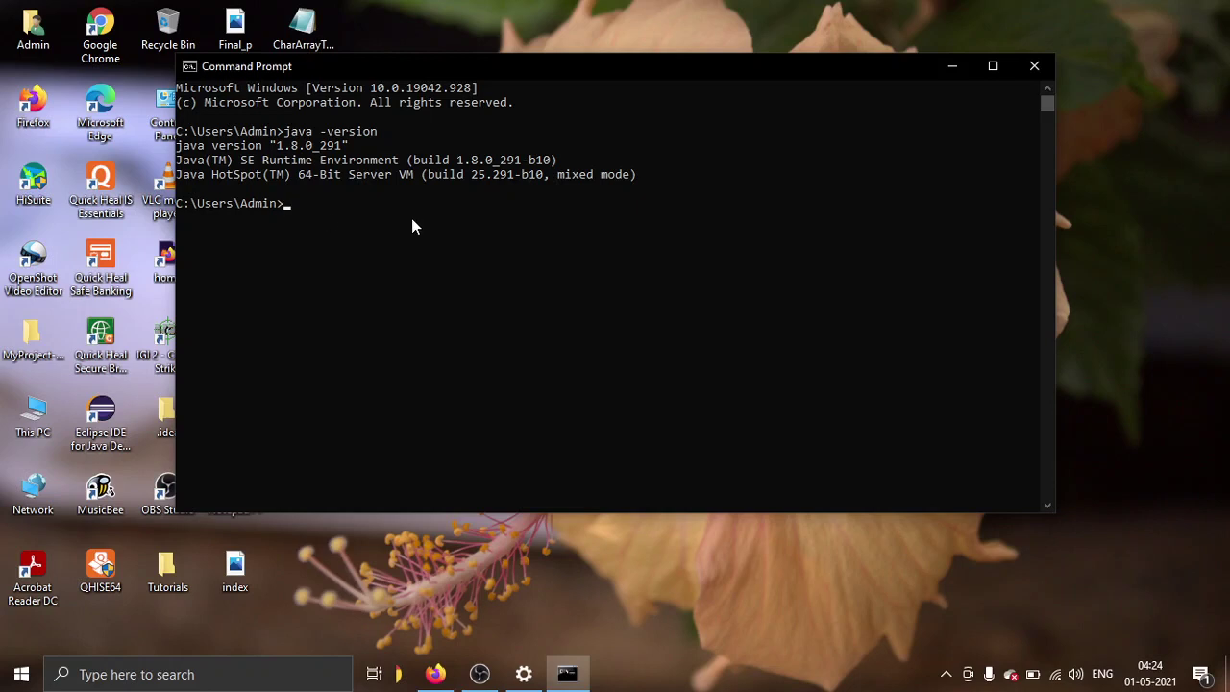
{"action": "type", "text": "javac"}
{"action": "key", "text": "Return"}
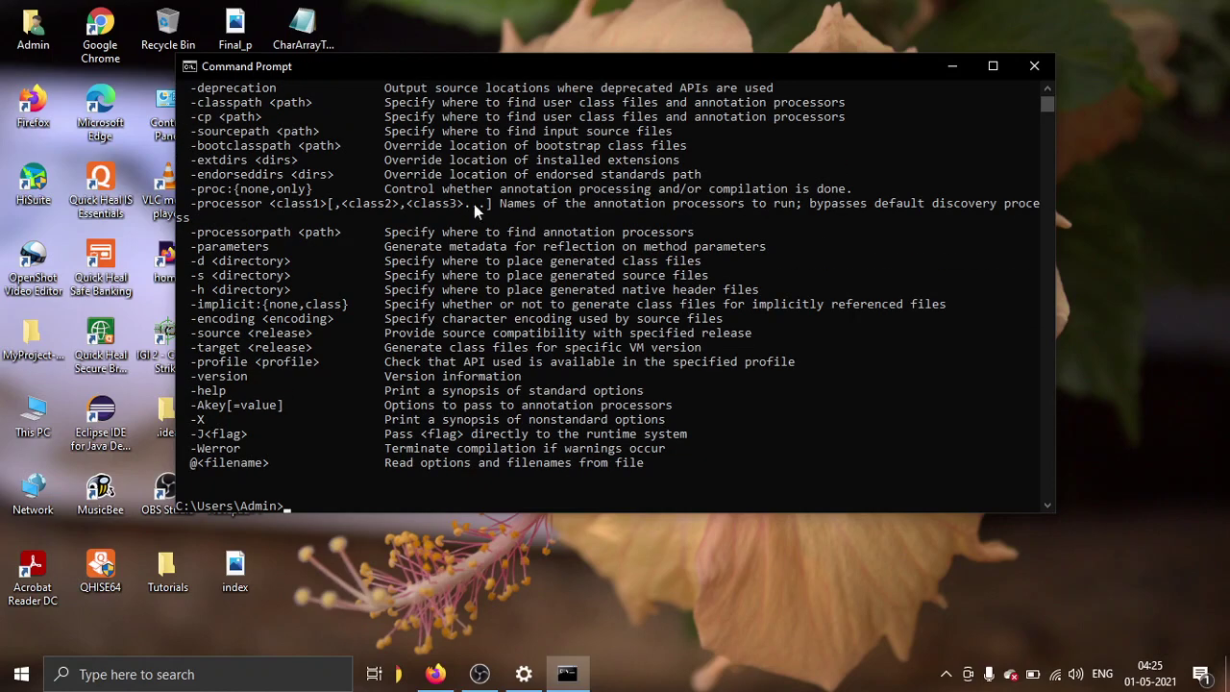
{"action": "scroll", "coordinate": [522, 275], "scroll_direction": "up", "scroll_amount": 5}
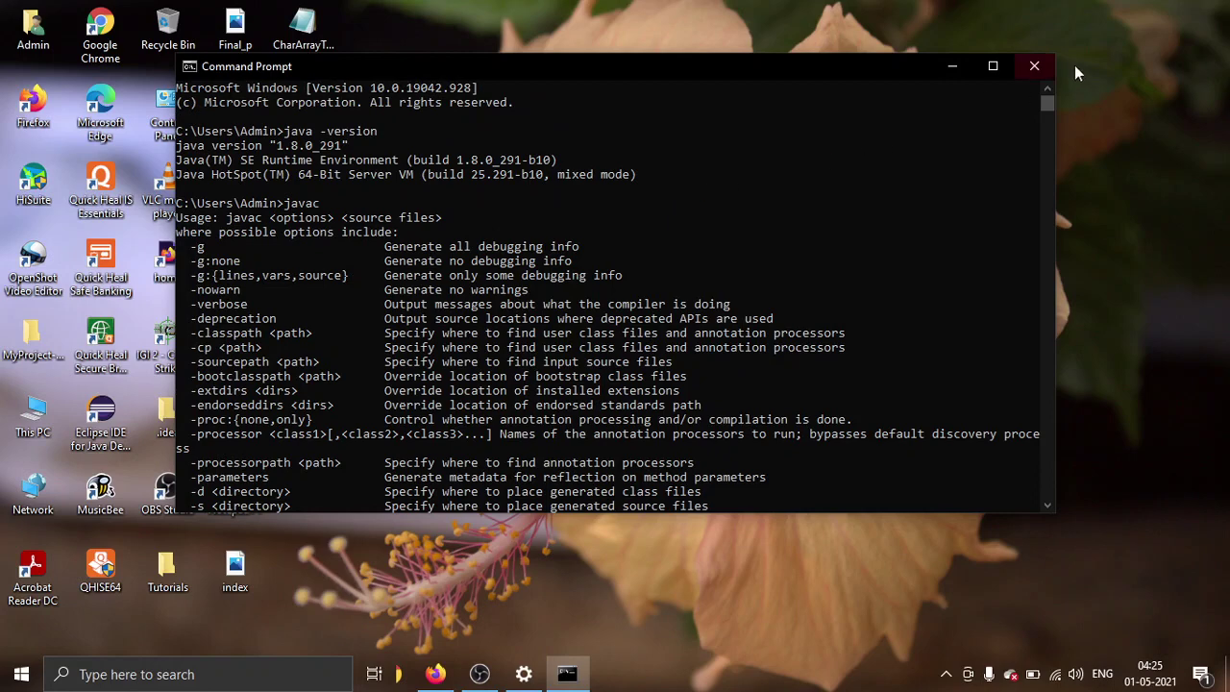
{"action": "left_click", "coordinate": [1034, 65]}
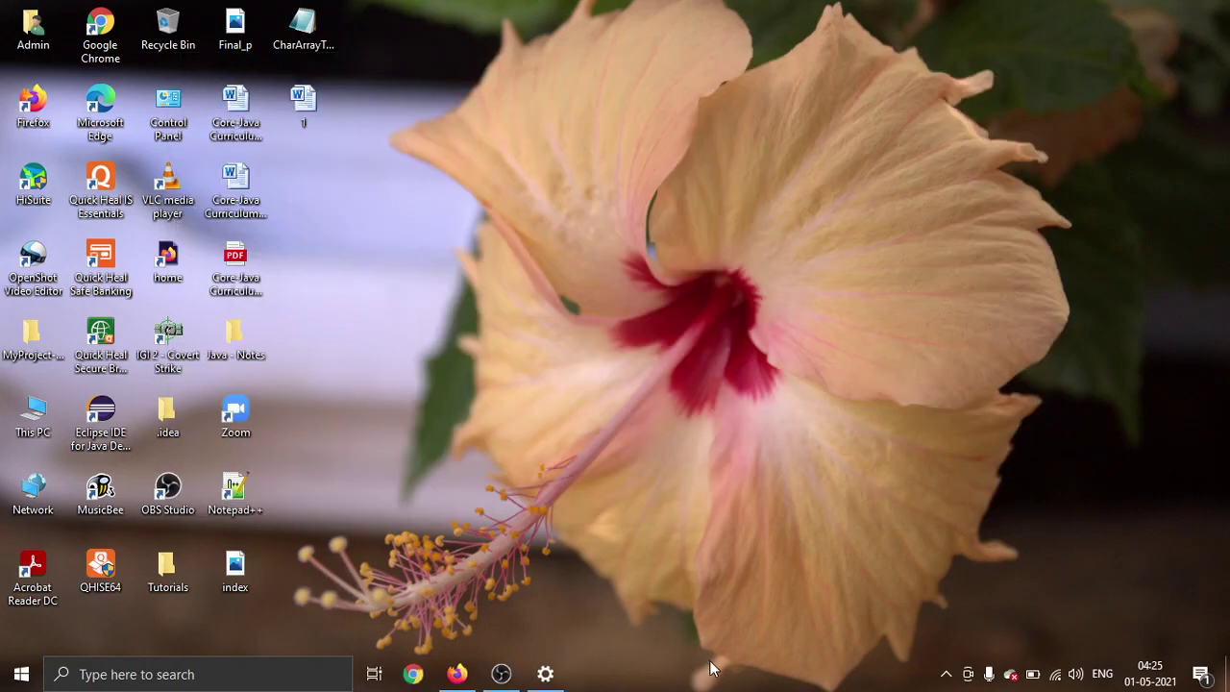